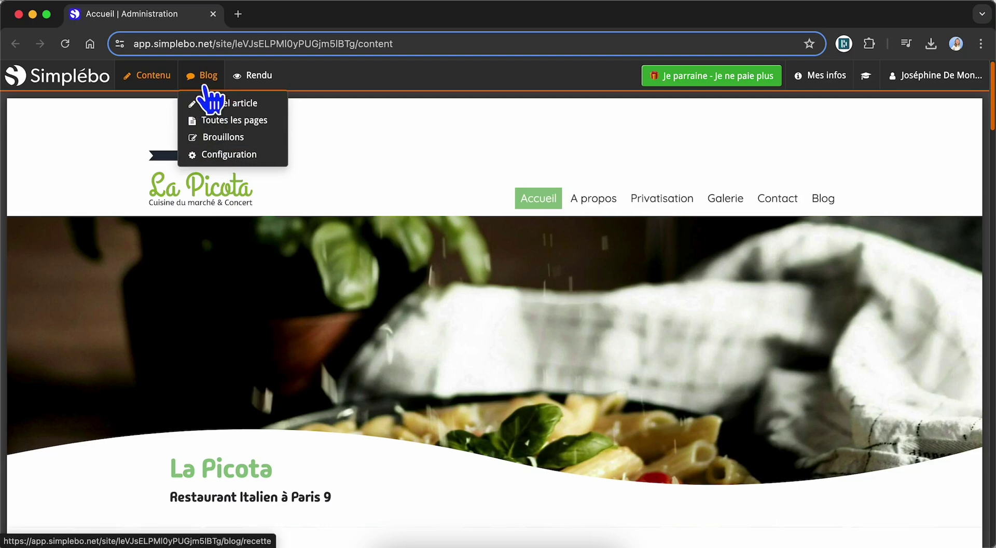
Preview the home page in the mobile rendering and check its navigation menu.
mouse_move(252, 79)
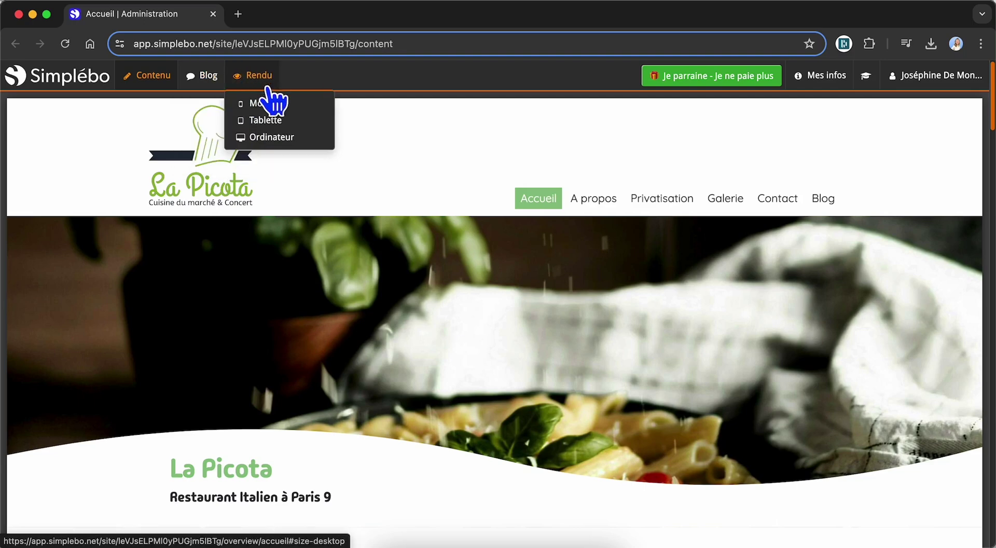
left_click(268, 103)
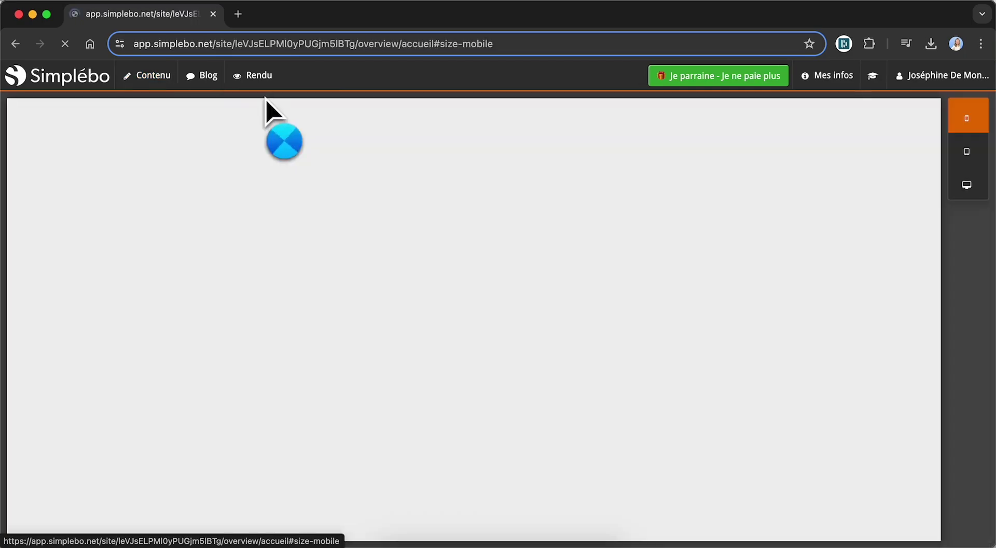
scroll(570, 350, "down", 15)
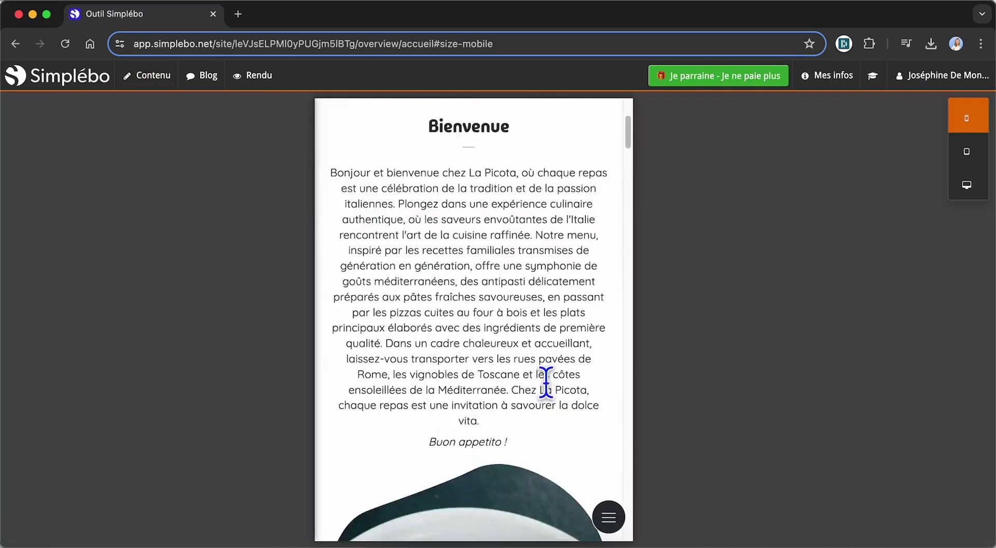
left_click(620, 522)
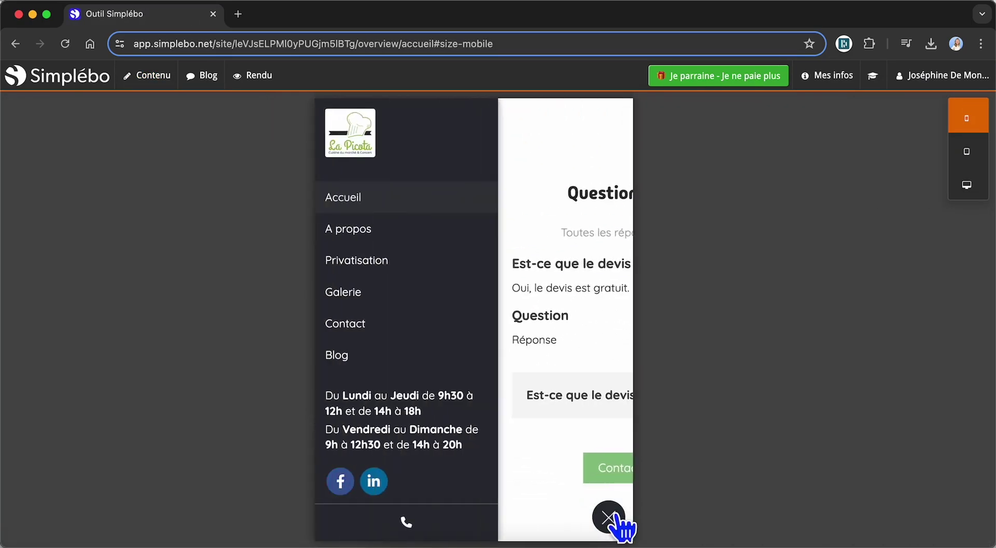
left_click(620, 521)
Preview the home page in the tablet rendering and return to content editing.
left_click(972, 154)
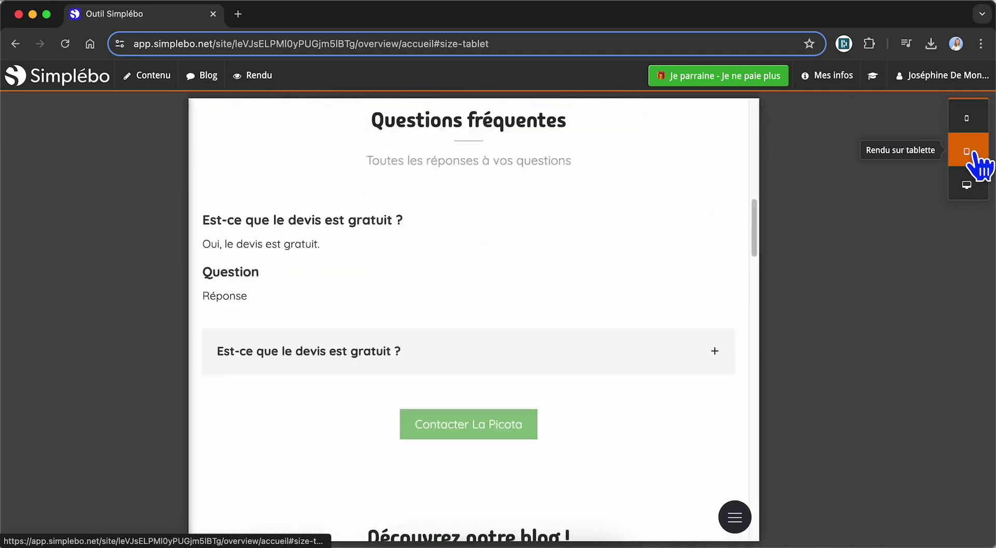
scroll(710, 521, "down", 10)
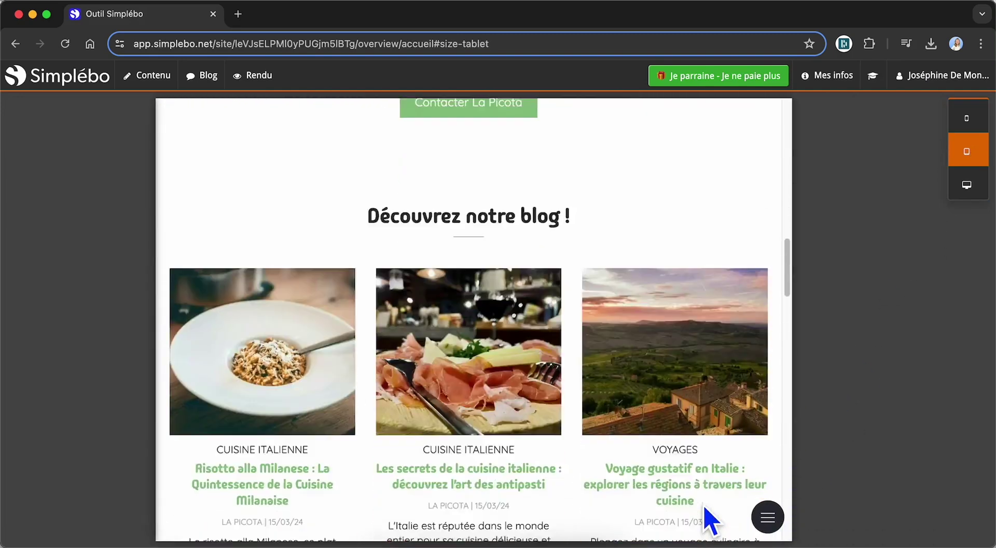
scroll(710, 521, "up", 7)
scroll(708, 519, "up", 15)
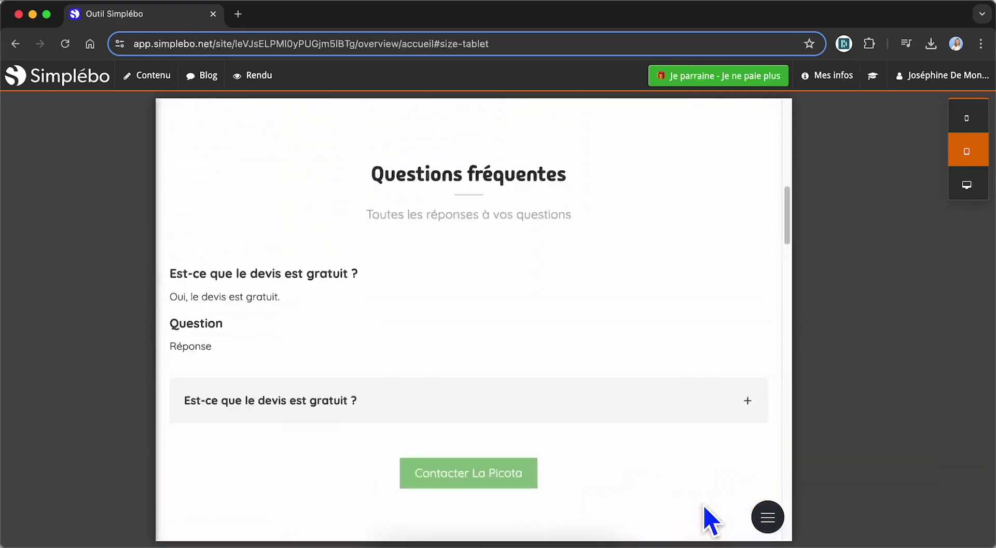
left_click(554, 311)
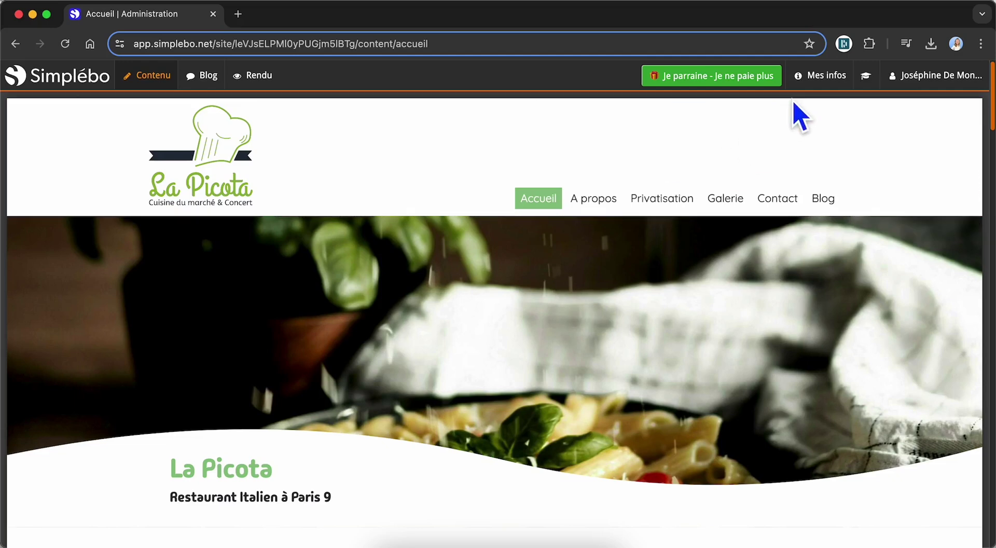
Set the start time of the Monday-to-Thursday morning opening hours to 09:30 in the business information and validate it.
mouse_move(824, 84)
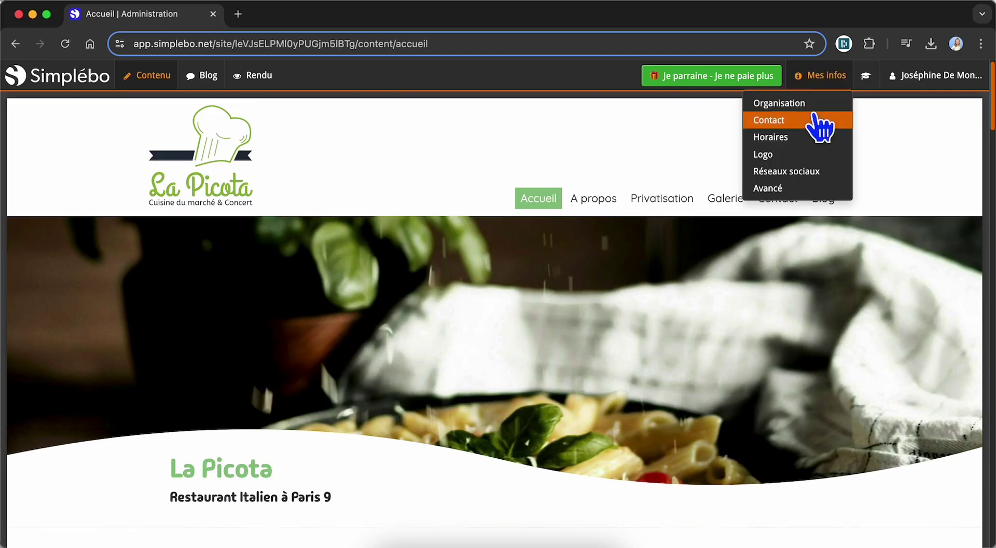
left_click(813, 121)
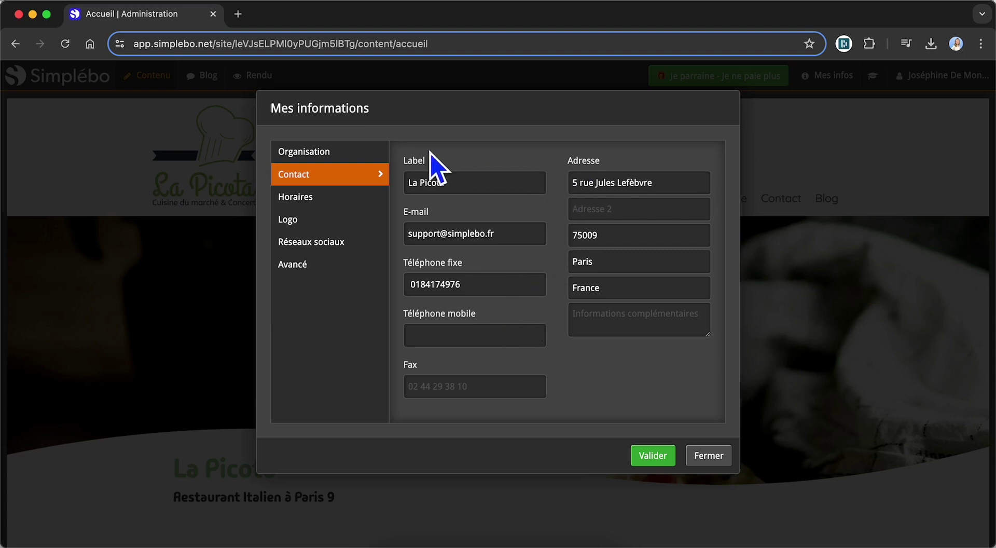
left_click(354, 198)
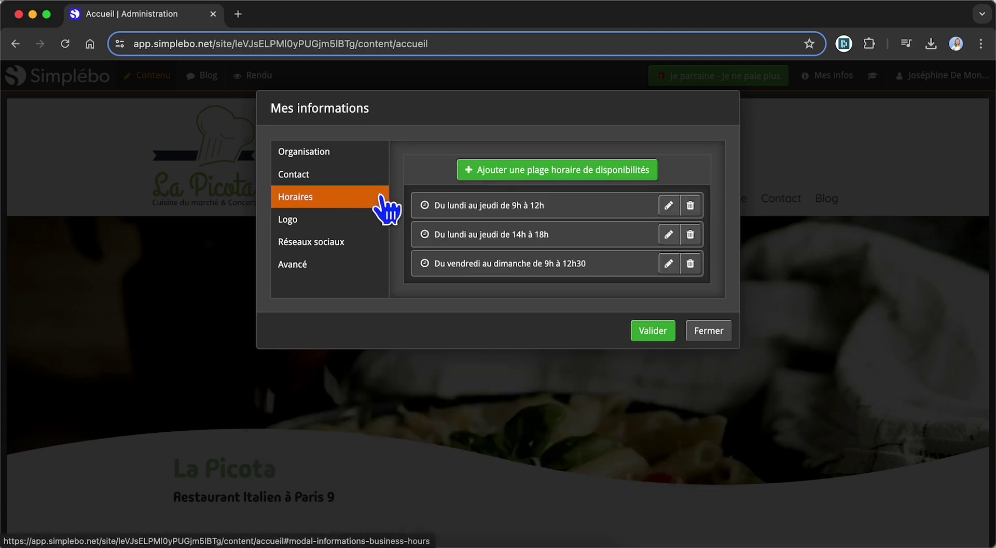
left_click(669, 205)
left_click(445, 299)
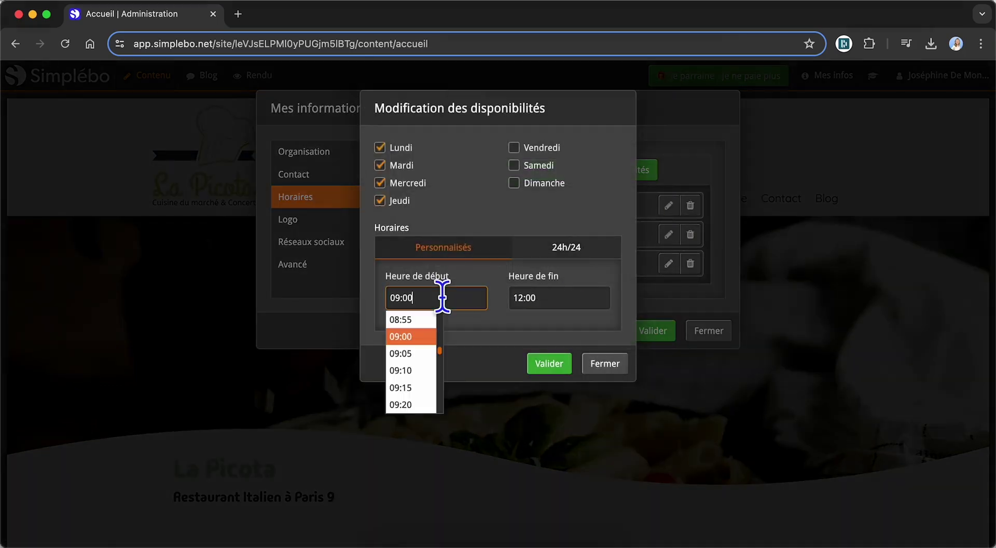
scroll(432, 370, "down", 2)
left_click(434, 384)
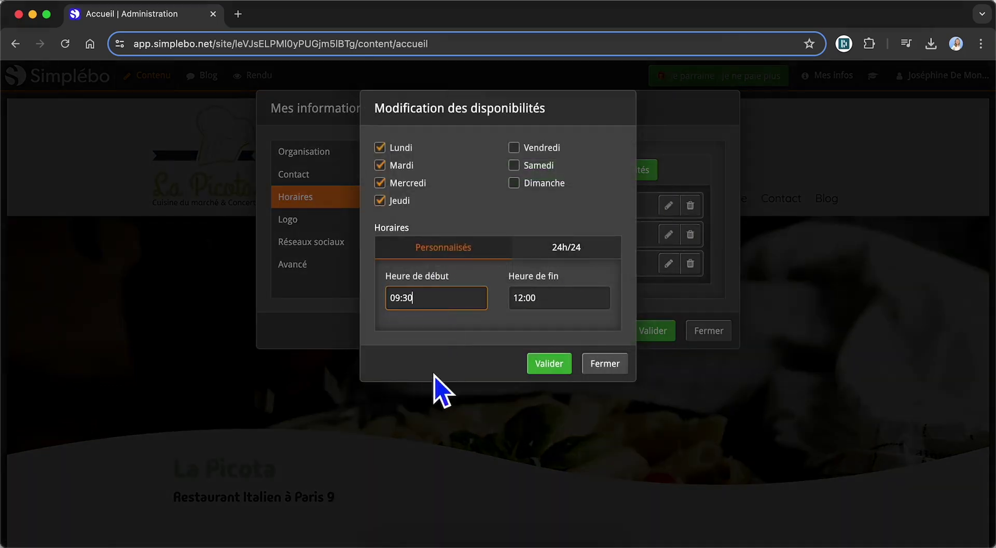
left_click(550, 364)
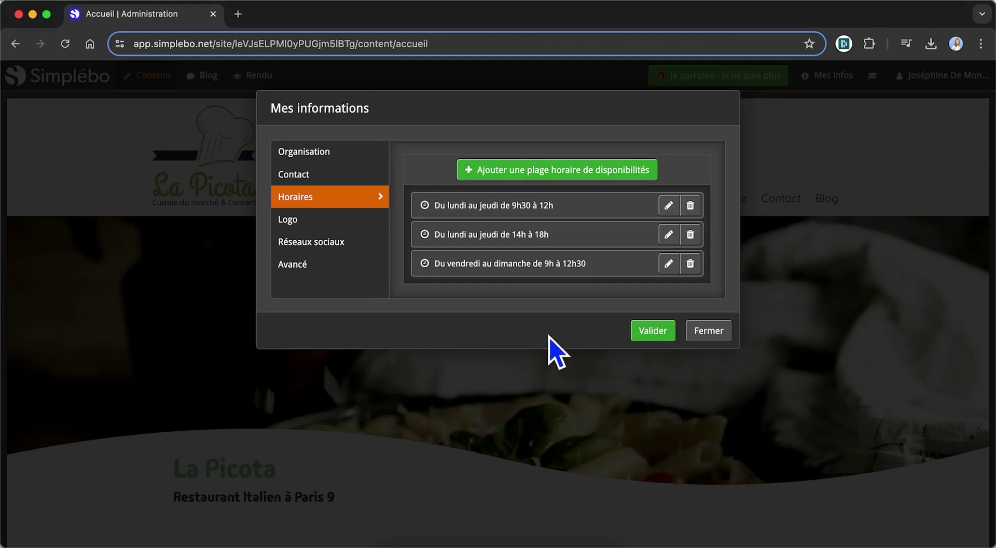
Add an availability time slot for Vendredi, Samedi and Dimanche from 14:00 to 20:00.
left_click(558, 170)
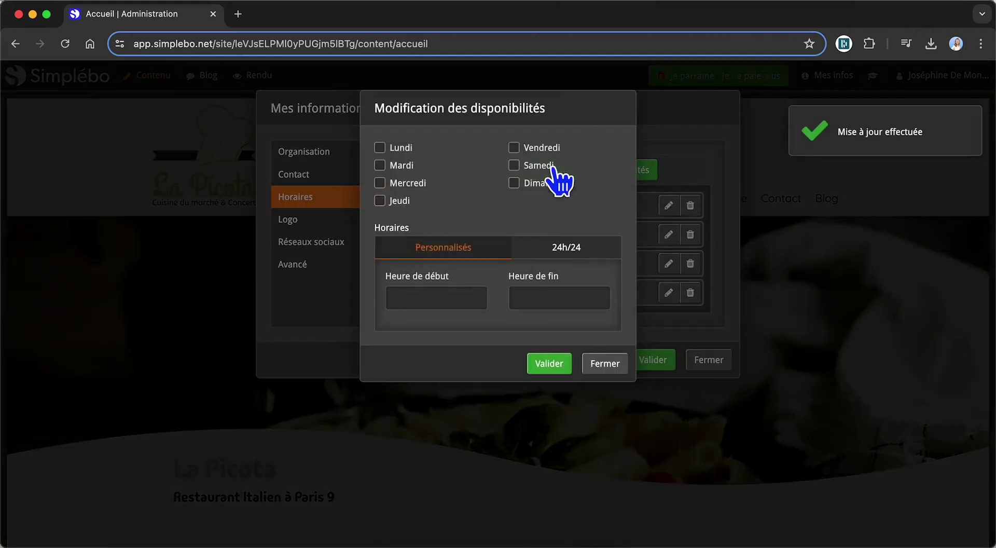
left_click(521, 148)
left_click(521, 166)
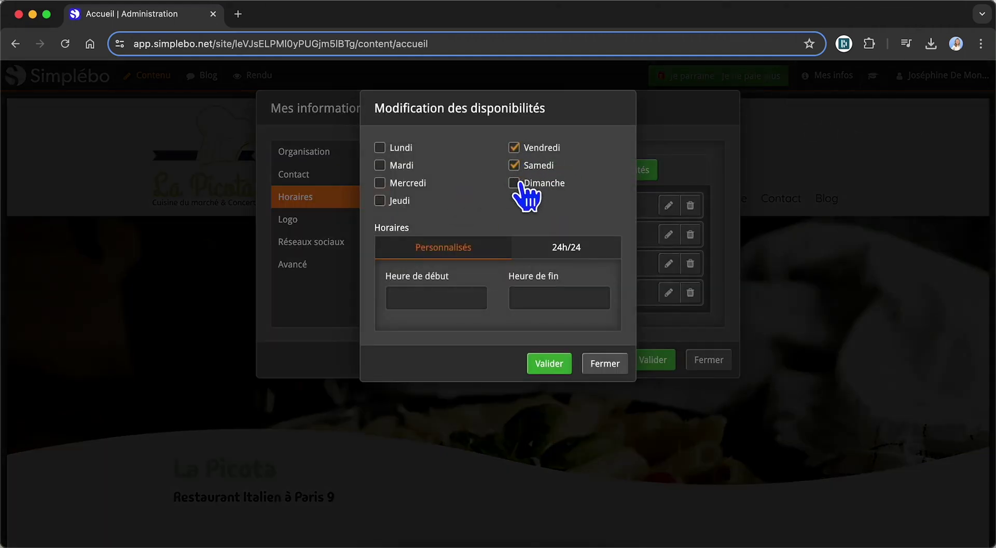
left_click(521, 182)
left_click(446, 299)
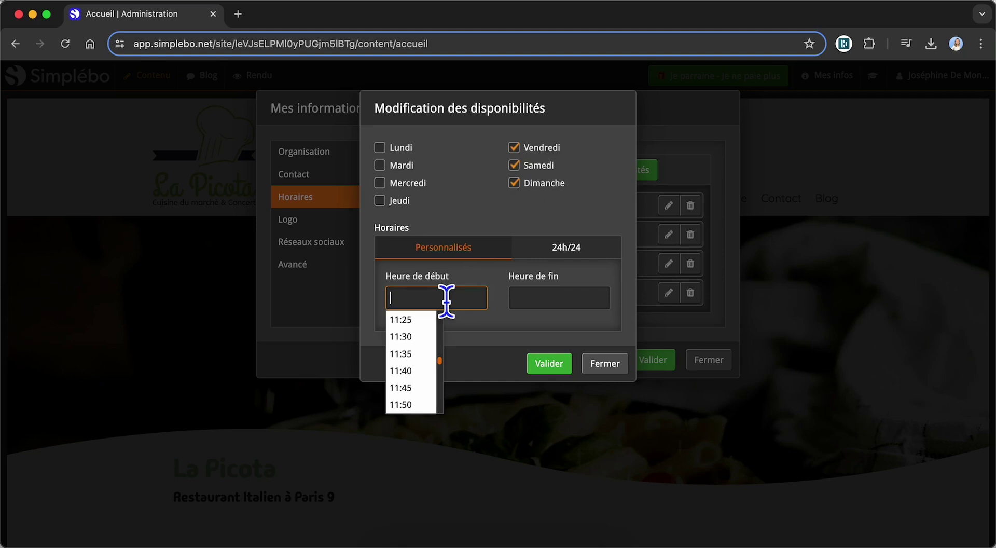
type("14")
left_click(419, 337)
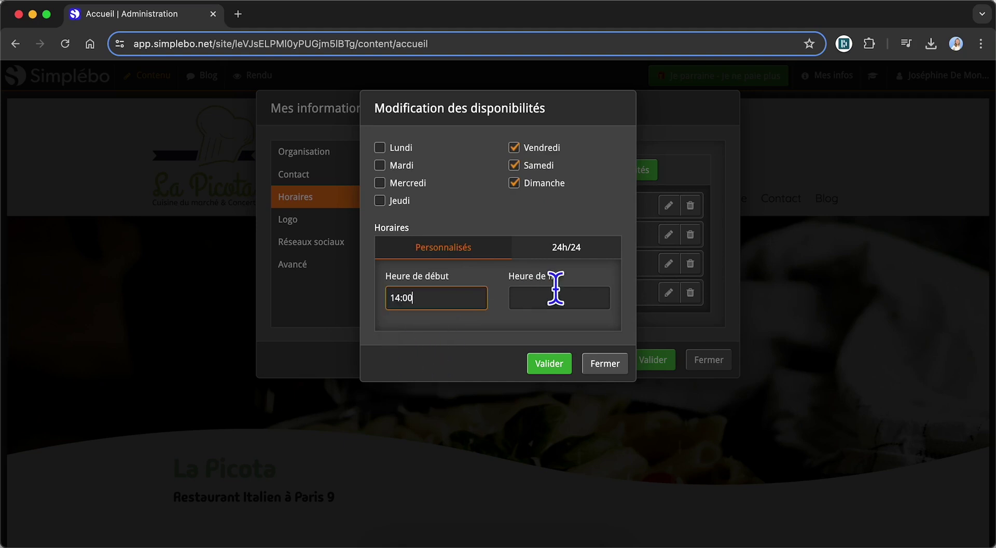
left_click(554, 298)
type("20")
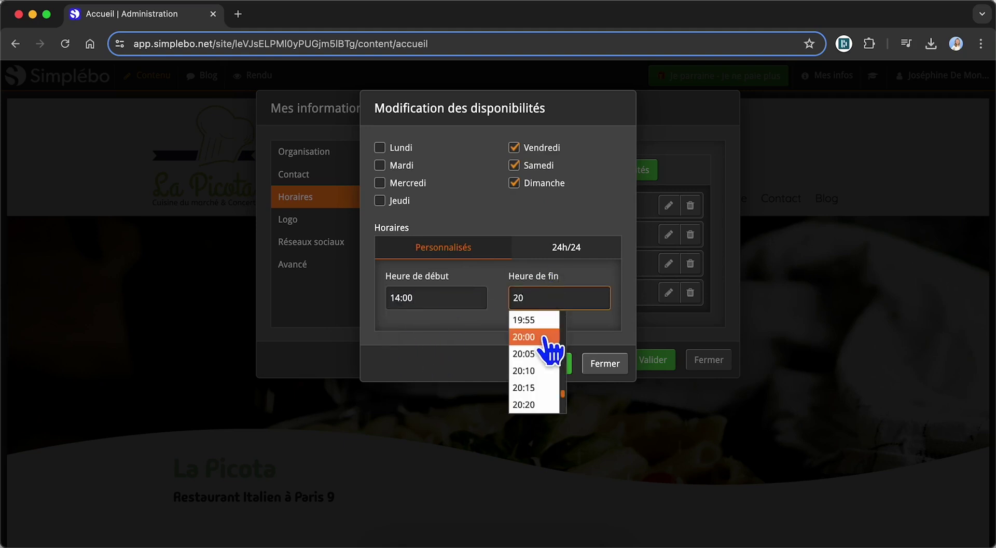
left_click(521, 337)
left_click(549, 364)
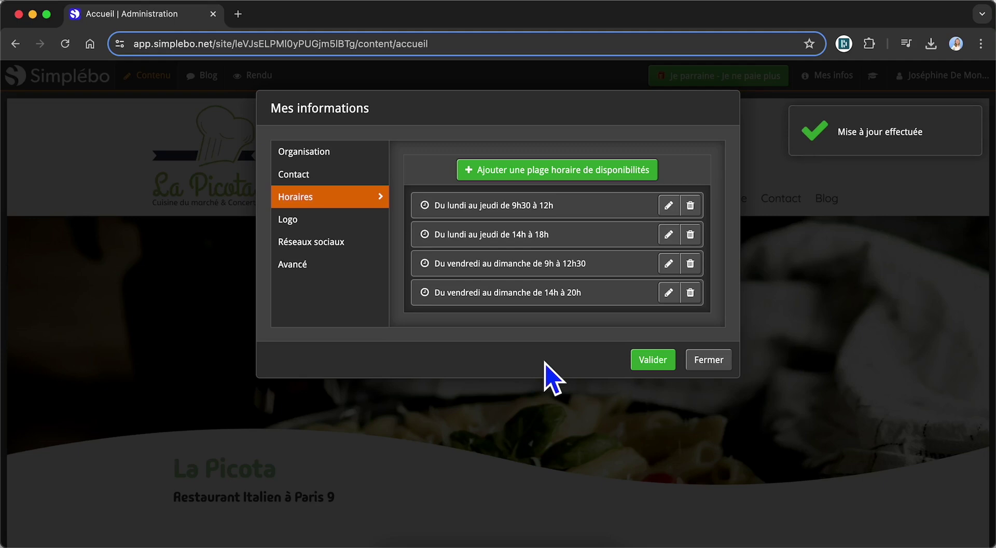
Examine the logo, social network and advanced sections of the business information and validate the dialog.
left_click(370, 220)
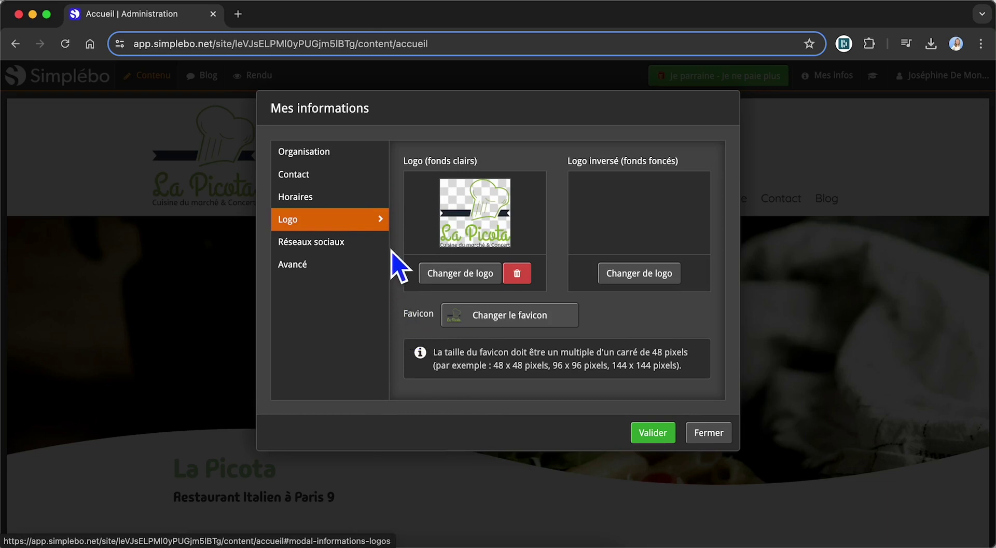
left_click(357, 244)
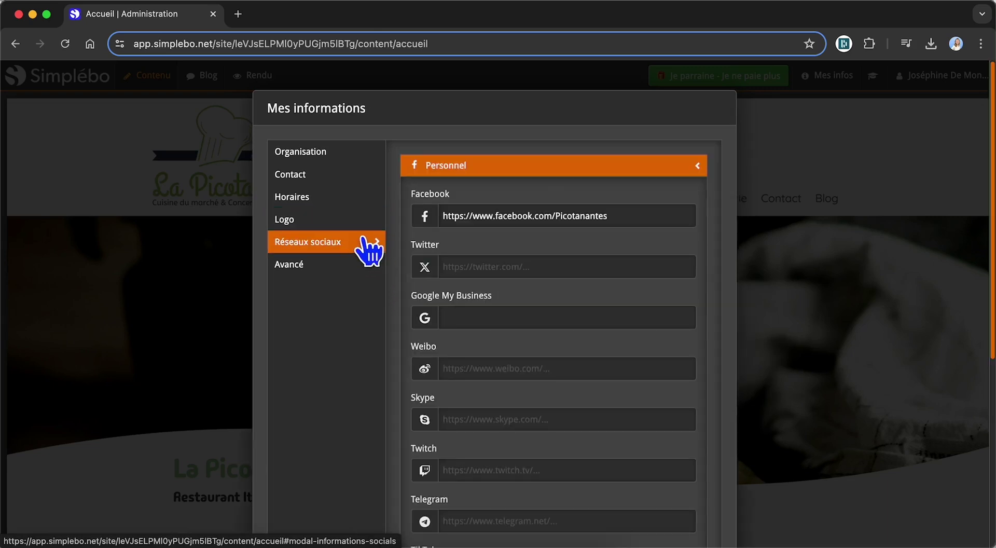
left_click_drag(472, 215, 409, 218)
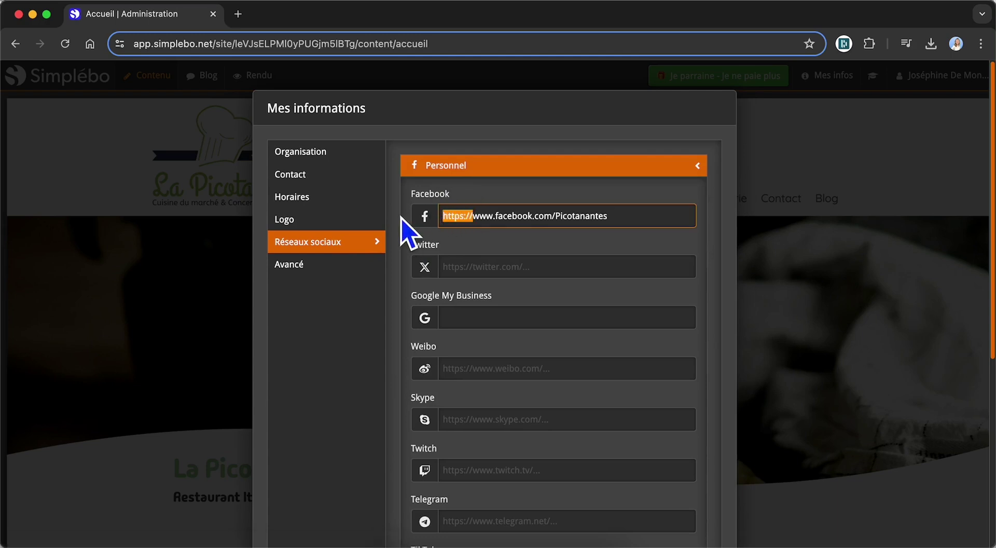
left_click(409, 218)
left_click(433, 169)
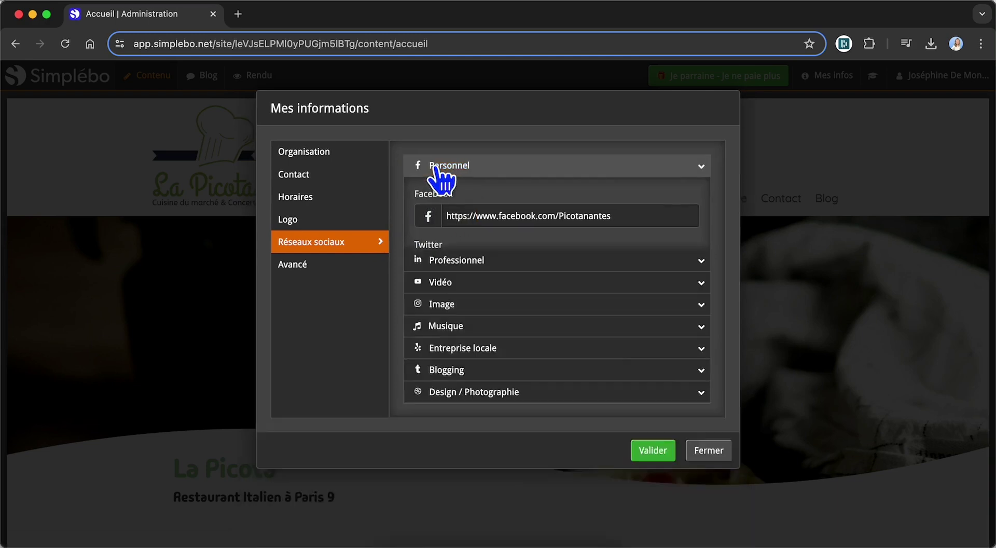
left_click(498, 188)
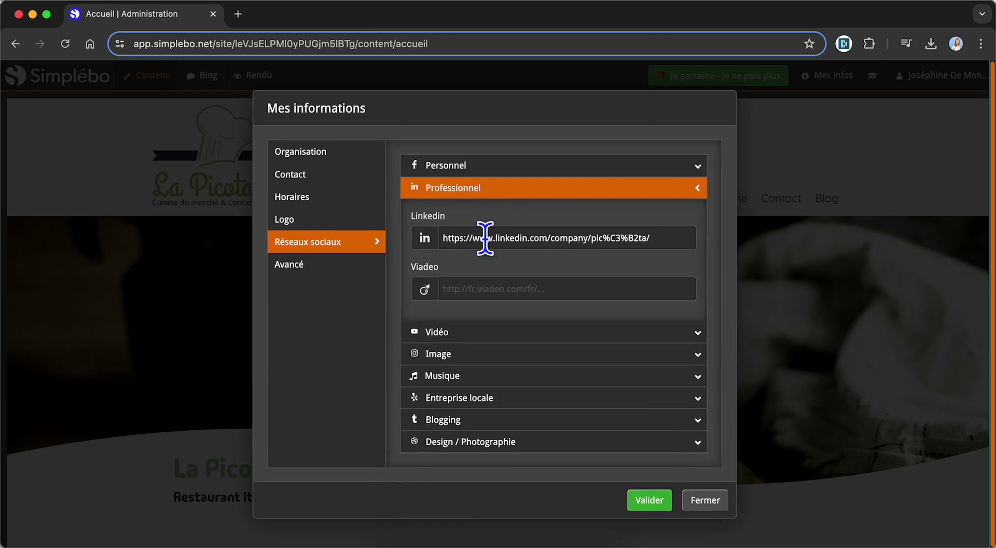
left_click(495, 193)
left_click(490, 247)
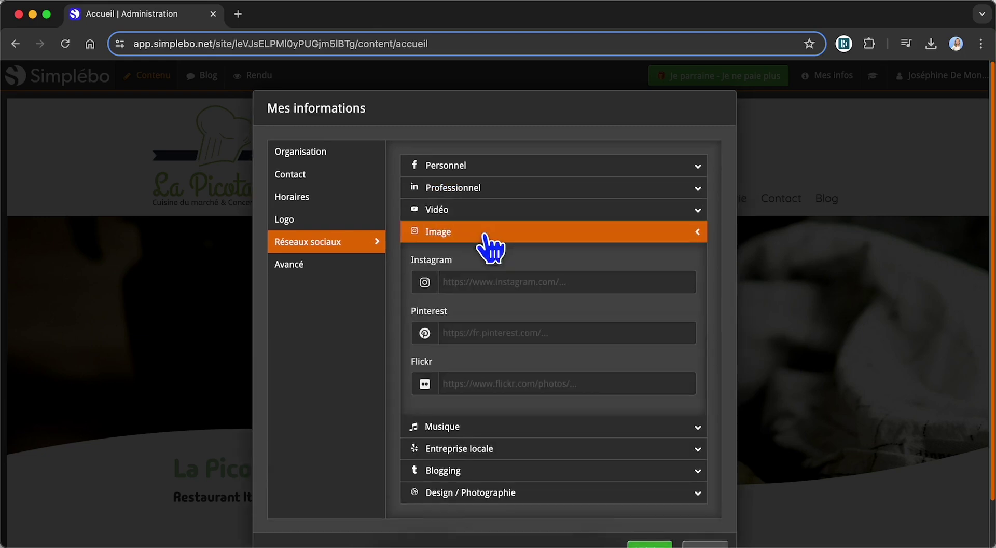
left_click(452, 231)
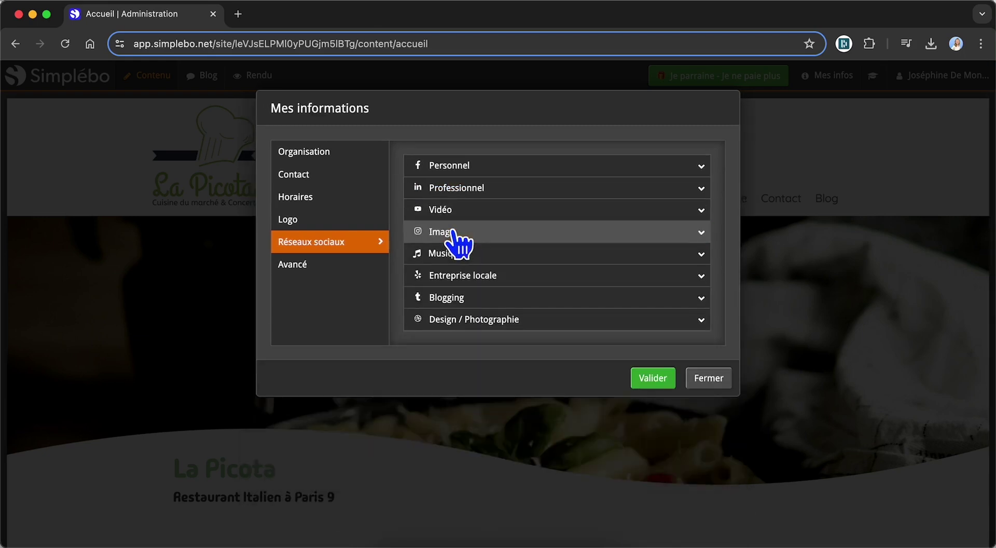
left_click(366, 267)
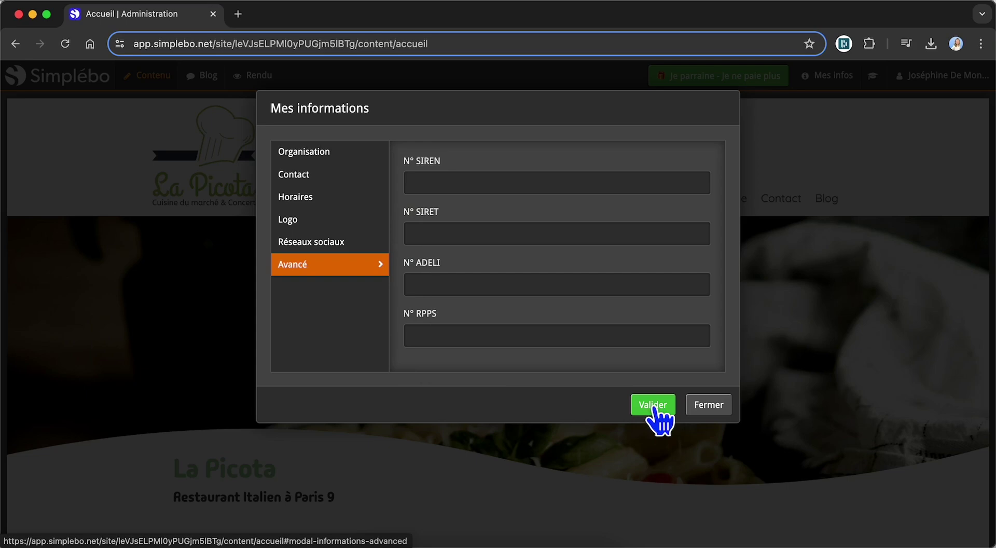
left_click(652, 404)
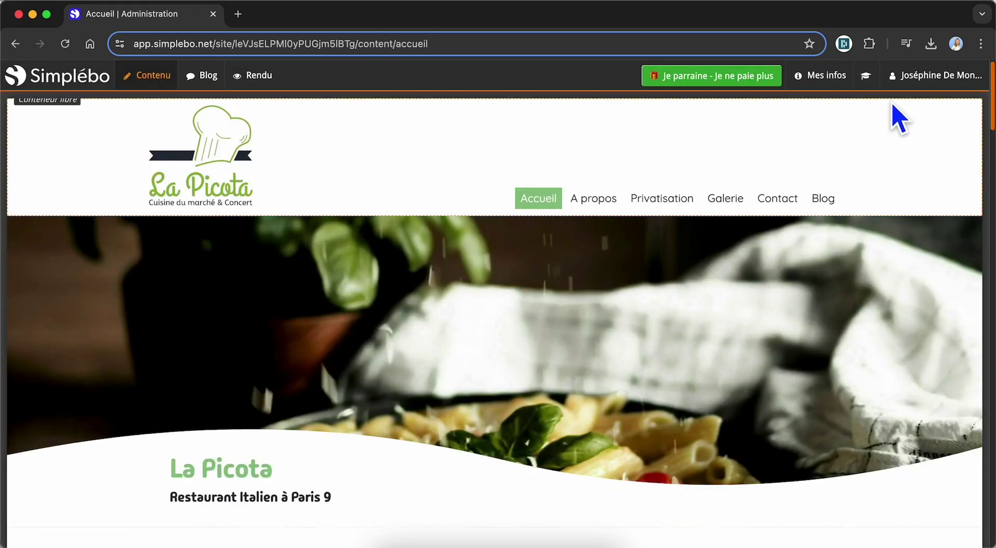
left_click(908, 84)
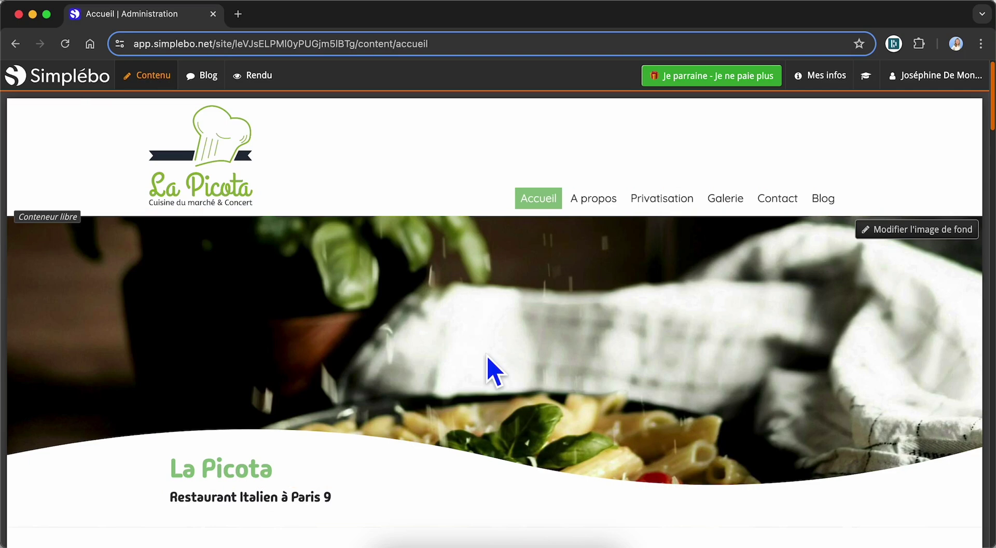
Change the "Bienvenue" section title to "Bienvenue !" and align it to the left.
scroll(488, 356, "down", 5)
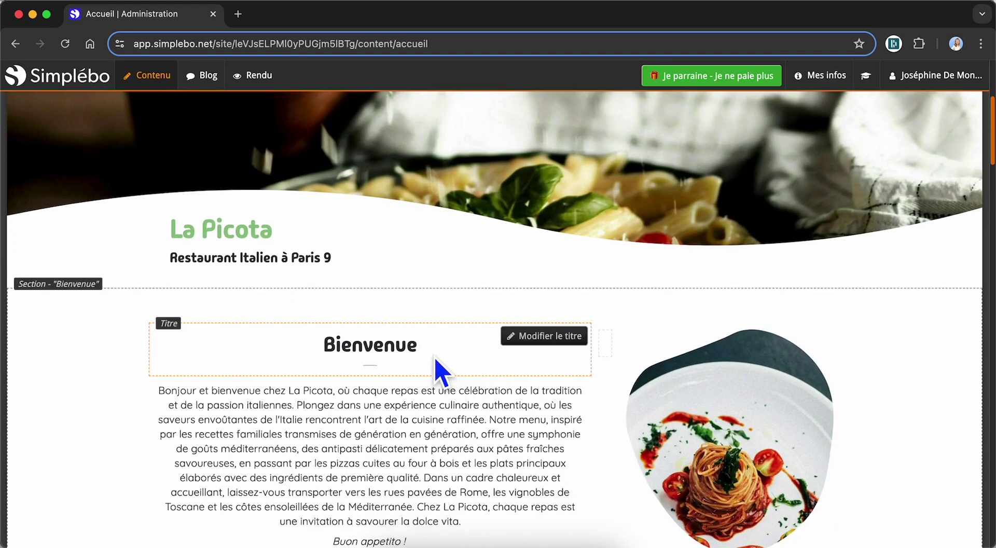
left_click(540, 337)
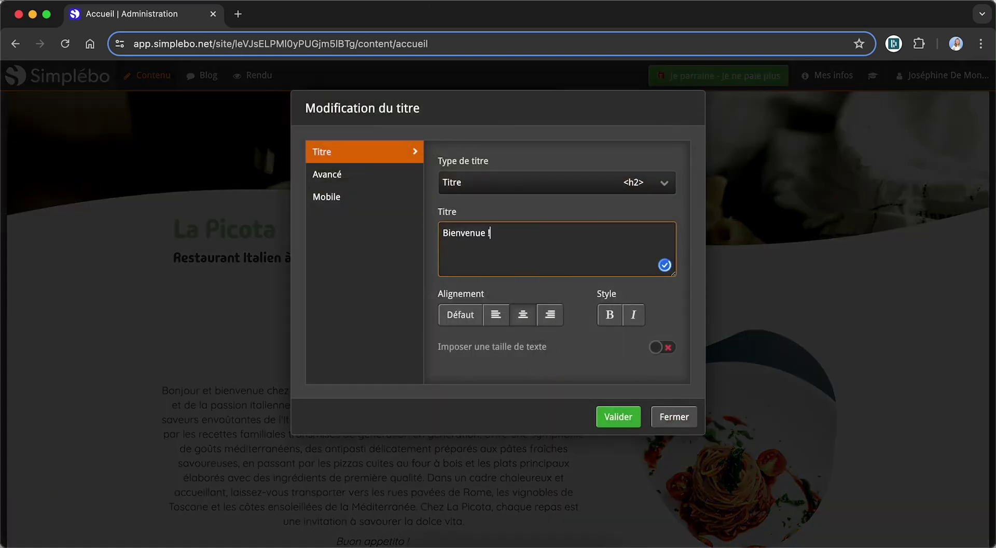
left_click(499, 315)
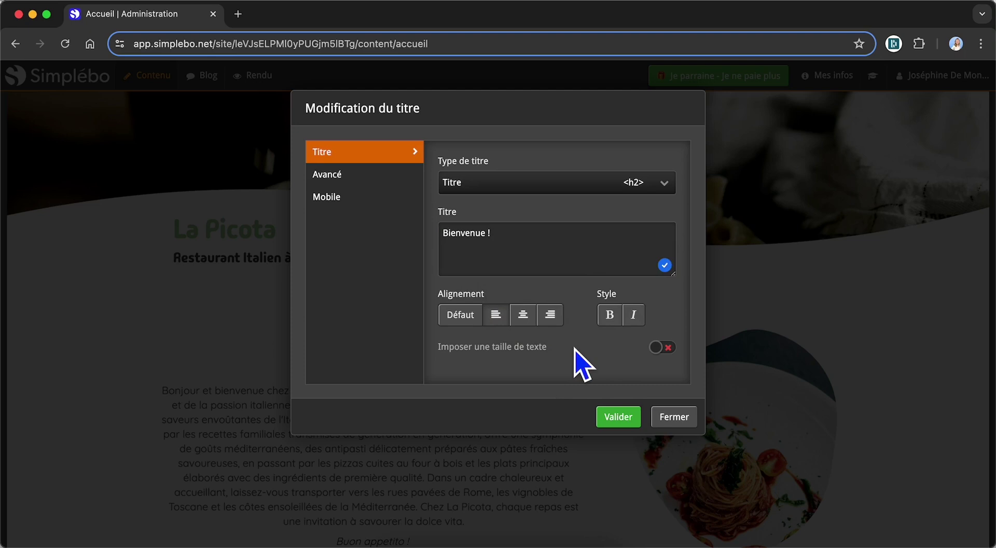
Integrate an icon into the "Bienvenue !" title, searching the icon library for "sourire" and choosing the grinning face with smiling eyes.
left_click(365, 176)
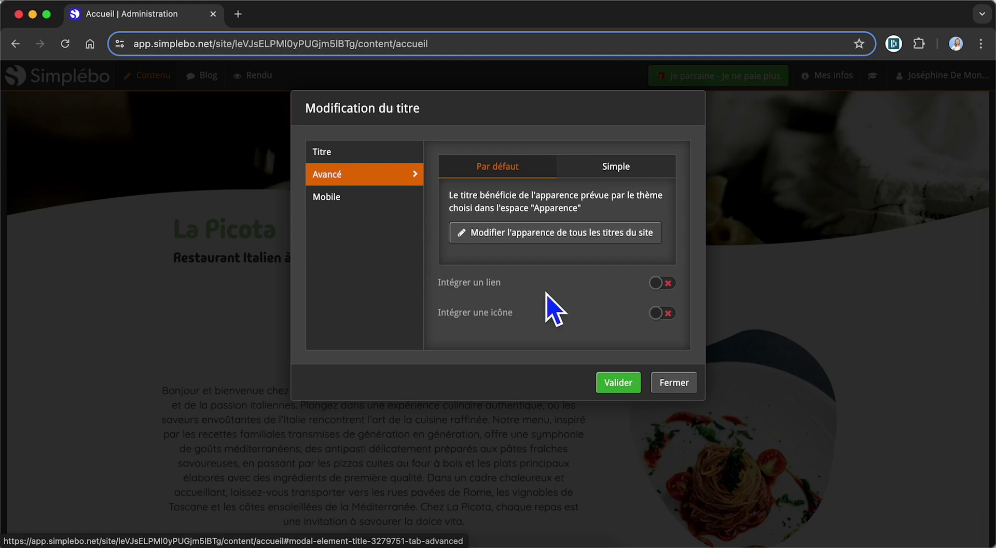
left_click(513, 312)
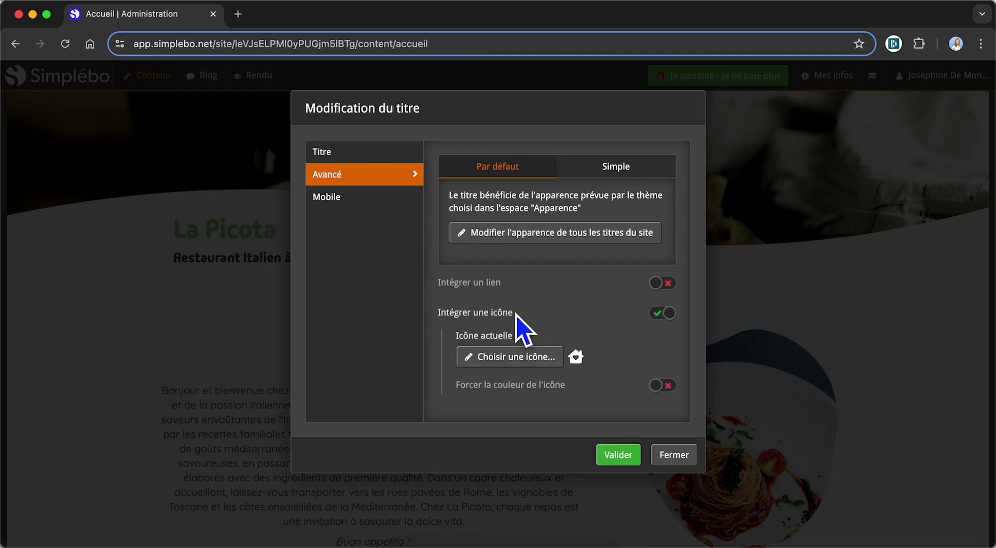
left_click(508, 357)
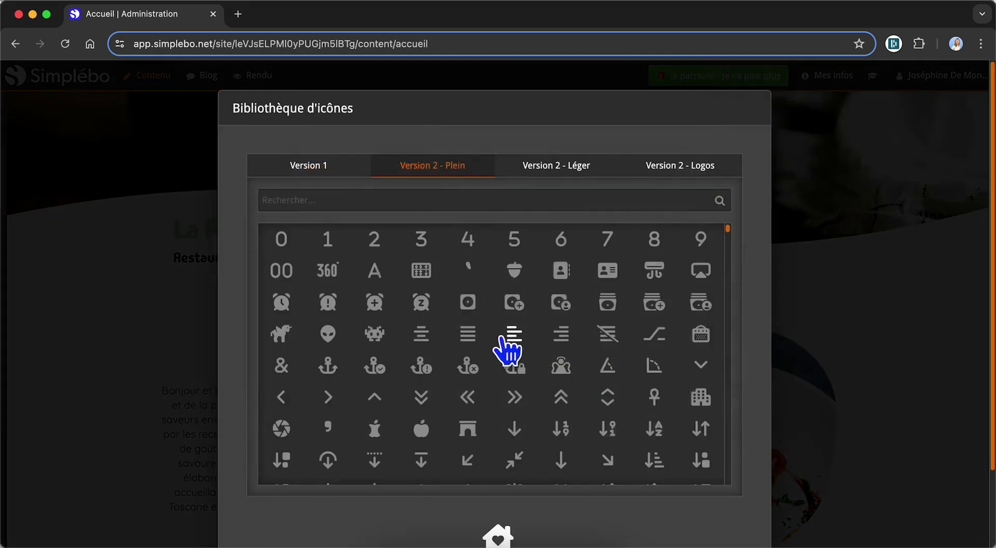
left_click(441, 195)
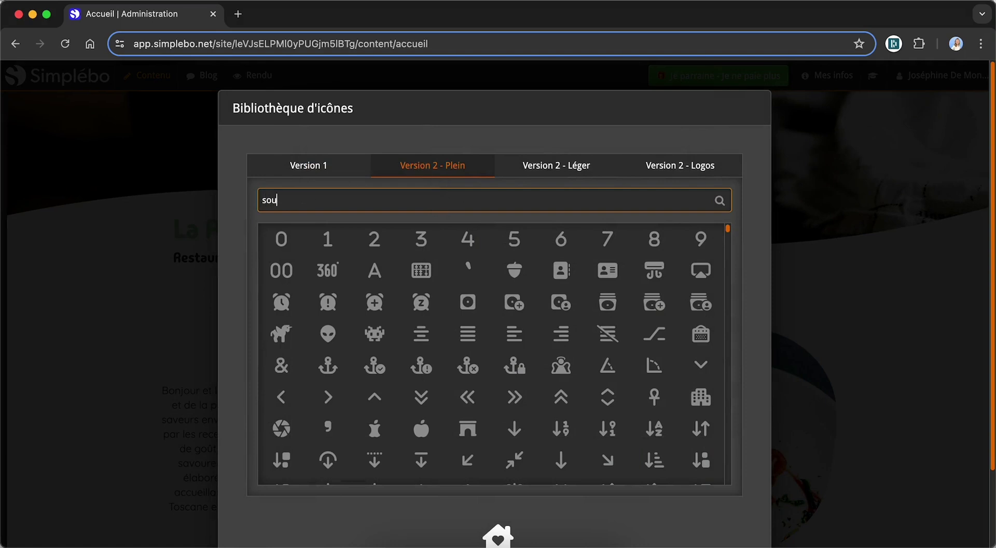
type("sourire")
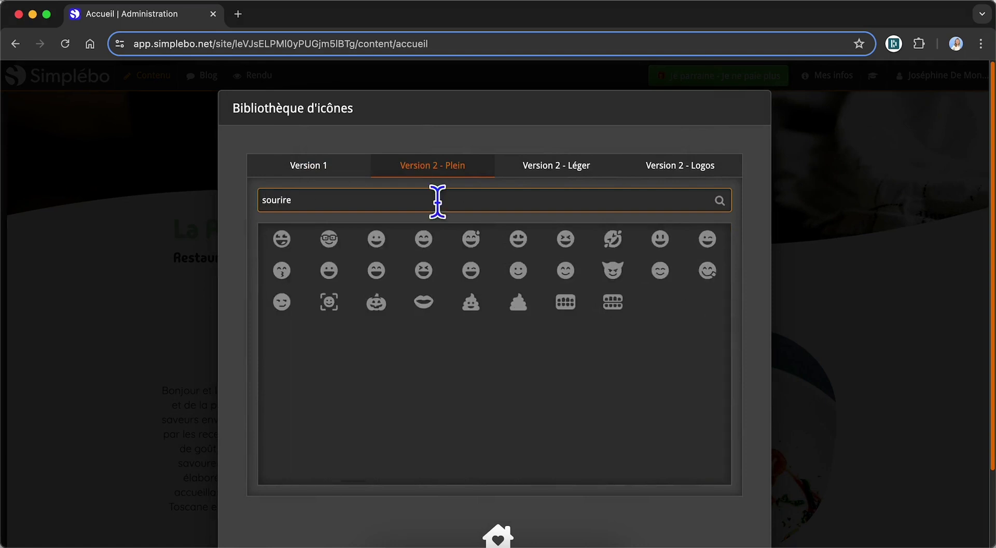
left_click(377, 271)
scroll(635, 488, "down", 3)
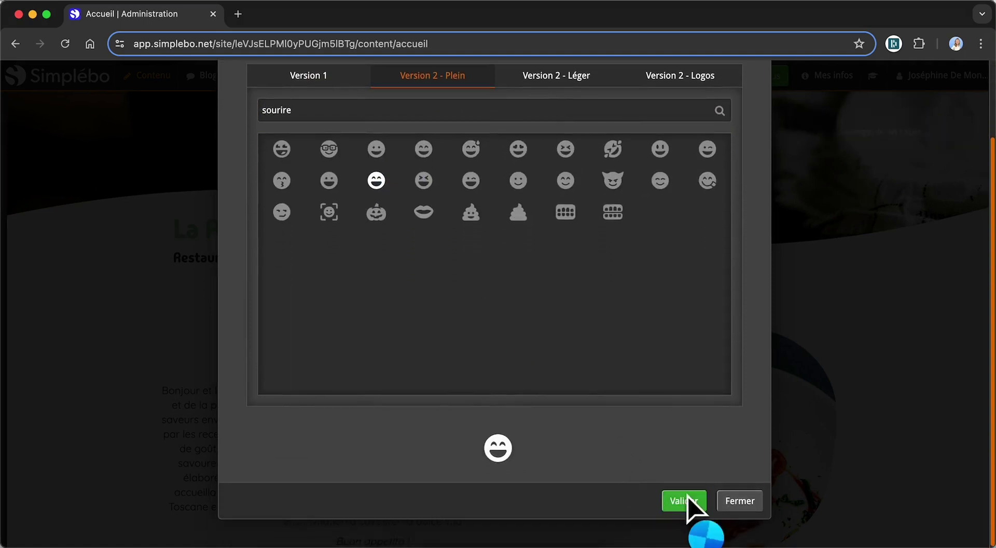
left_click(687, 501)
Force the title icon's color to the first light green swatch and validate the title changes.
left_click(570, 394)
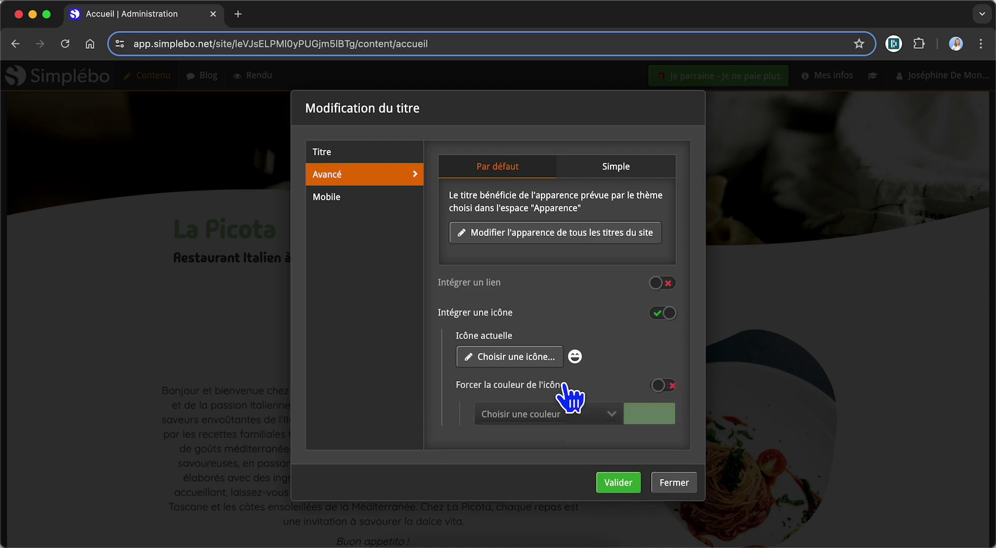
left_click(572, 415)
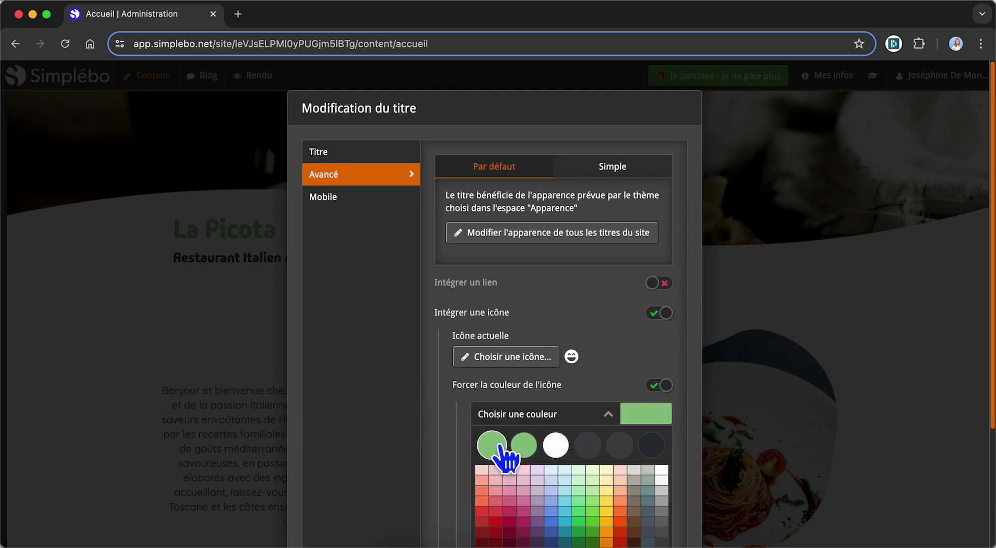
scroll(503, 453, "down", 5)
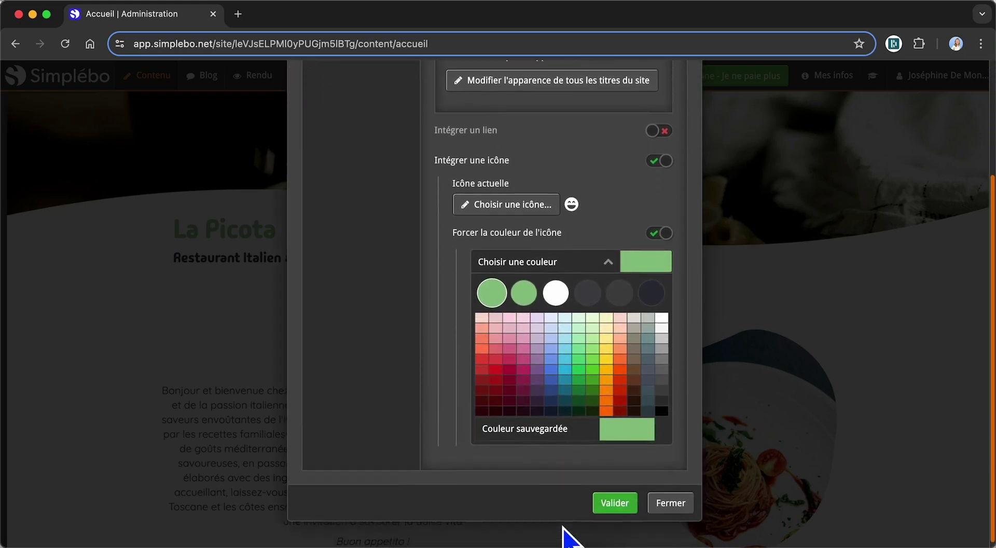
left_click(605, 502)
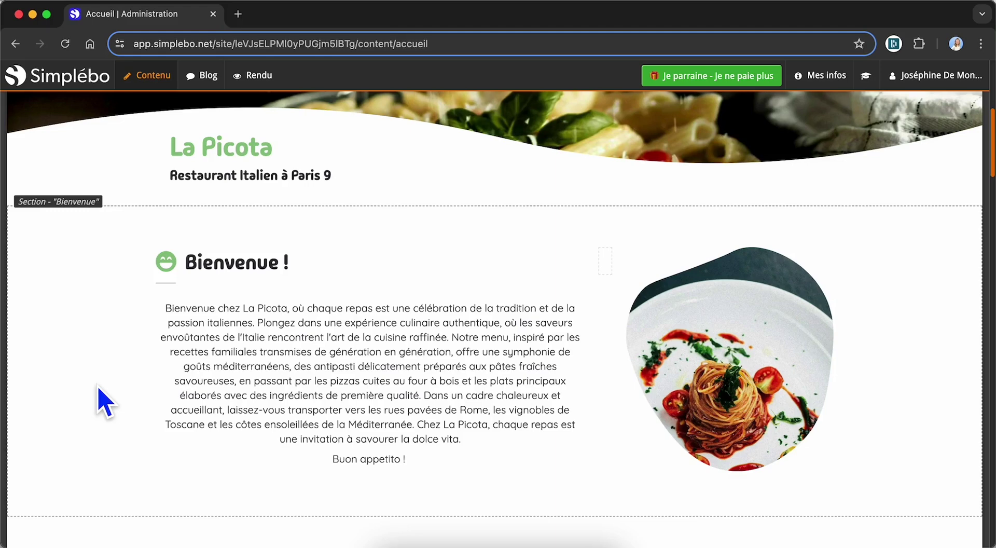
Change the opening of the welcome text under the "Bienvenue !" title to "Bonjour et bienvenue chez La Picota".
mouse_move(196, 355)
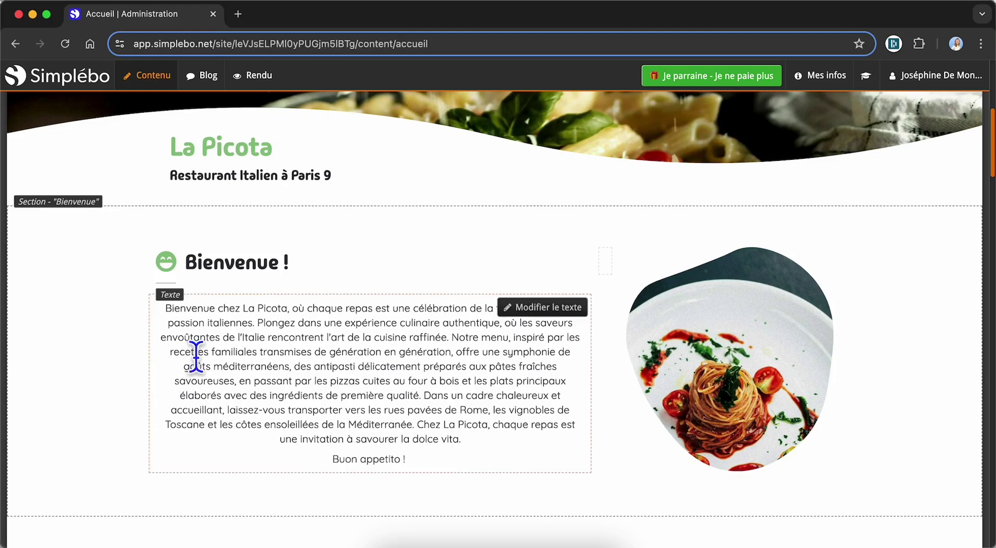
left_click(544, 307)
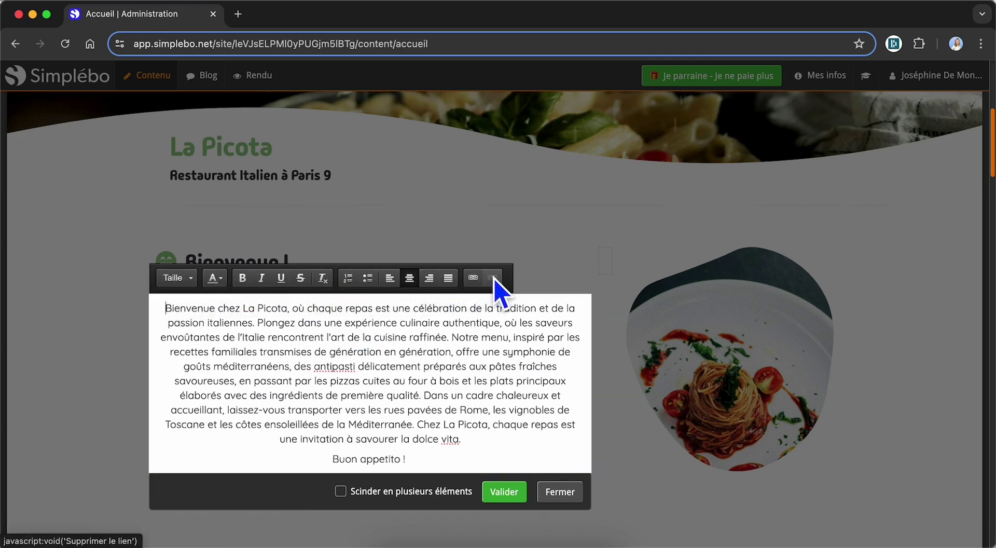
left_click(163, 307)
type("Bonjou")
key("Delete")
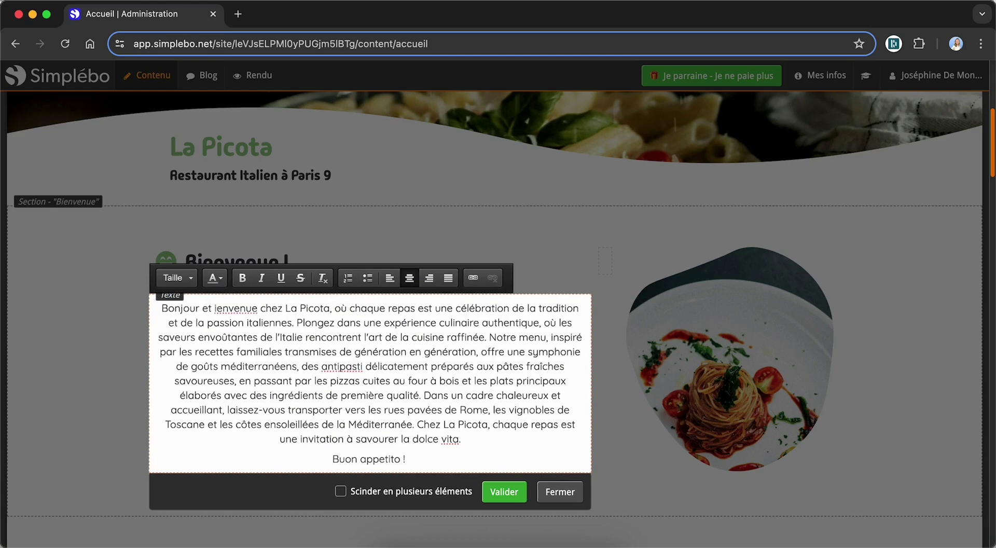
type("b")
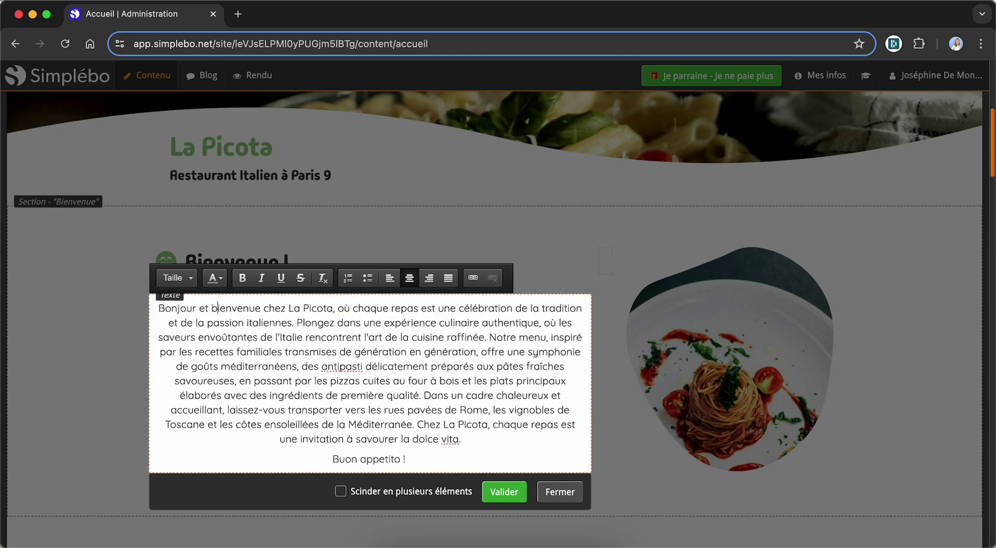
Start a new paragraph at "Chez La Picota, chaque repas" and left-align it together with the "Buon appetito !" line.
left_click(418, 424)
key("Return")
left_click_drag(409, 465, 178, 439)
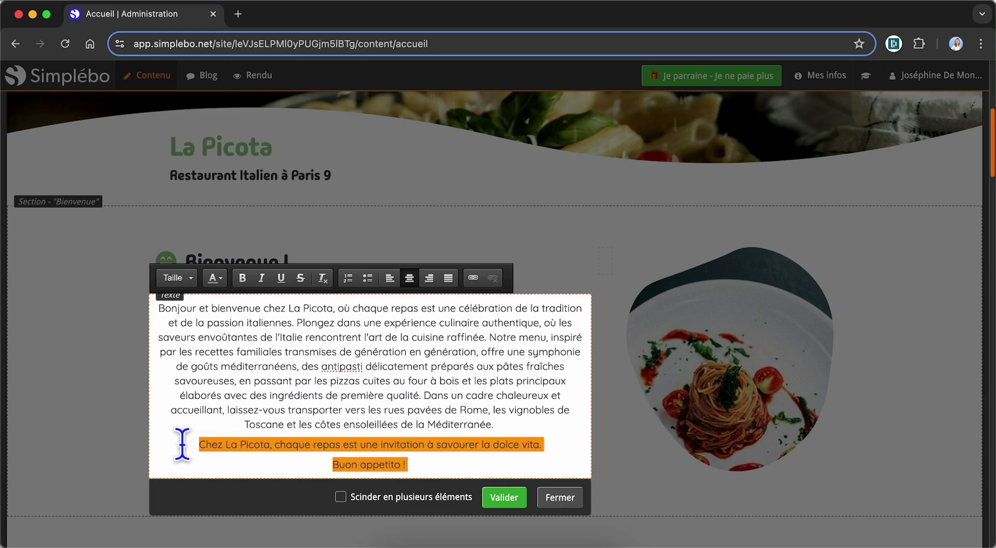
left_click(391, 279)
left_click(276, 464)
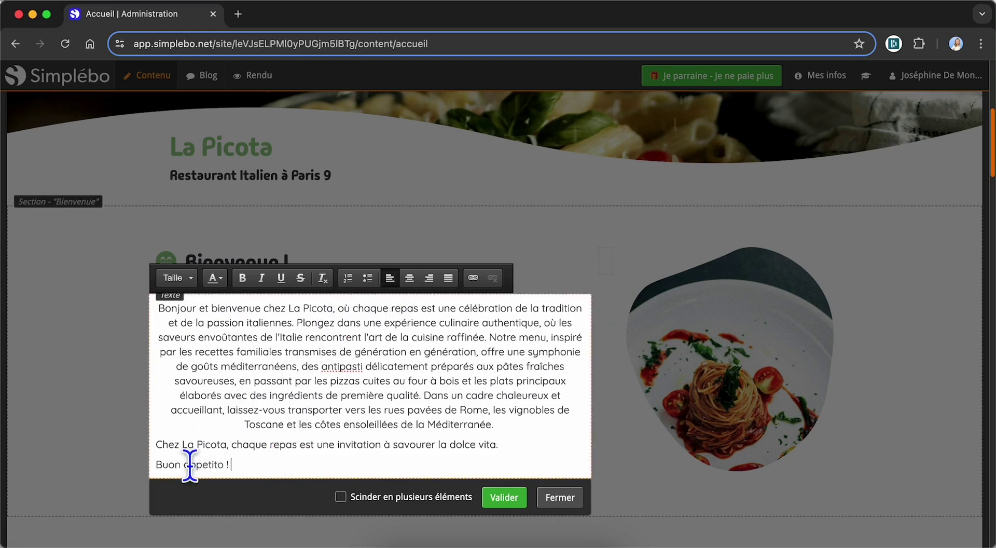
Color the "Buon appetito !" line with the first light green swatch and validate the text.
triple_click(190, 464)
left_click(213, 278)
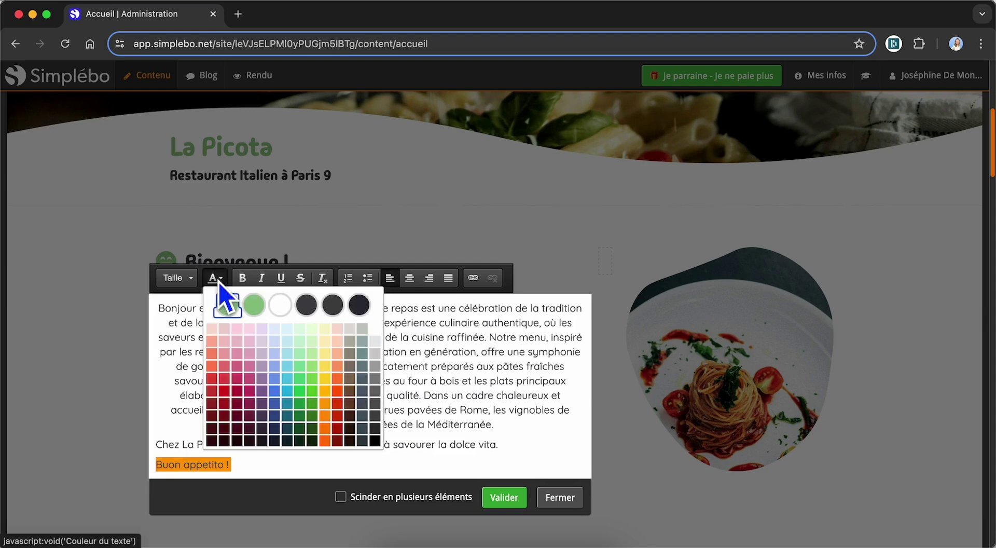
left_click(231, 310)
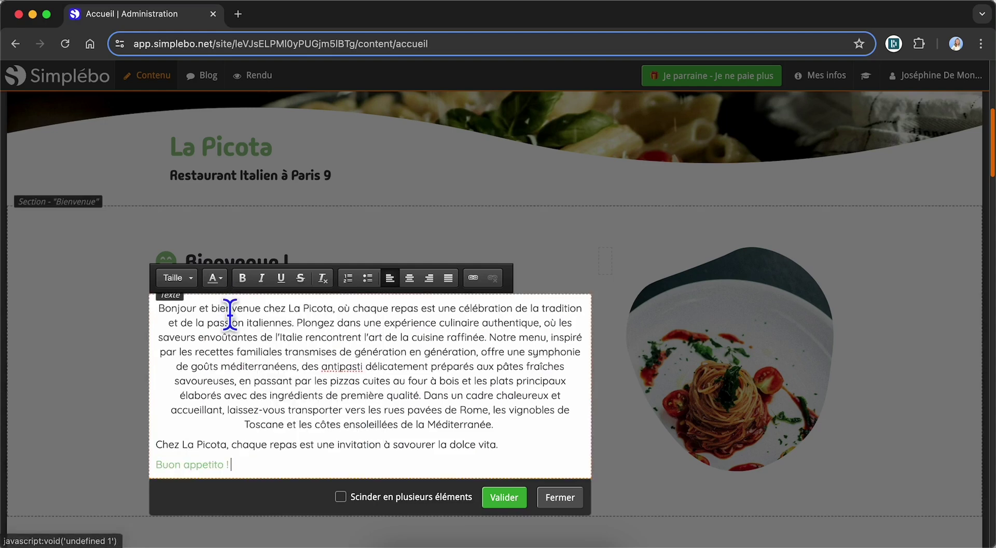
left_click(501, 499)
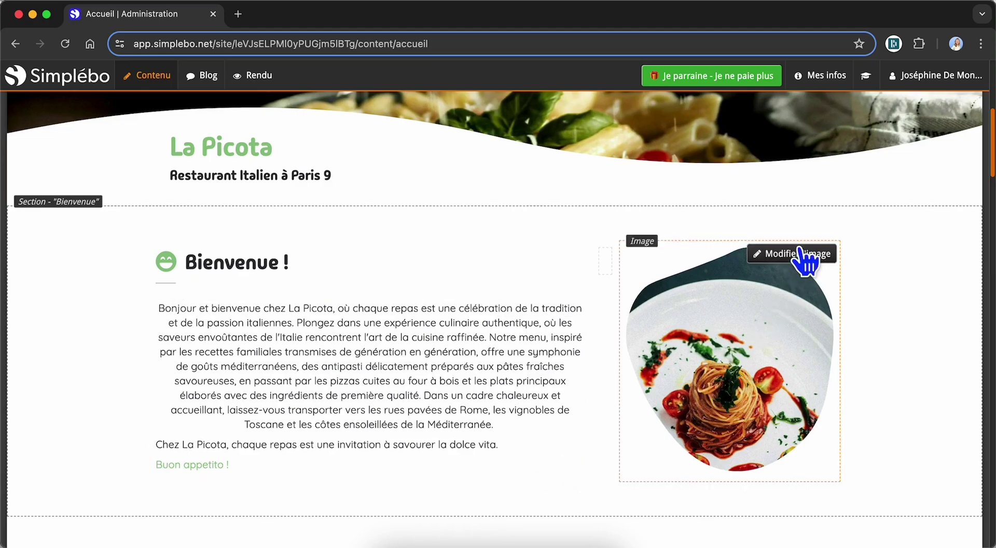
Open the image chooser for the Bienvenue section's picture and search all images of the Simplébo library for "arbre".
left_click(798, 253)
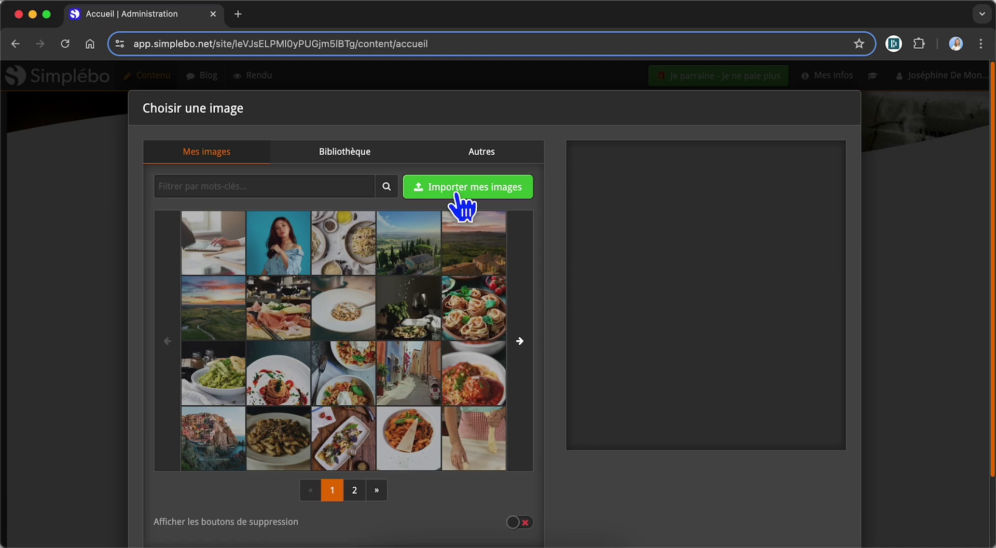
left_click(360, 151)
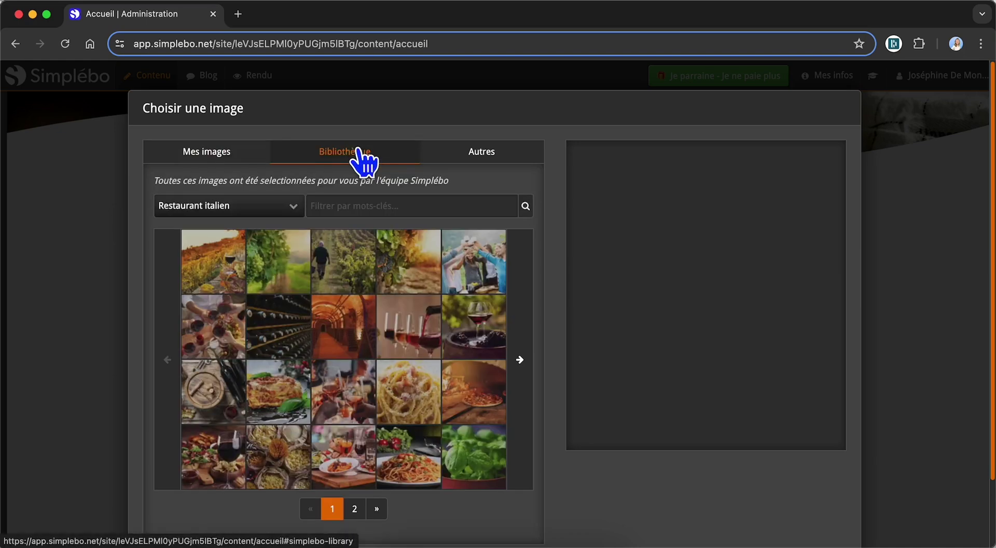
left_click(263, 207)
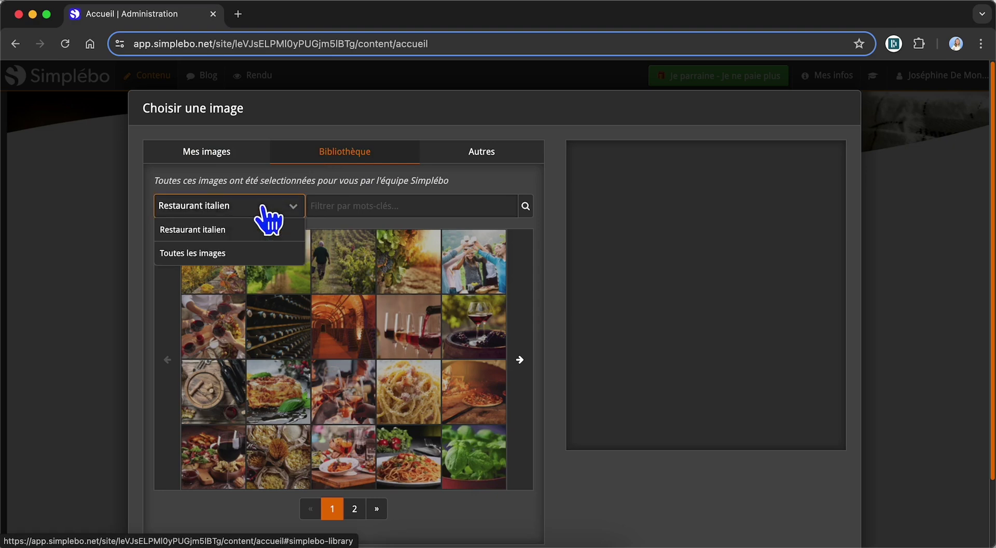
left_click(215, 254)
left_click(343, 207)
type("arbre")
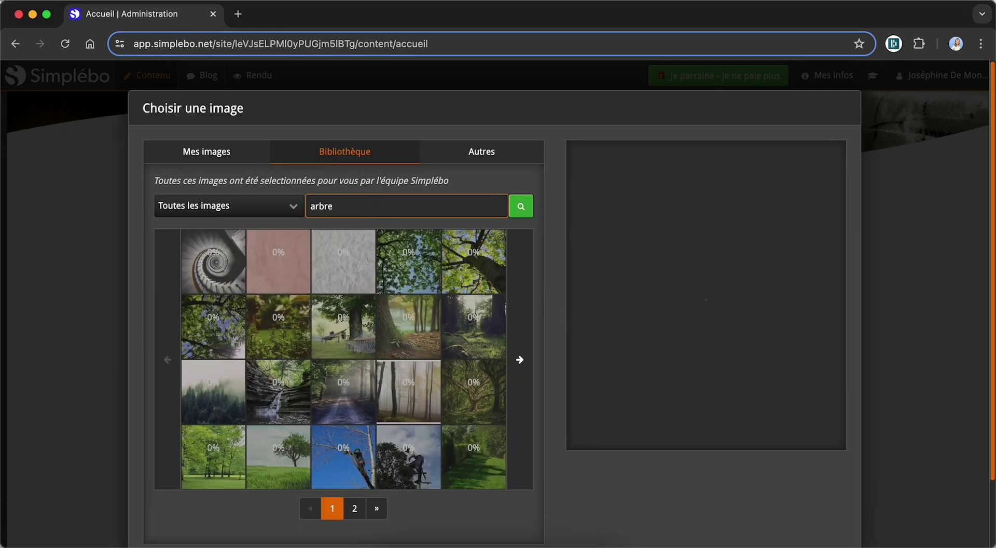
Search the French Pixabay library for "vin" and validate the dark photo of a wine glass and bottle as the section image.
left_click(466, 151)
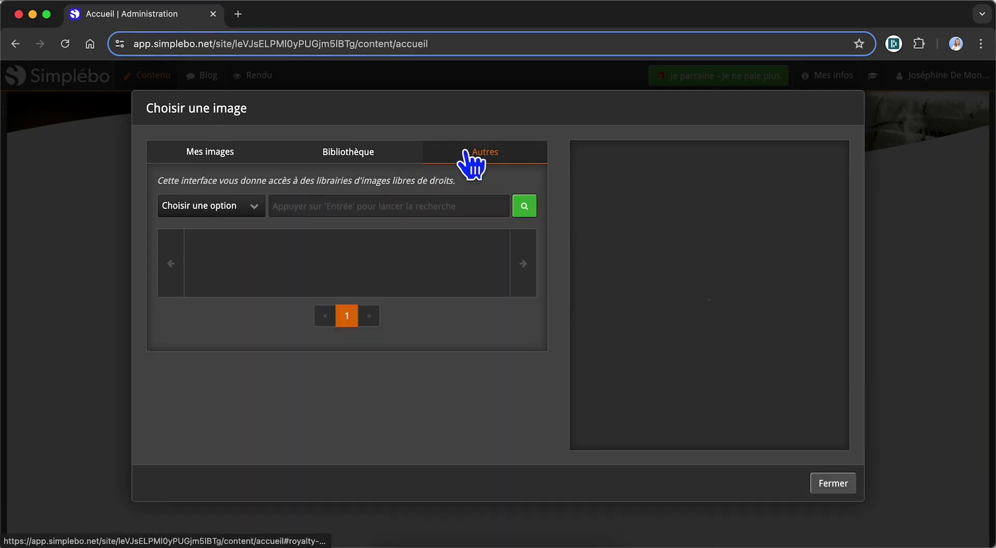
left_click(236, 207)
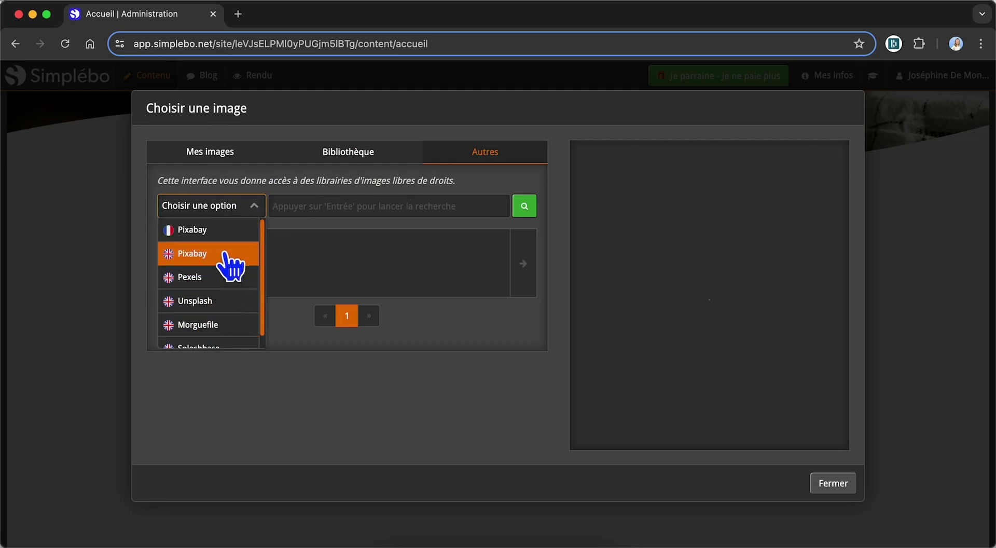
left_click(234, 230)
left_click(313, 204)
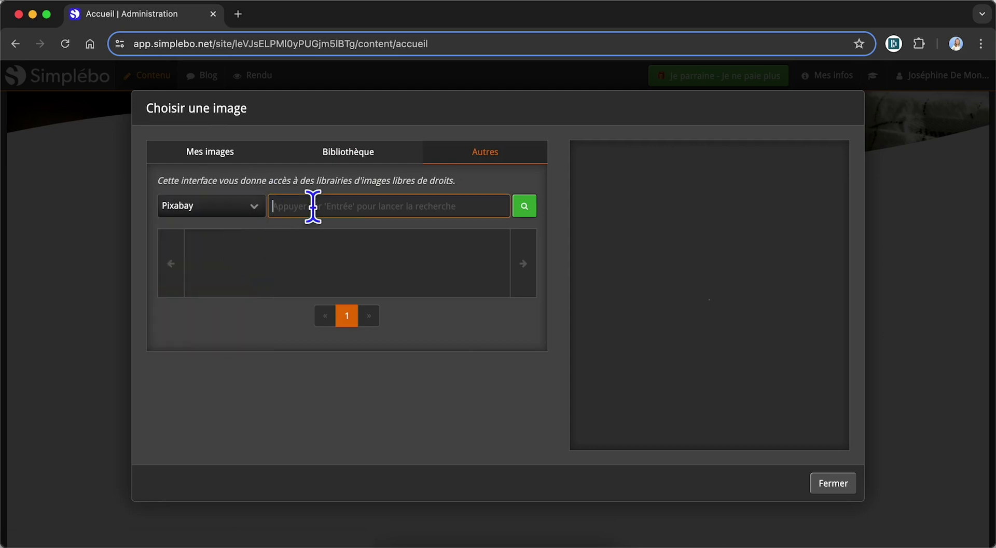
type("vin")
key("Return")
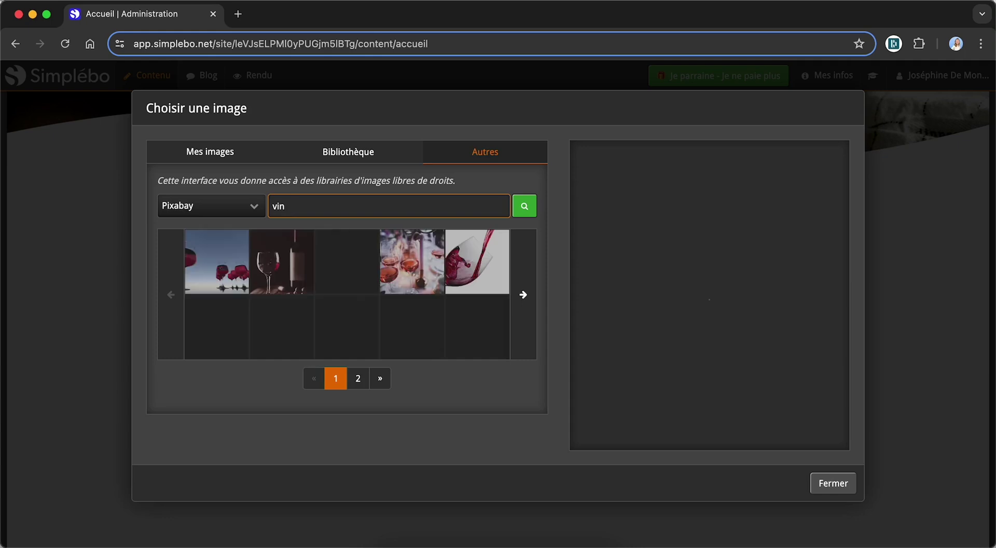
left_click(298, 259)
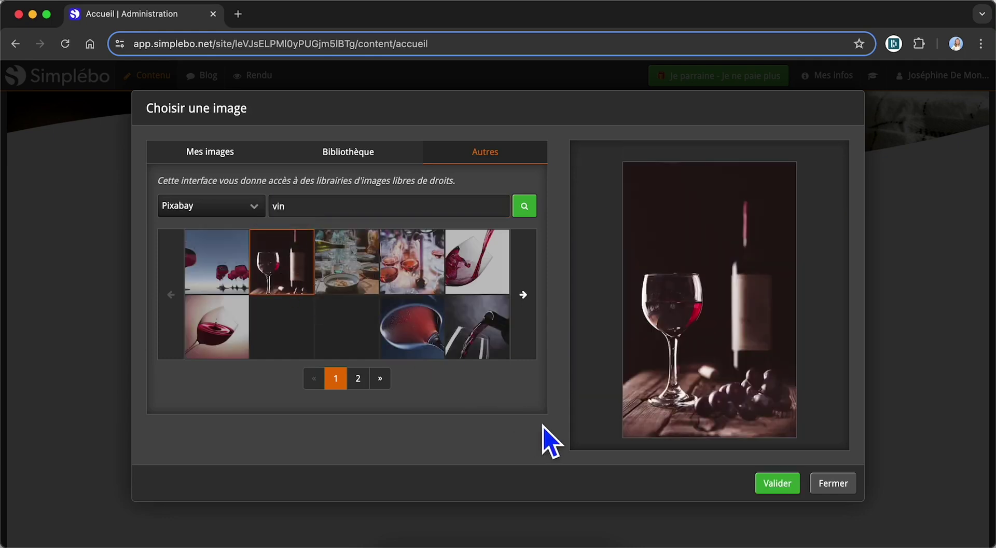
left_click(776, 482)
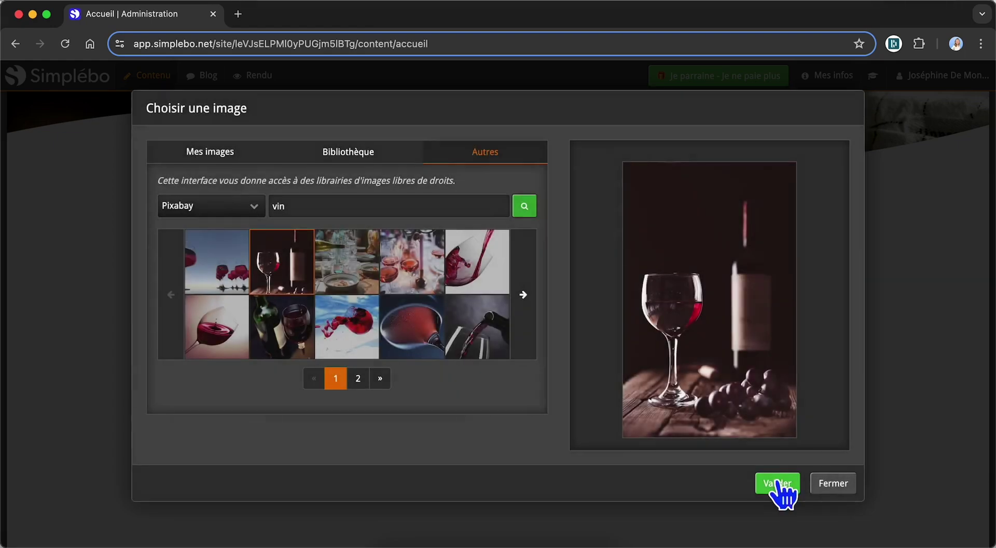
left_click(776, 482)
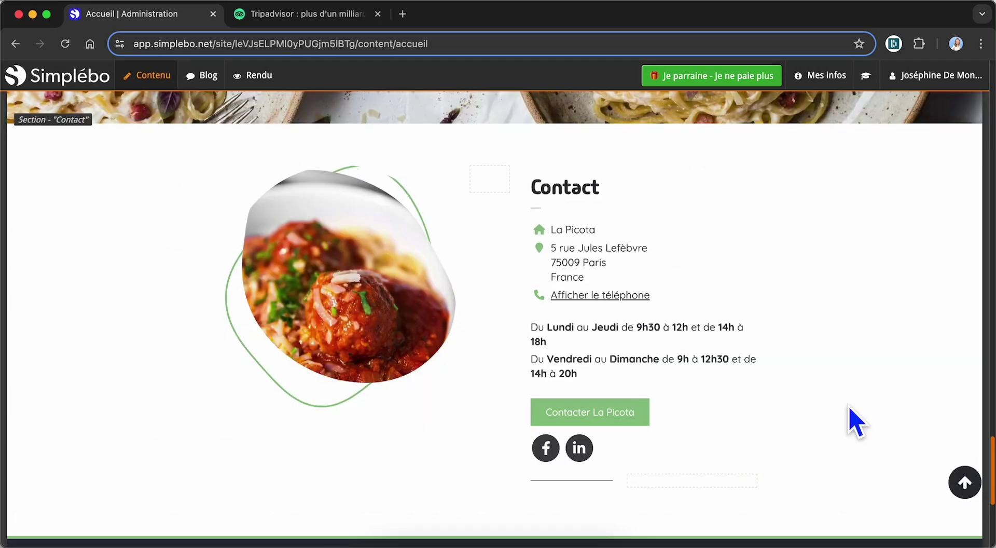
Change the text of the Contact section's "Contacter La Picota" button to "Réserver une table !".
mouse_move(718, 410)
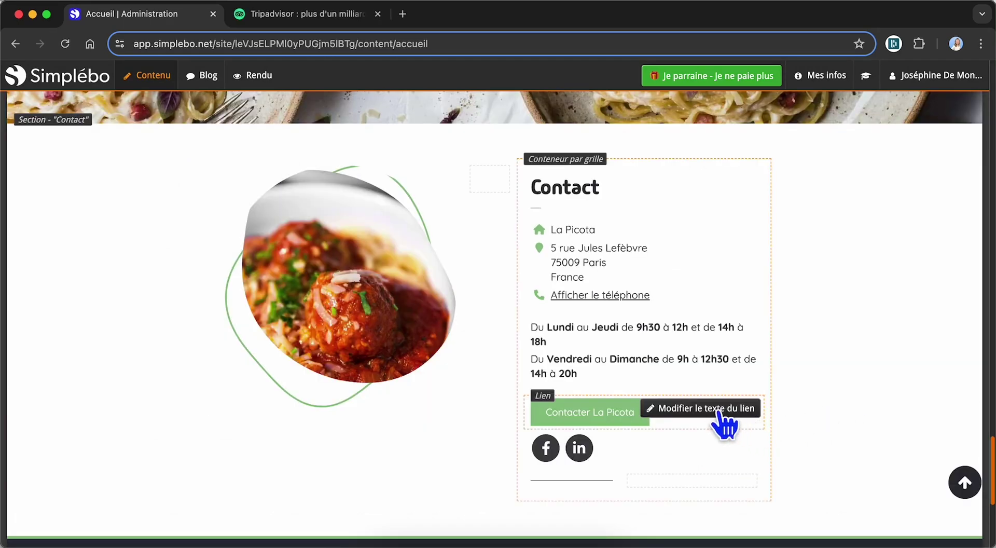
left_click(675, 409)
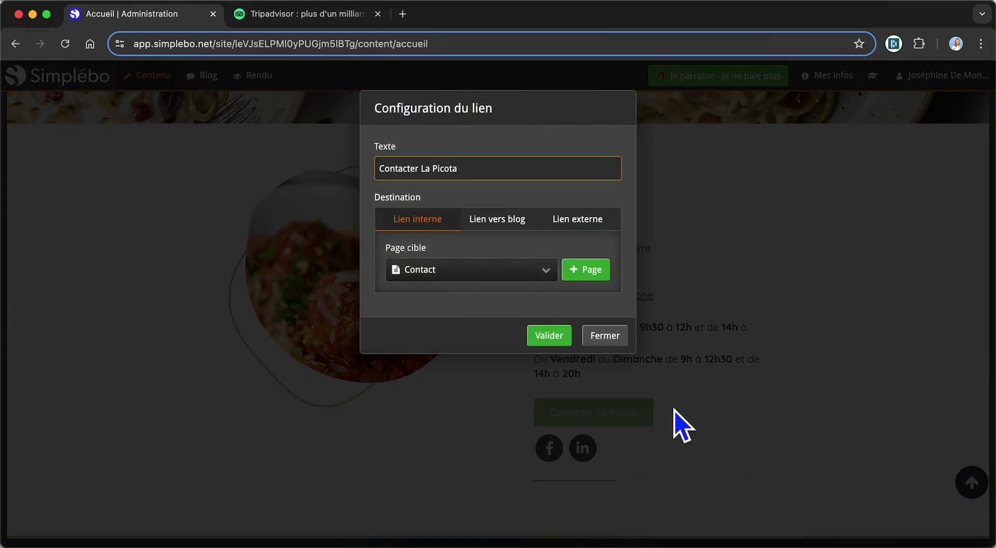
left_click_drag(504, 171, 350, 174)
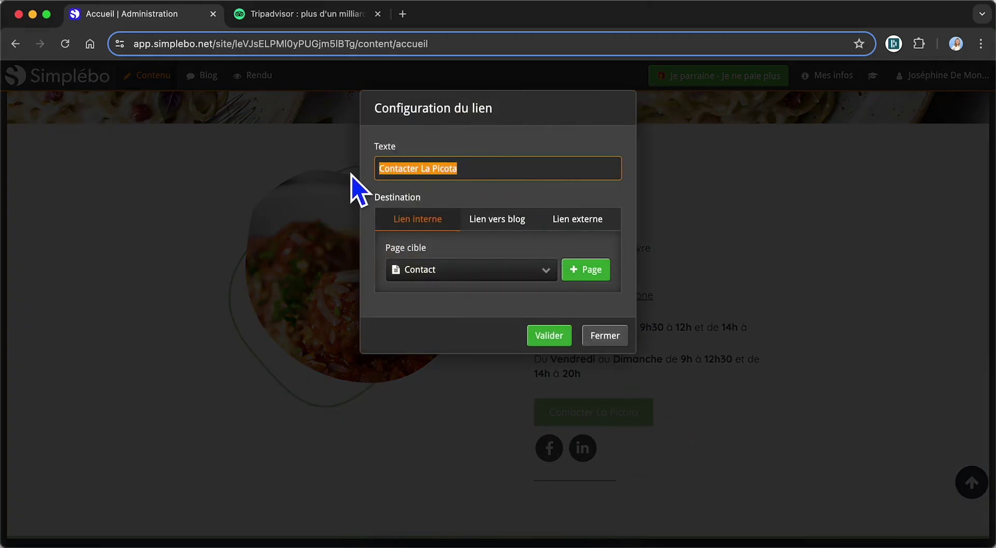
type("Réserver une table !")
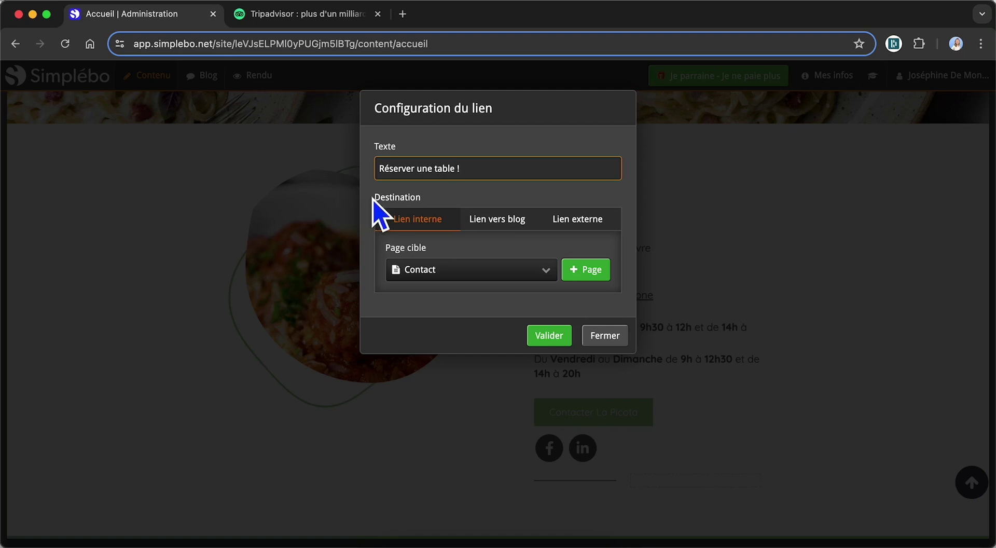
left_click(445, 270)
scroll(454, 351, "down", 2)
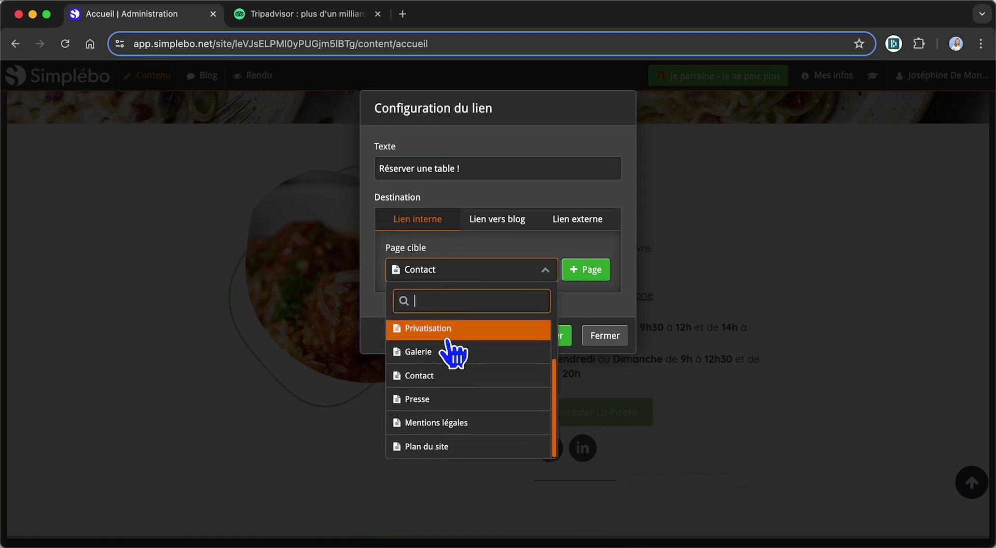
left_click(517, 221)
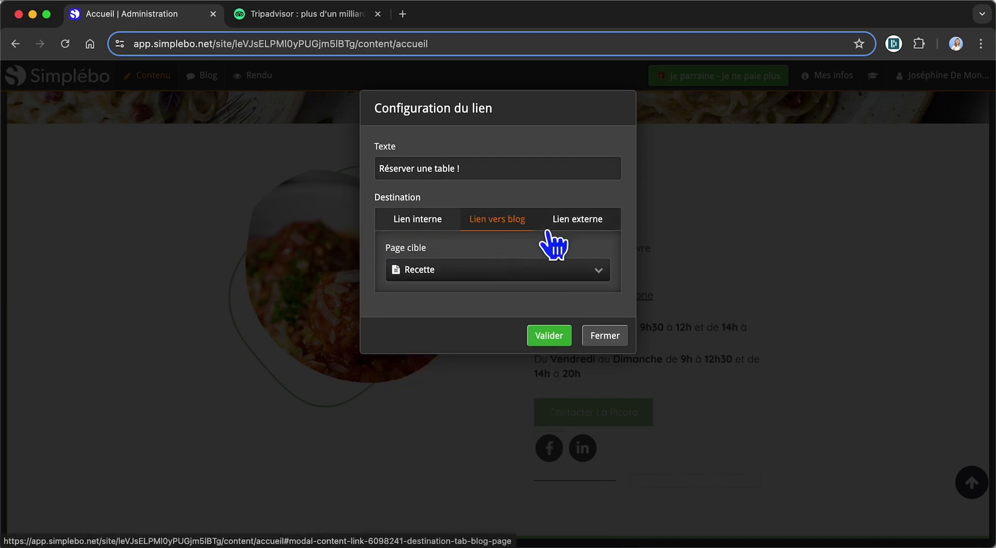
left_click(579, 224)
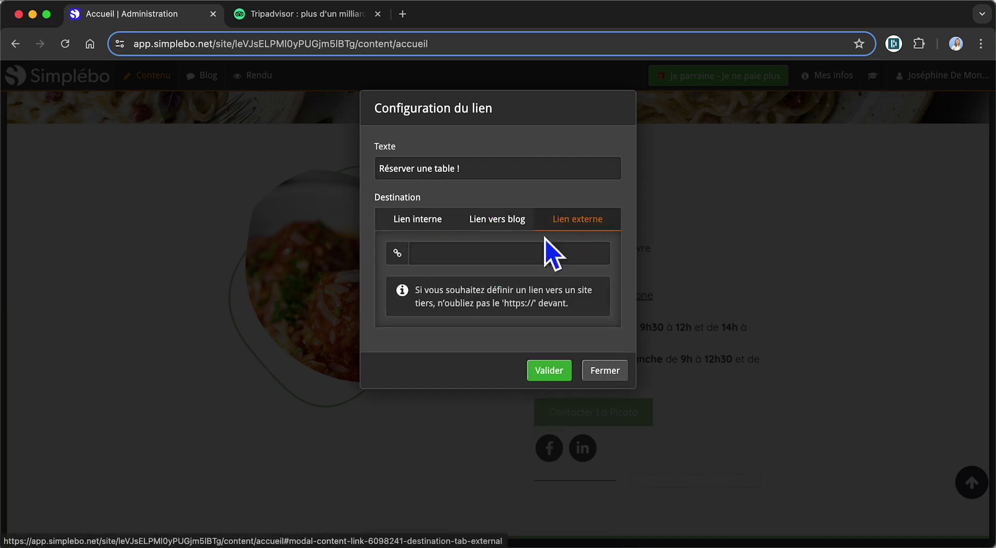
left_click(454, 254)
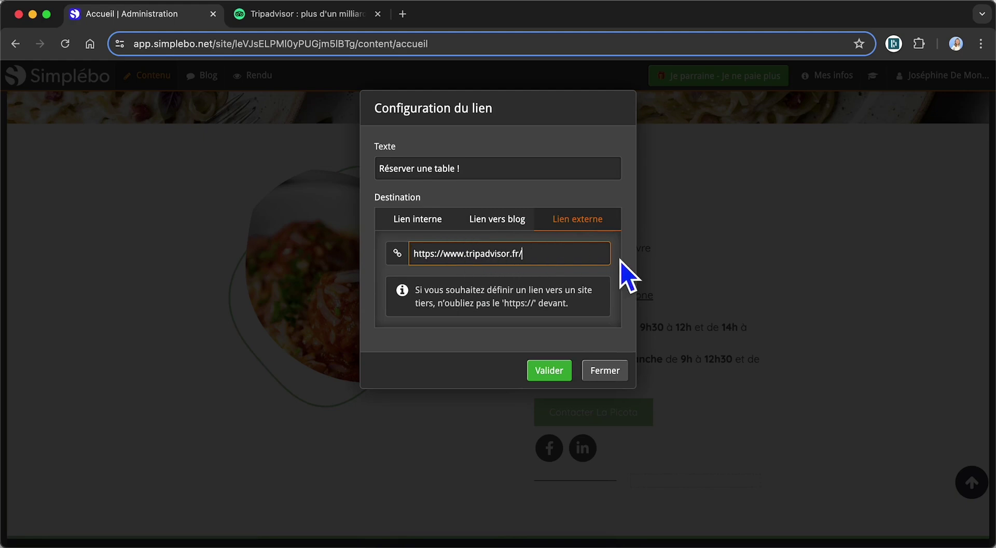
left_click(549, 369)
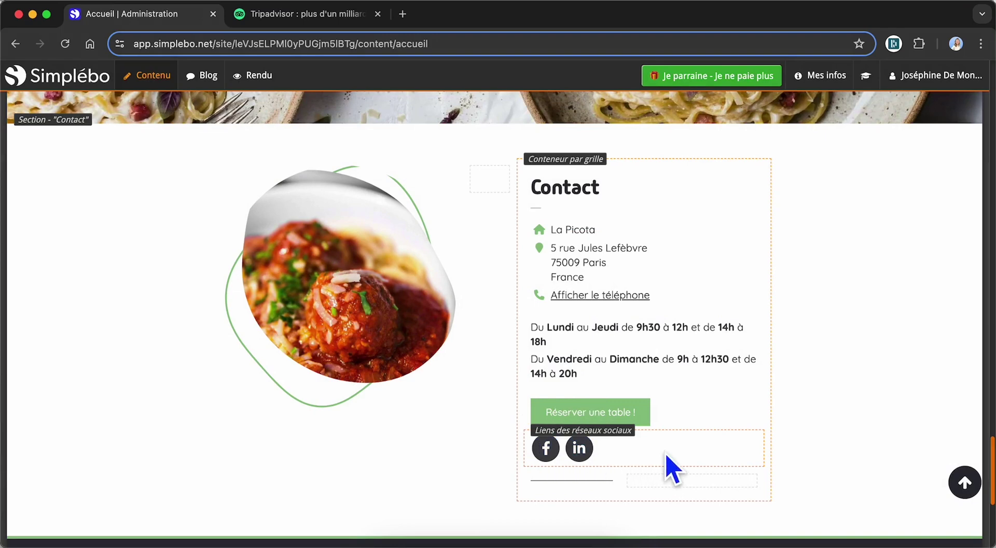
Browse the site's other pages, from A propos and Privatisation to Contact.
left_click(825, 77)
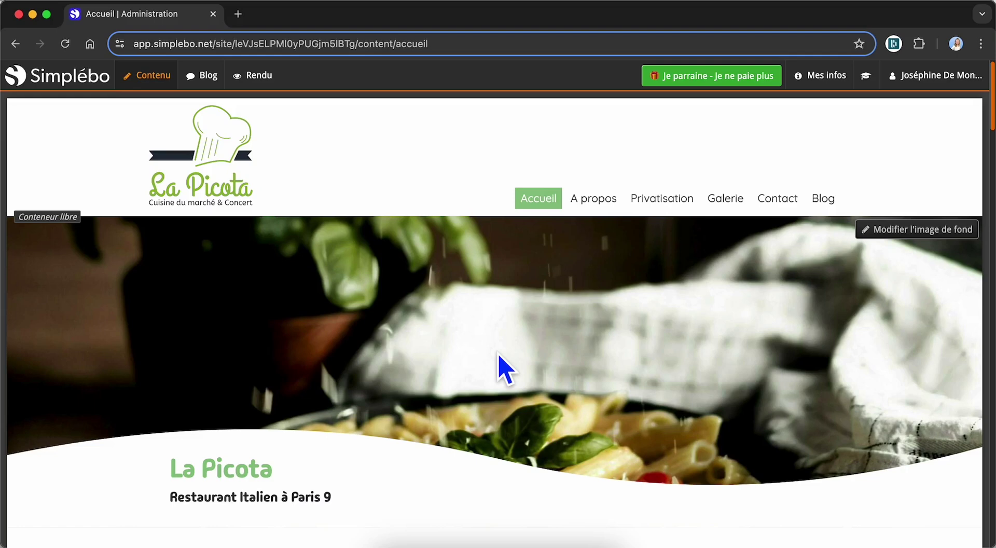
left_click(599, 199)
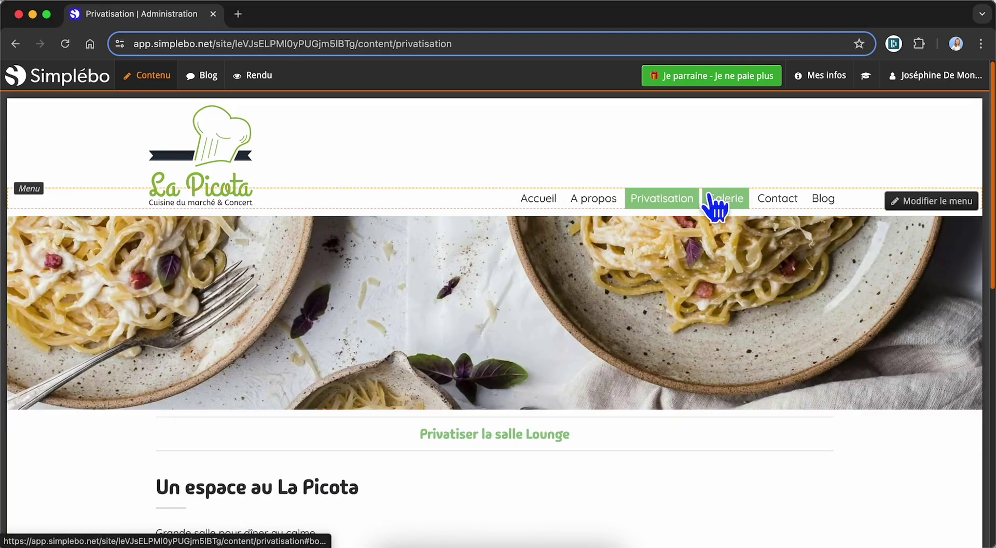
left_click(776, 199)
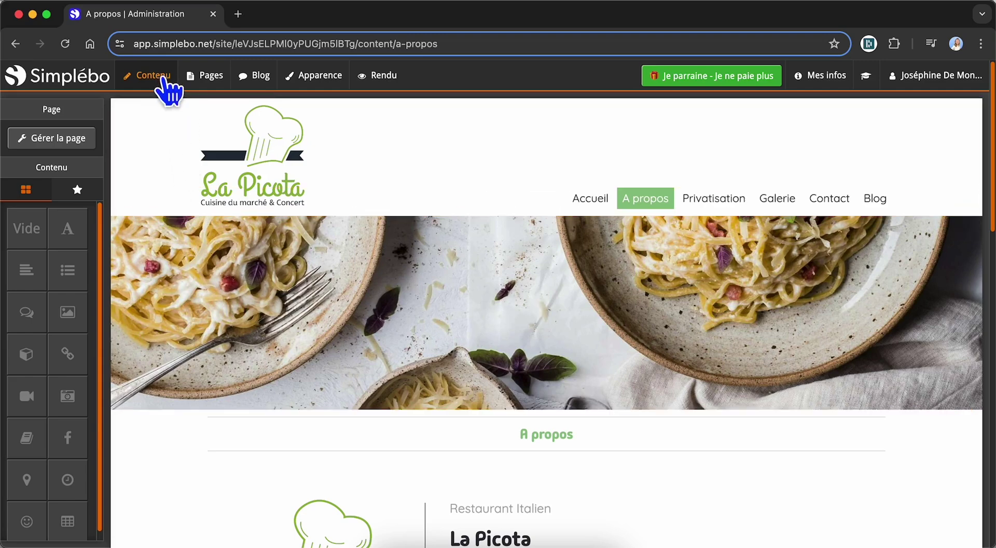
Look through the A propos page's sections and their editing controls.
scroll(451, 367, "down", 3)
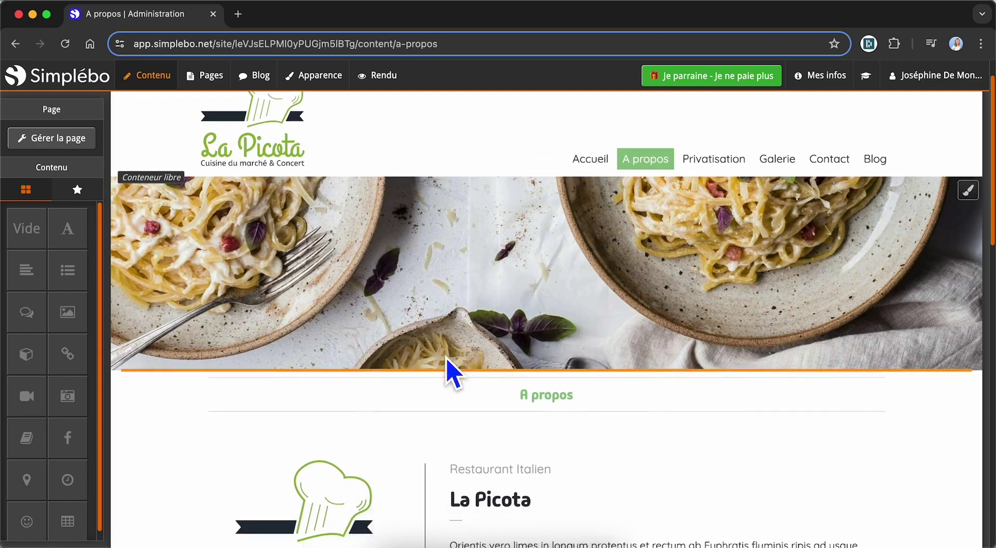
scroll(542, 445, "down", 5)
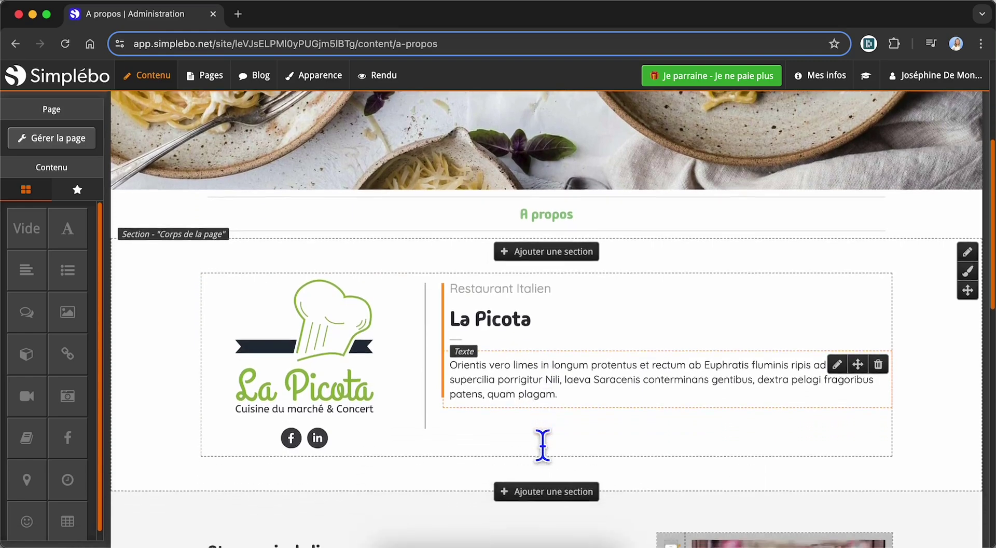
scroll(425, 485, "up", 5)
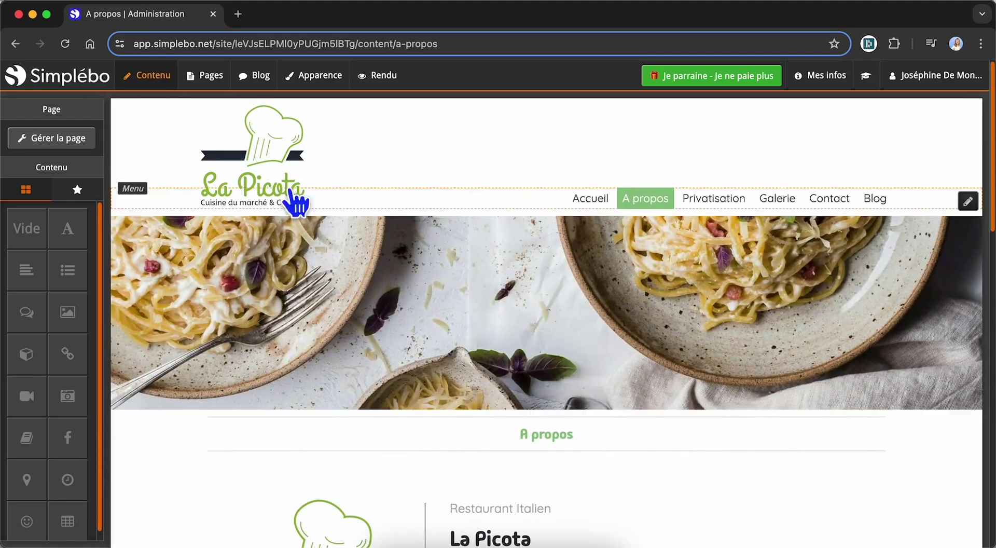
Display the hidden Presse page from the list of pages and bring up the list of popup windows.
left_click(207, 76)
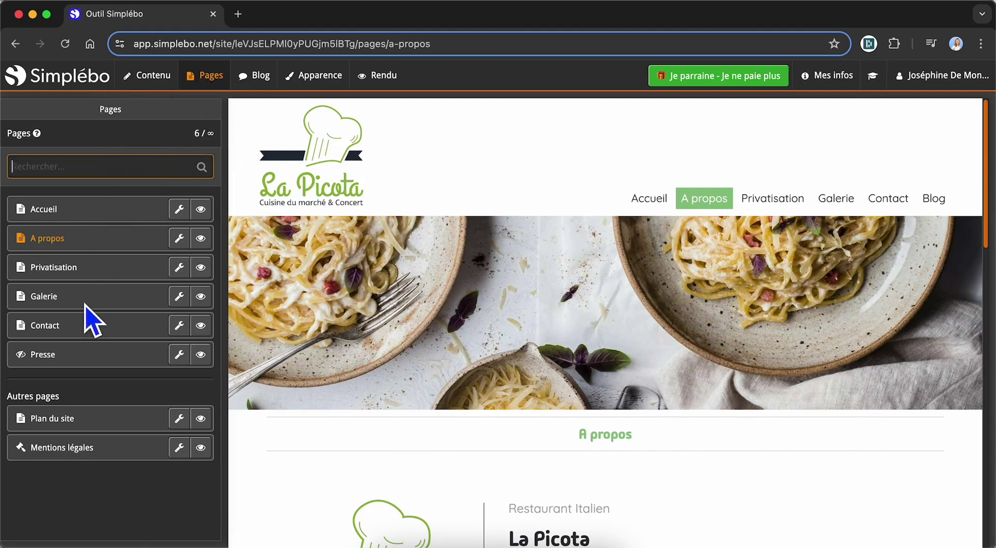
mouse_move(20, 358)
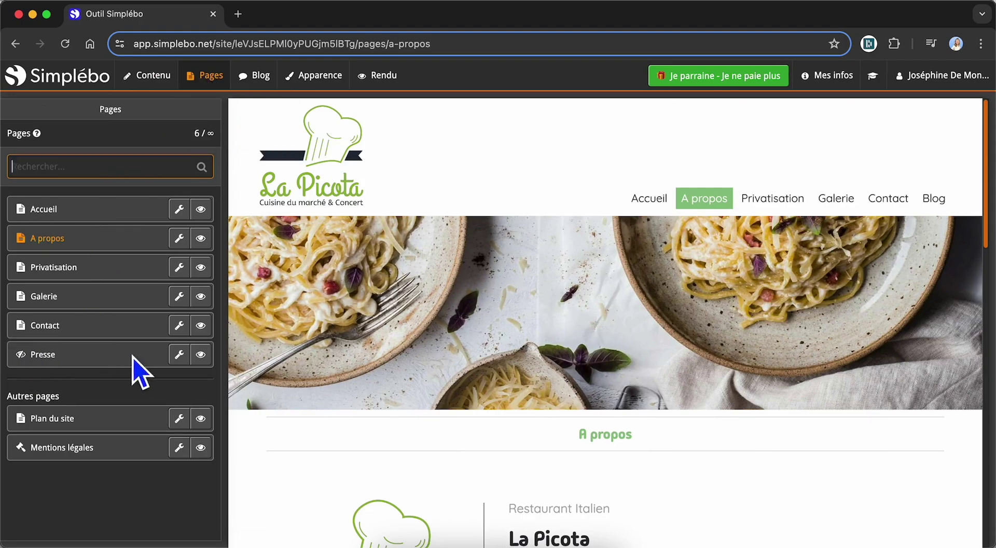
left_click(203, 358)
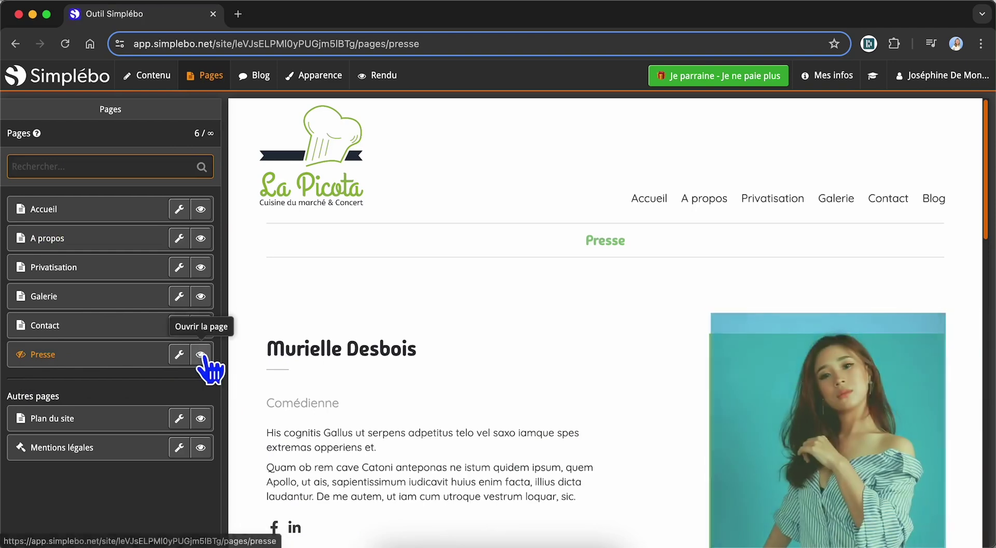
mouse_move(203, 78)
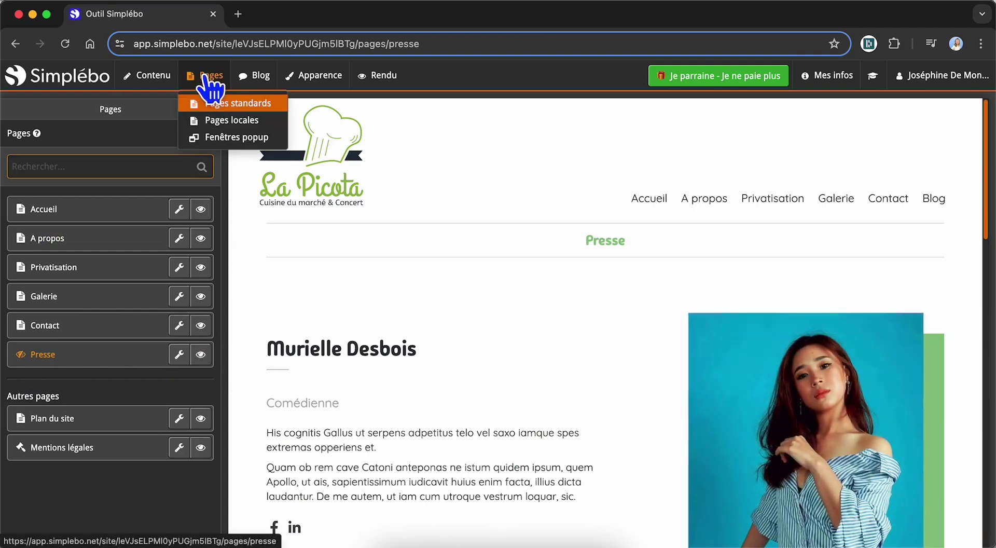
left_click(203, 139)
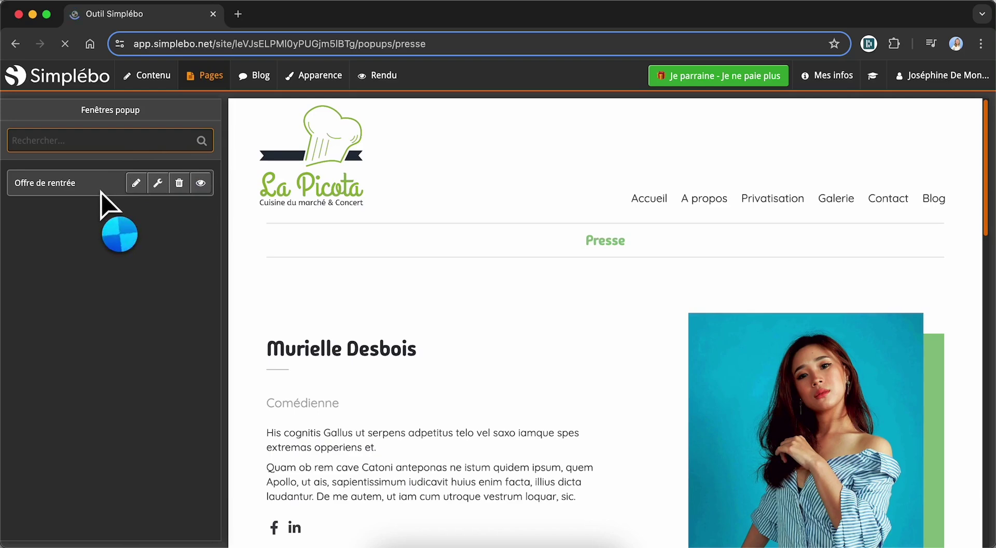
Open the appearance colour settings and look through the preset palettes alongside the Presse page preview.
mouse_move(239, 78)
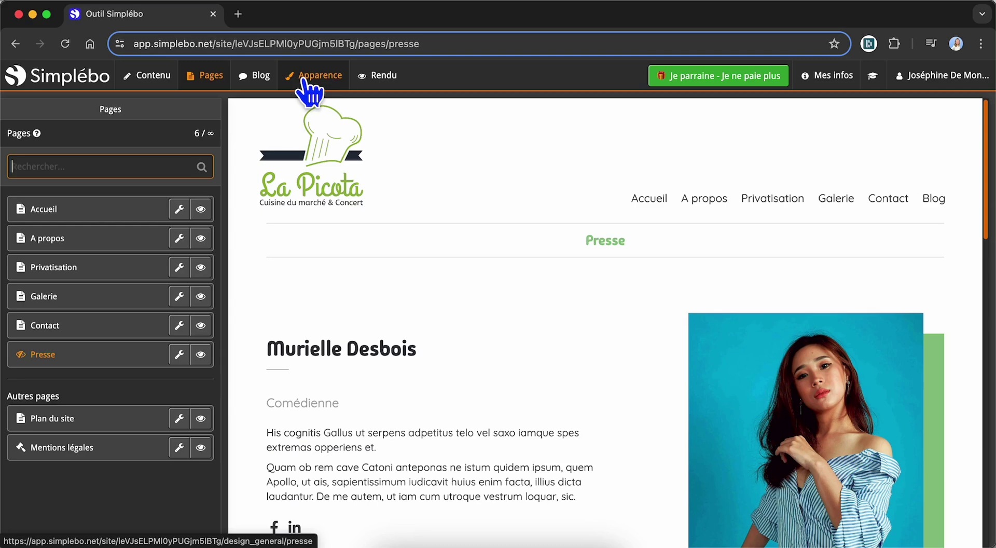
left_click(303, 78)
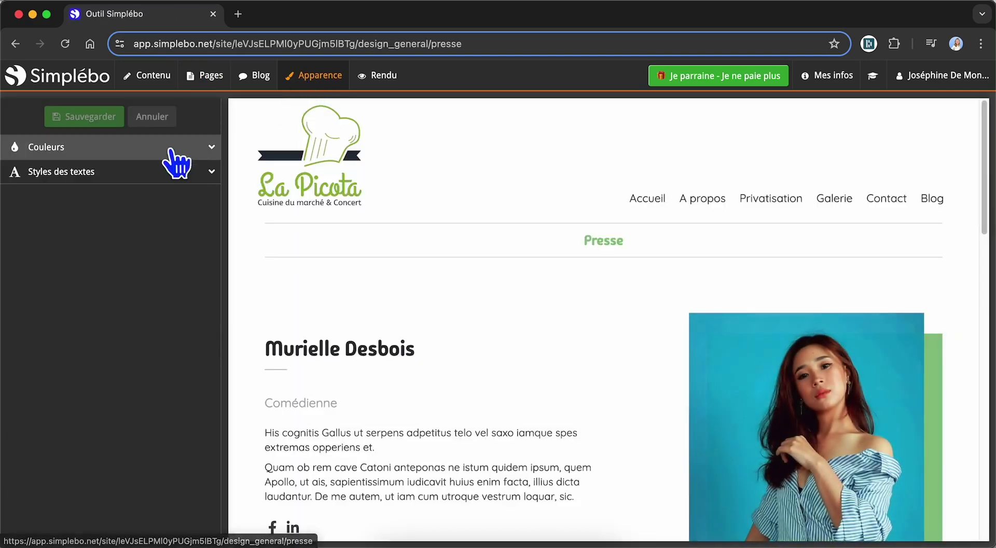
left_click(162, 149)
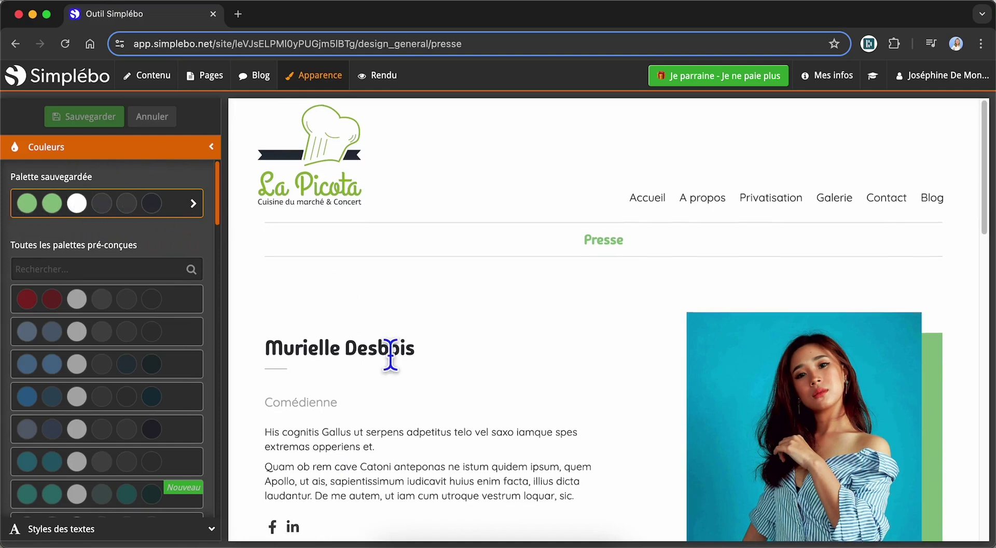
scroll(394, 362, "down", 5)
scroll(399, 373, "down", 15)
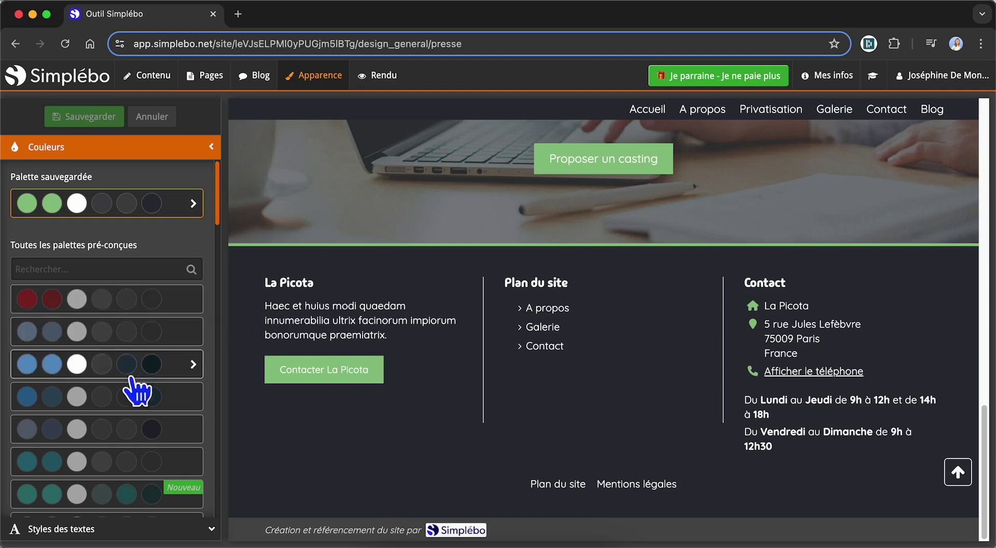
scroll(133, 434, "down", 12)
scroll(136, 437, "down", 15)
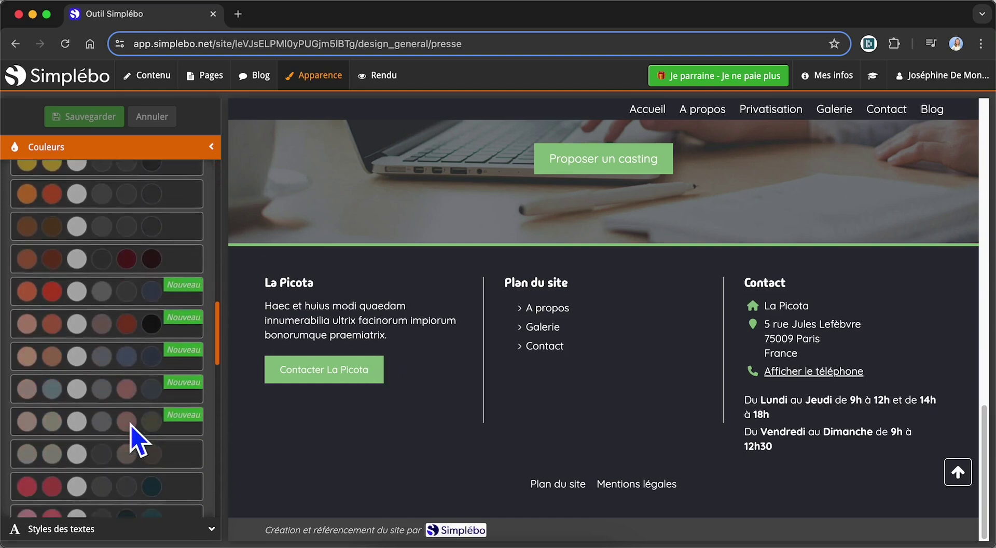
scroll(138, 436, "up", 20)
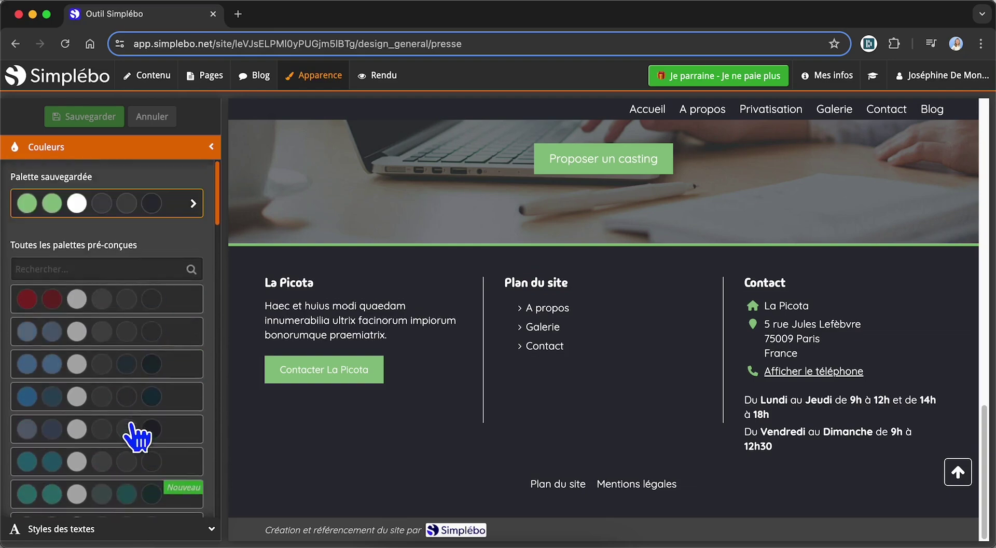
Apply the dark red preset palette and check its effect on the Presse page.
left_click(150, 314)
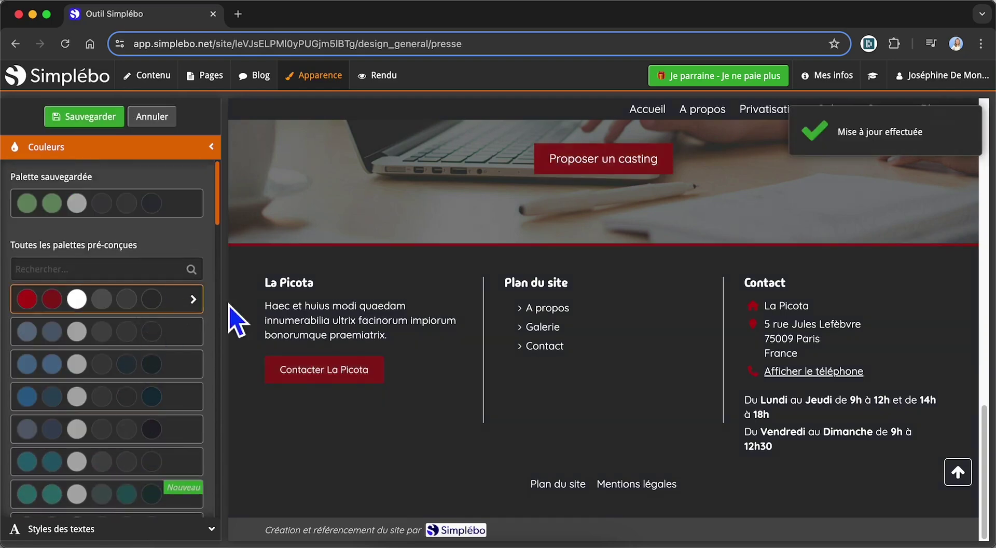
scroll(414, 318, "up", 10)
scroll(419, 338, "up", 2)
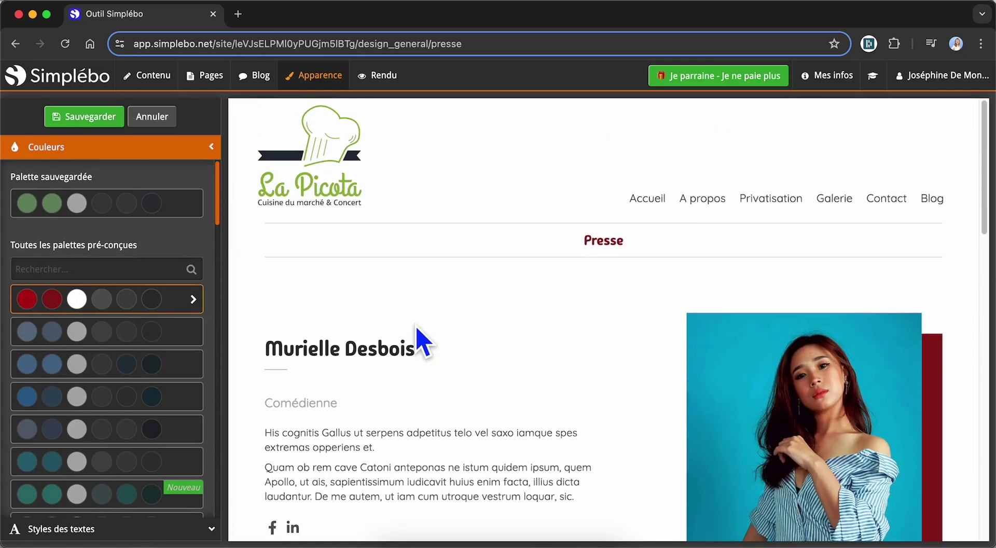
scroll(419, 338, "down", 5)
scroll(419, 338, "up", 1)
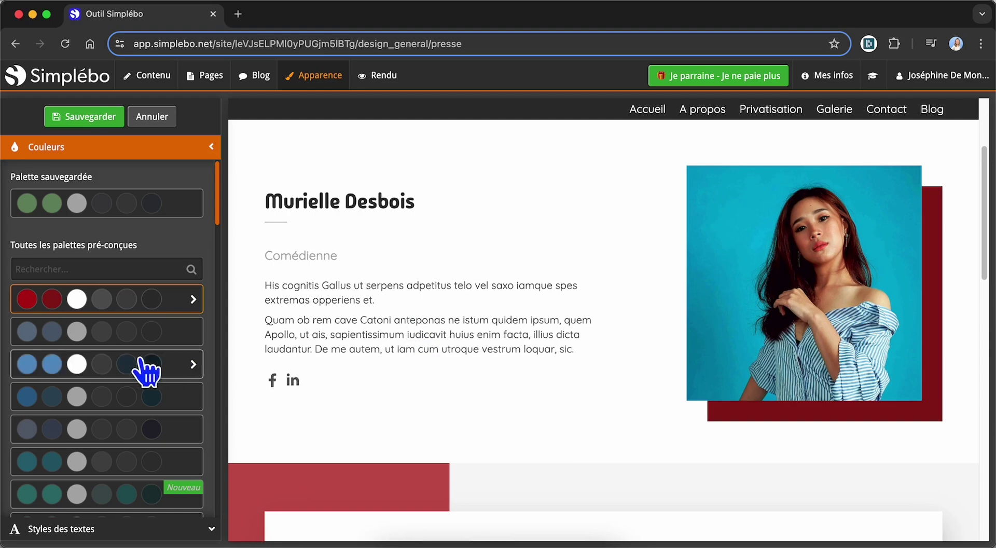
Apply the light blue preset palette with dark navy tones and check its effect down the Presse page.
left_click(107, 364)
scroll(372, 454, "down", 1)
scroll(378, 466, "down", 15)
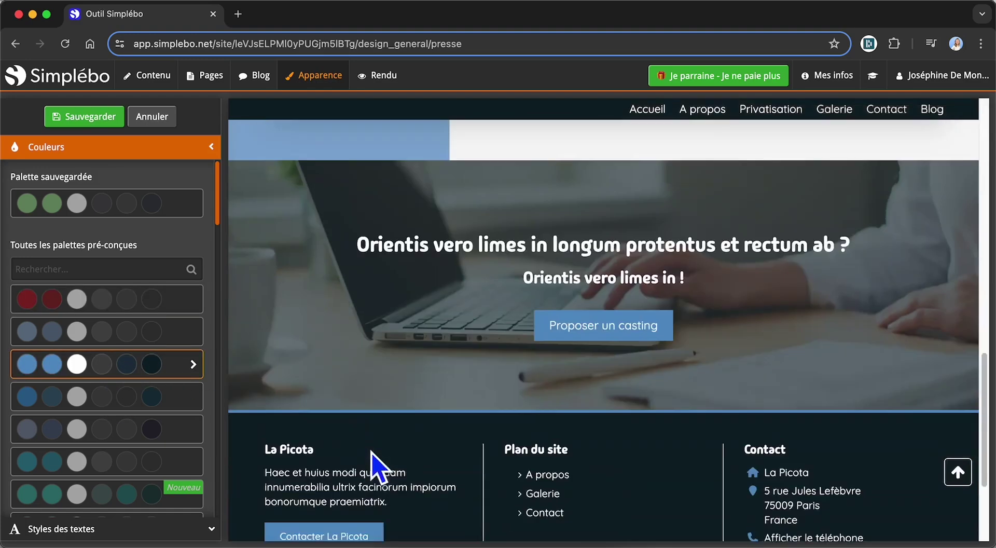
scroll(378, 463, "up", 8)
Apply the purple preset palette to the site and preview it on the Presse page.
scroll(99, 463, "down", 5)
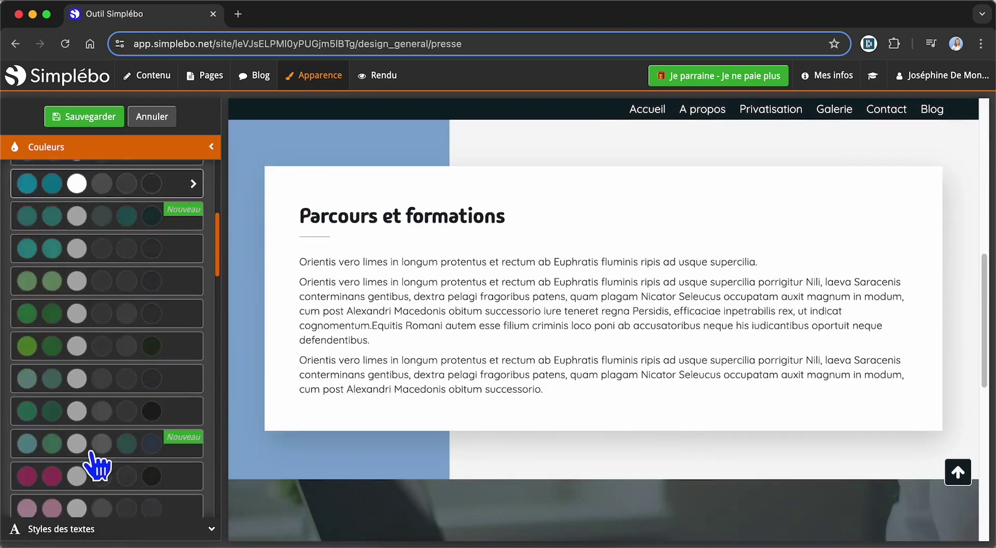
left_click(98, 449)
scroll(339, 355, "up", 10)
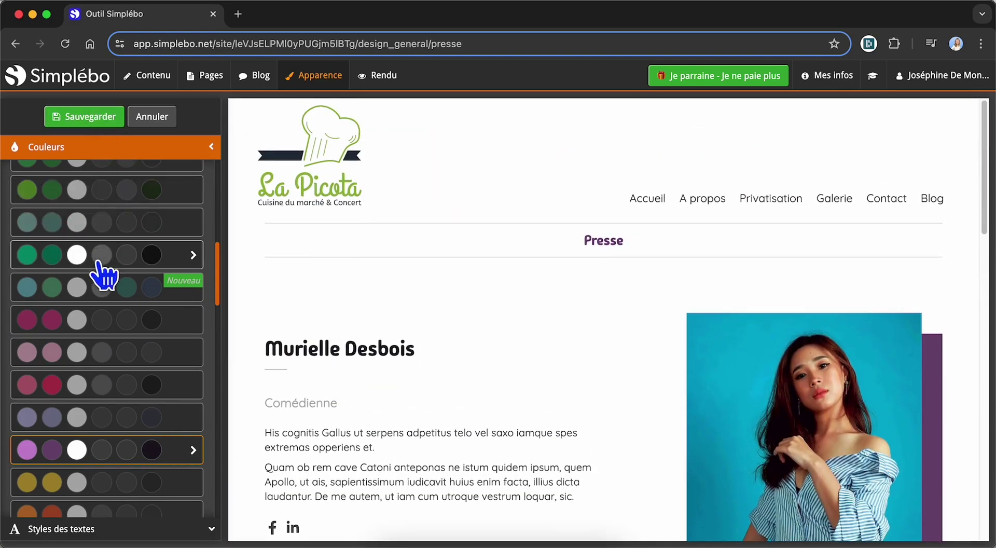
Apply the turquoise preset palette to the site and review the Presse page with it.
scroll(100, 254, "up", 10)
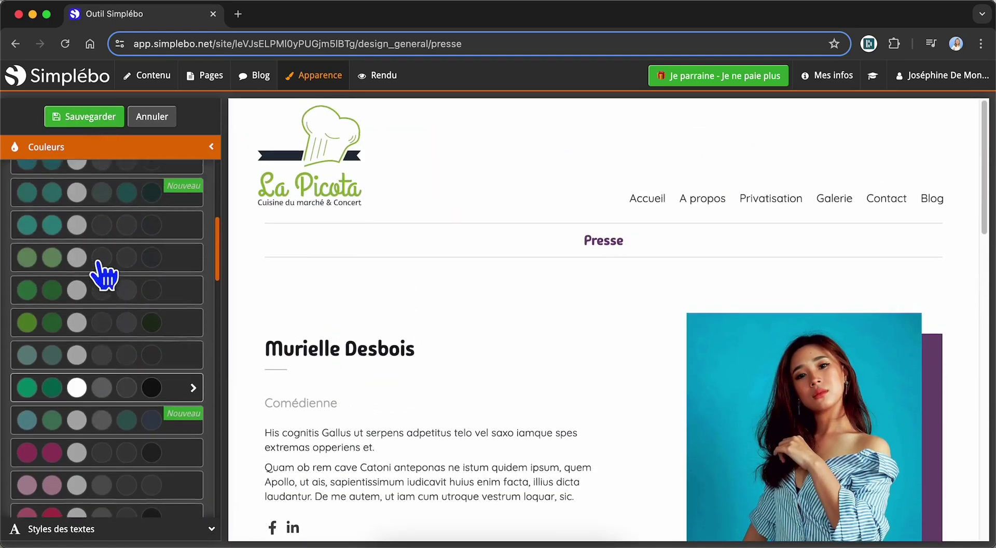
left_click(76, 392)
scroll(415, 454, "down", 15)
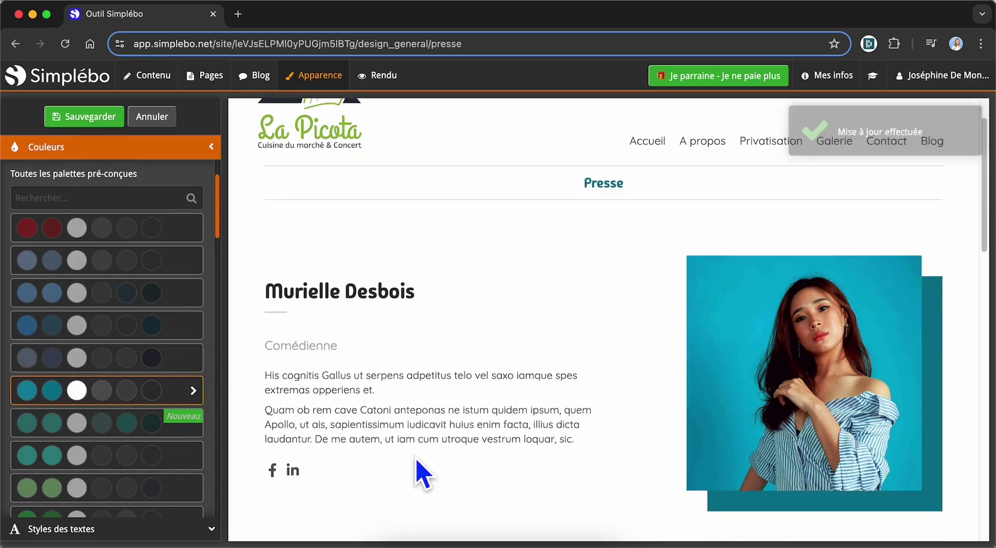
scroll(415, 454, "up", 15)
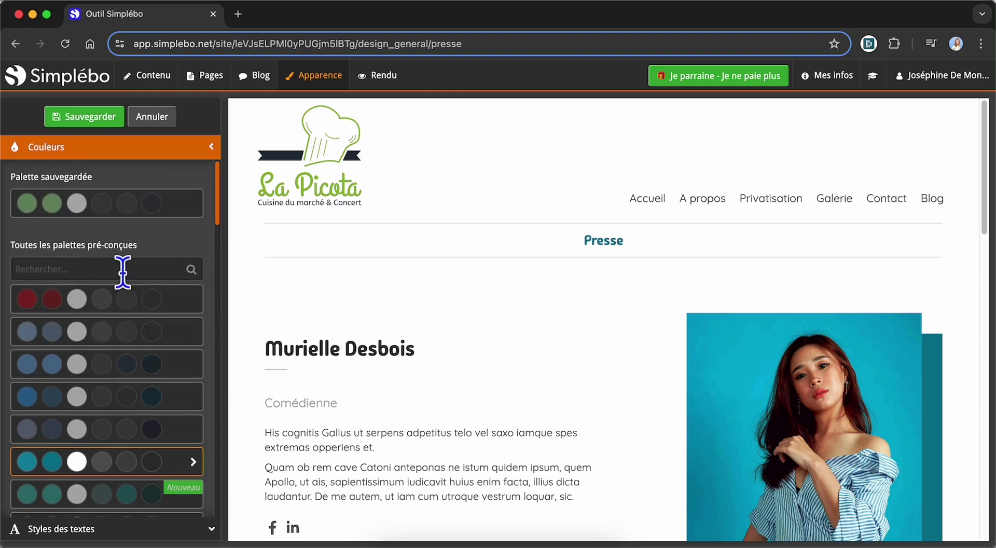
Save the turquoise palette and check how it looks down the Accueil page.
left_click(106, 120)
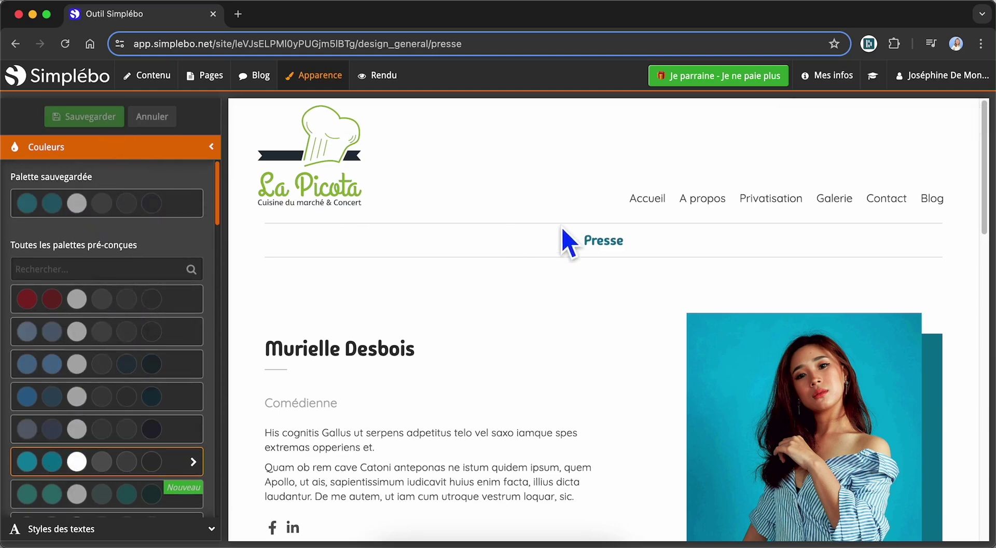
left_click(653, 202)
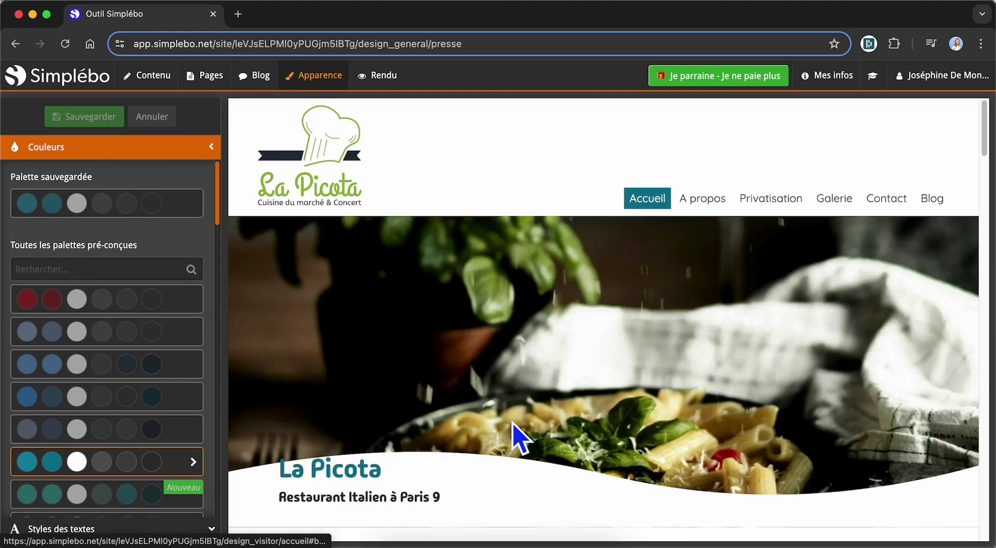
scroll(514, 427, "down", 10)
scroll(520, 438, "down", 15)
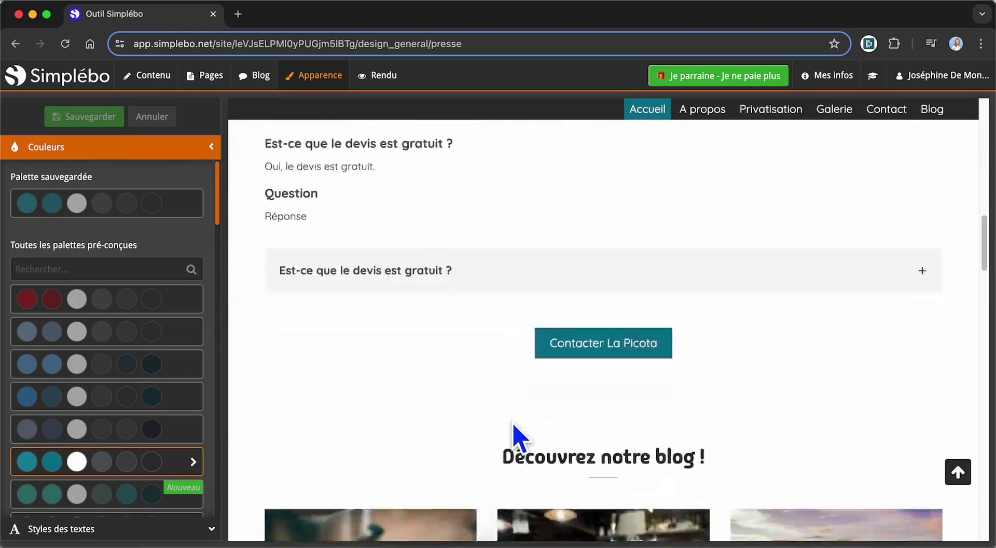
scroll(514, 422, "up", 20)
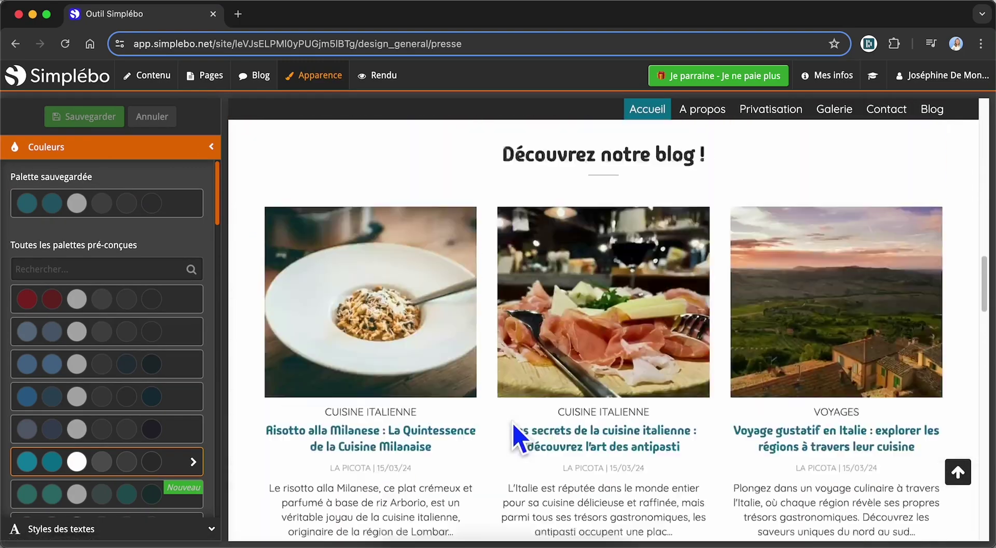
scroll(518, 438, "up", 3)
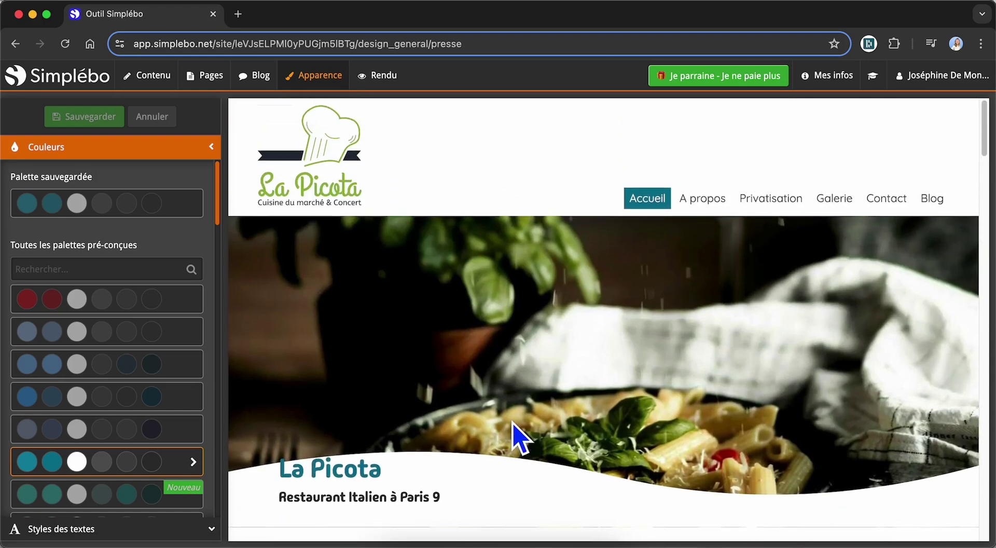
Open the main menu's text style settings and browse the available fonts without changing Quicksand.
left_click(104, 528)
left_click(124, 174)
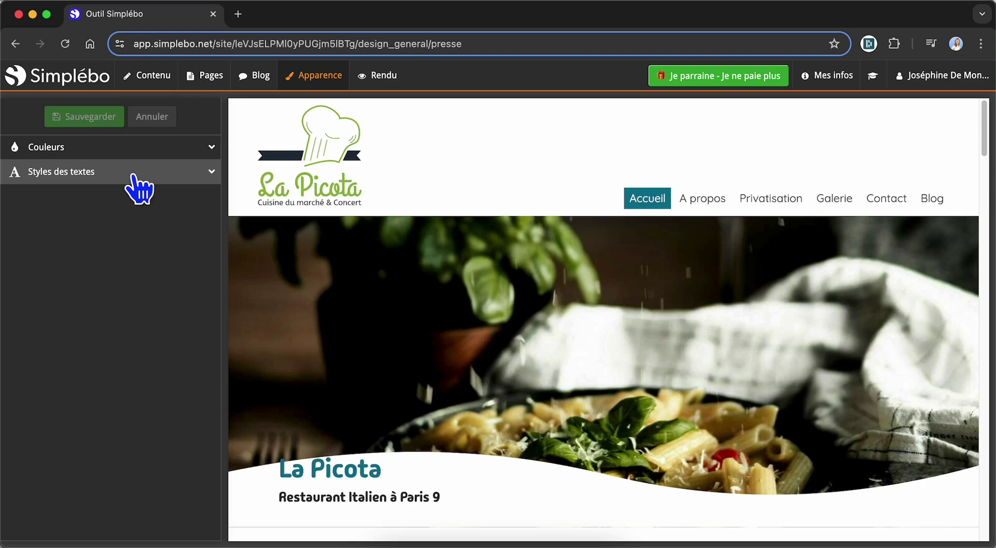
left_click(134, 174)
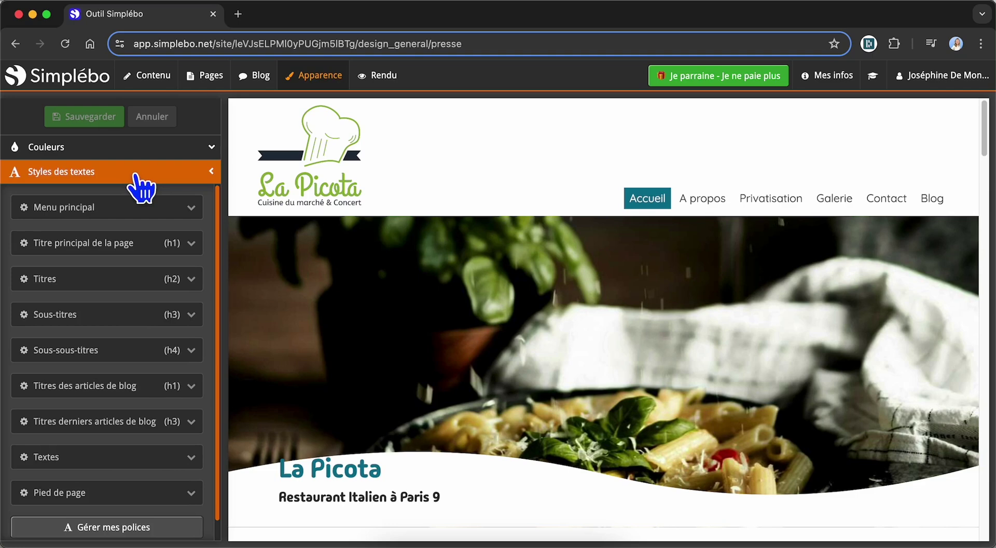
left_click(124, 211)
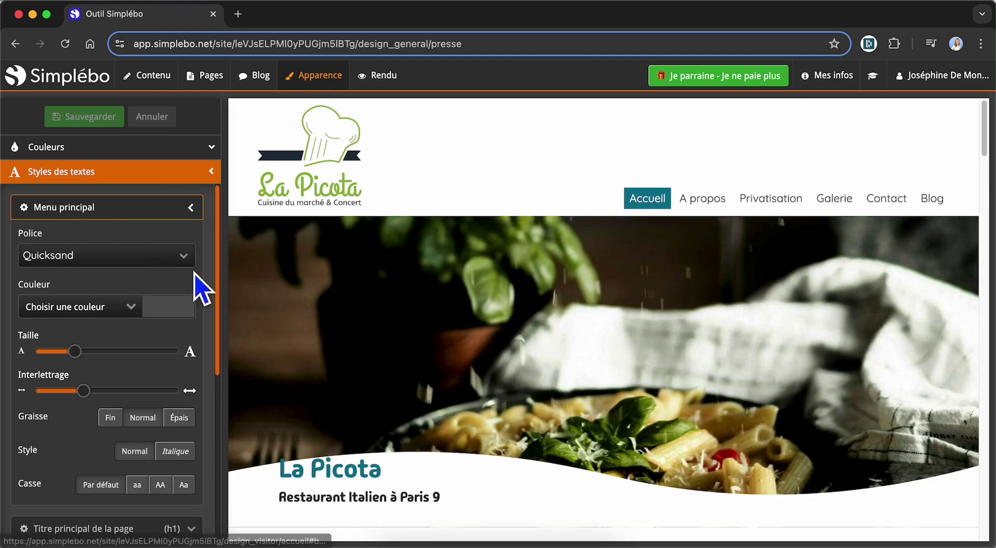
left_click(139, 257)
scroll(133, 348, "down", 10)
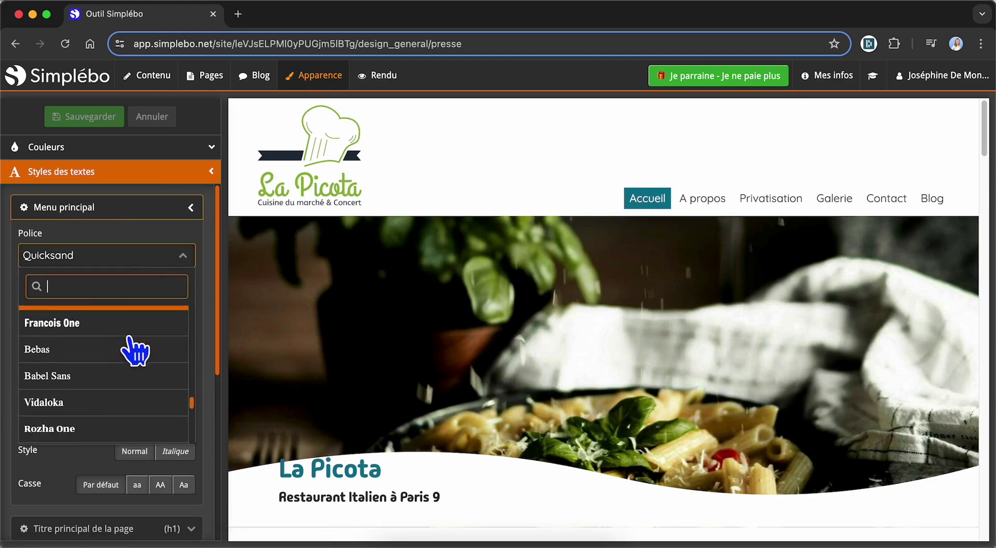
scroll(134, 349, "down", 5)
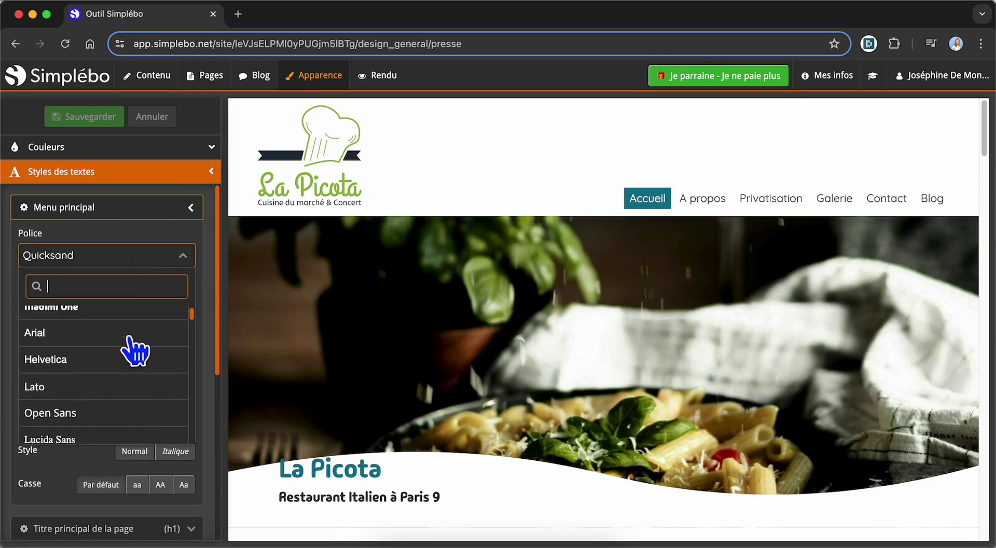
left_click(145, 264)
Set the main menu's text color to dark crimson and close its style settings.
left_click(129, 310)
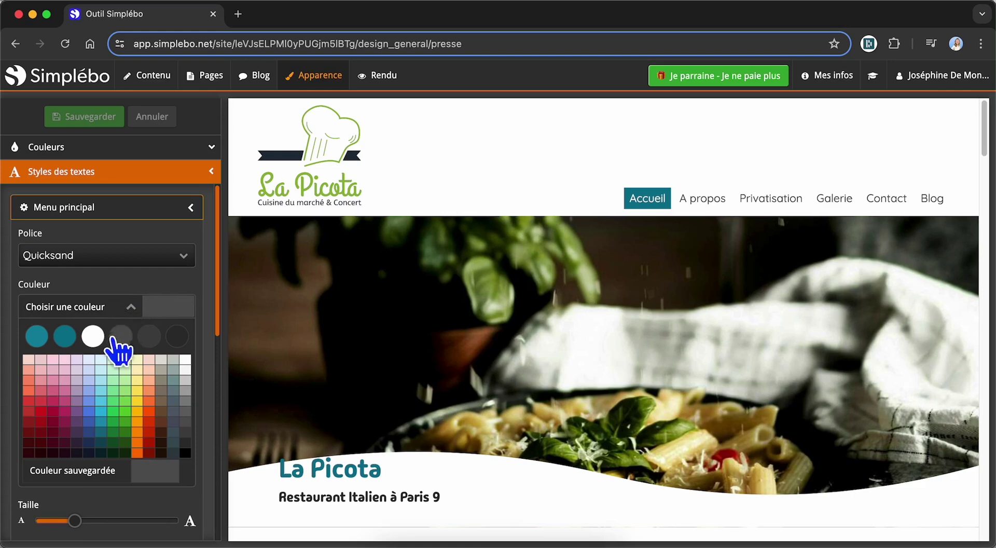
left_click(53, 411)
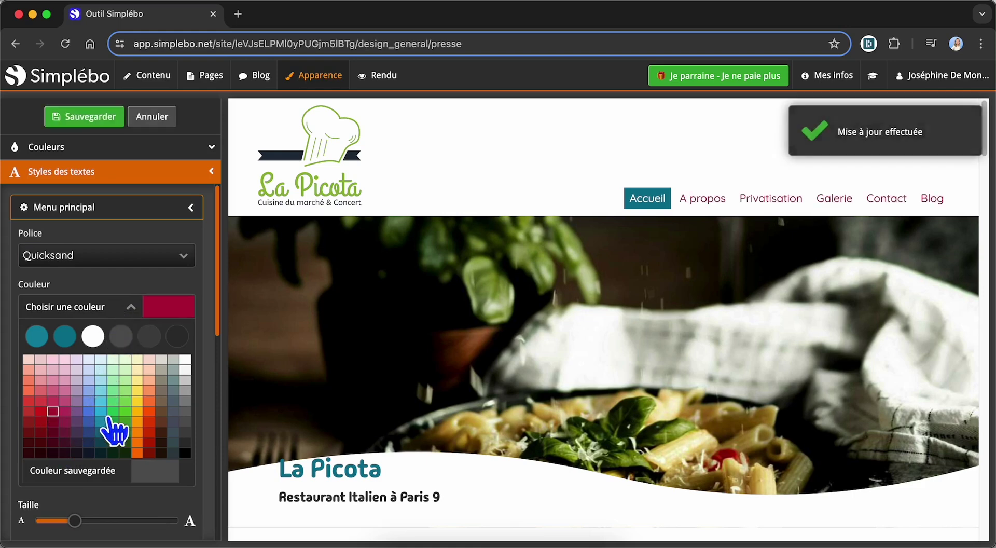
left_click(130, 303)
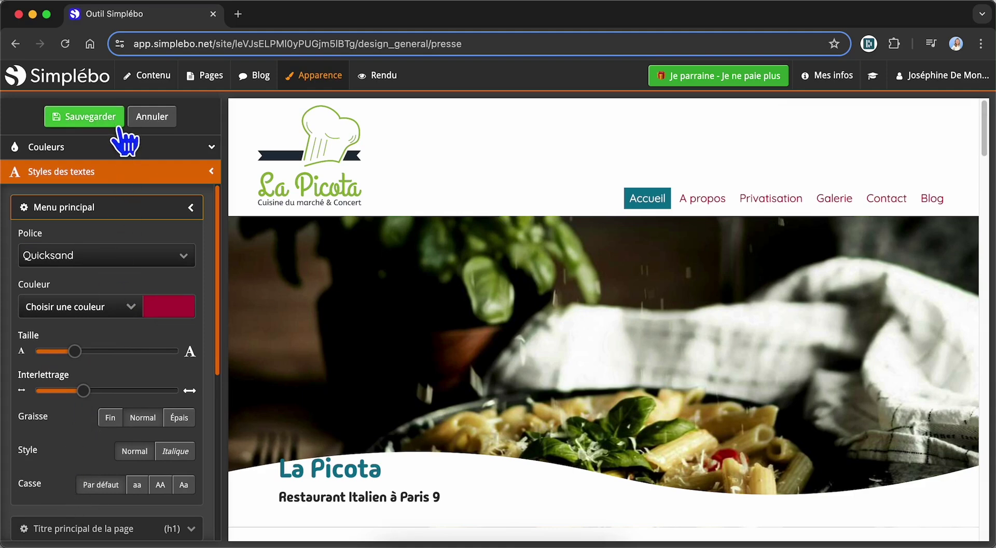
left_click(120, 208)
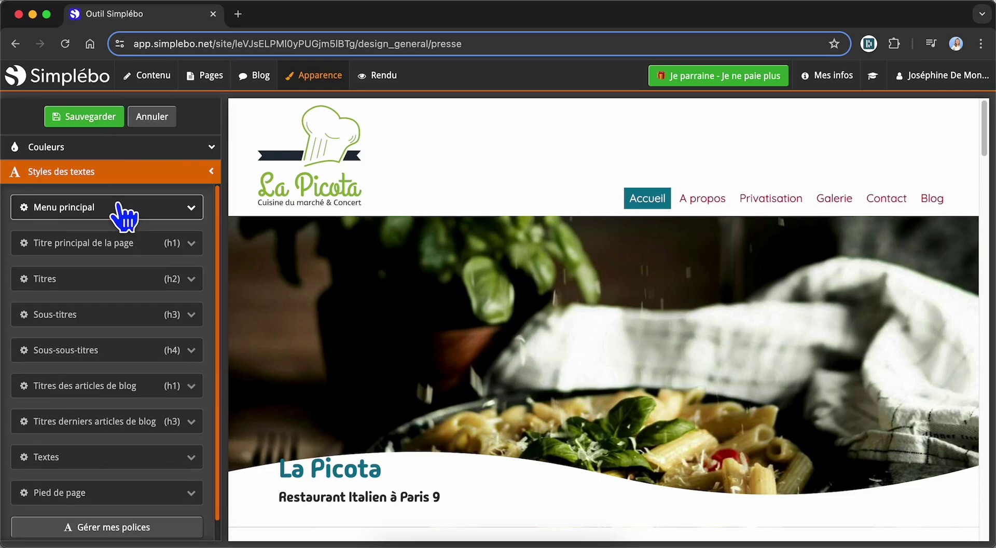
Change the font of the h2 titles to Heebo, using the home page's Questions fréquentes heading as preview.
scroll(322, 409, "down", 8)
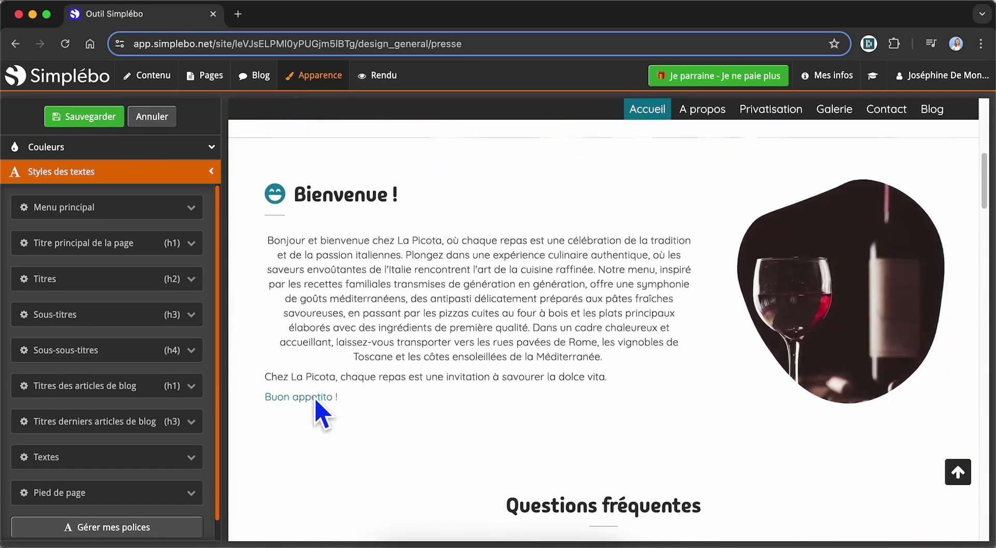
scroll(315, 402, "down", 5)
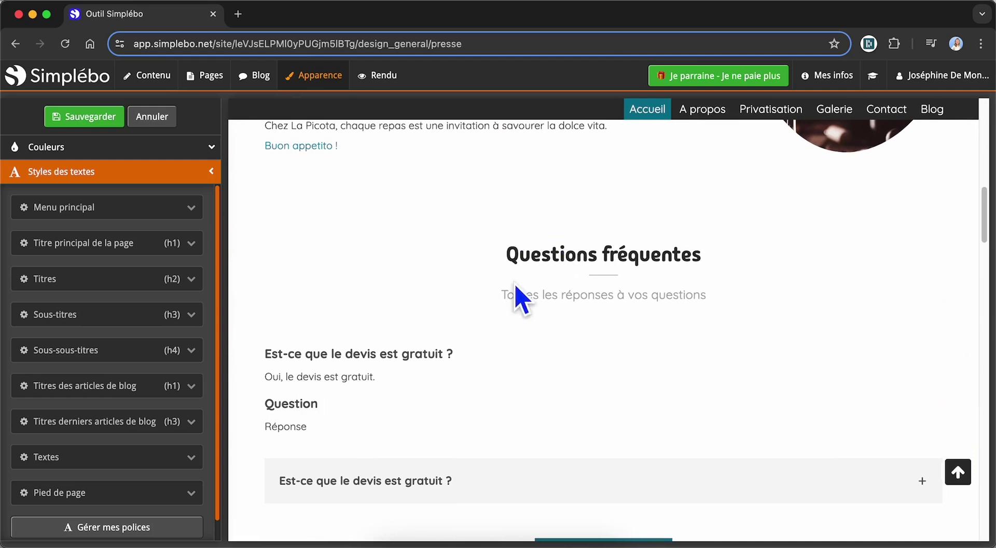
left_click(60, 278)
left_click(91, 327)
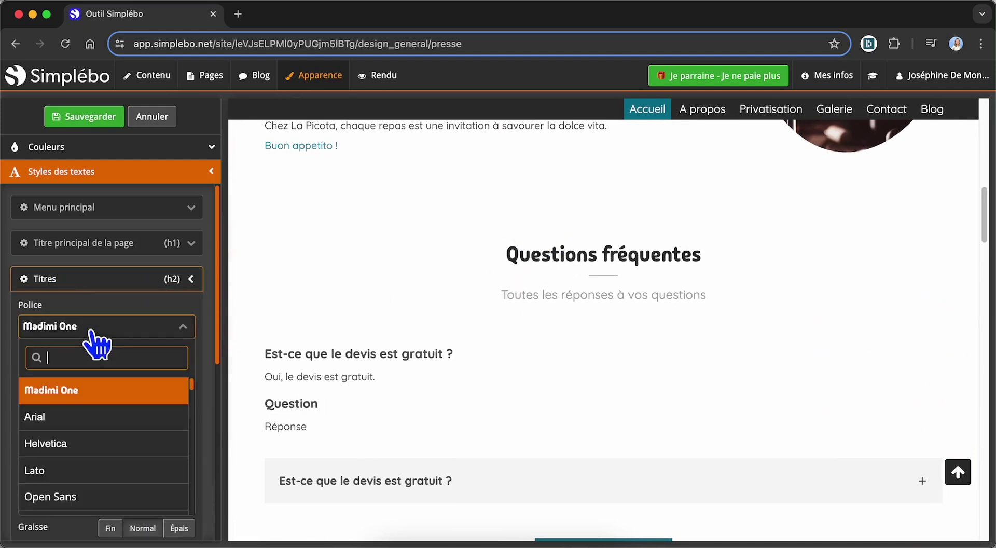
scroll(85, 456, "down", 5)
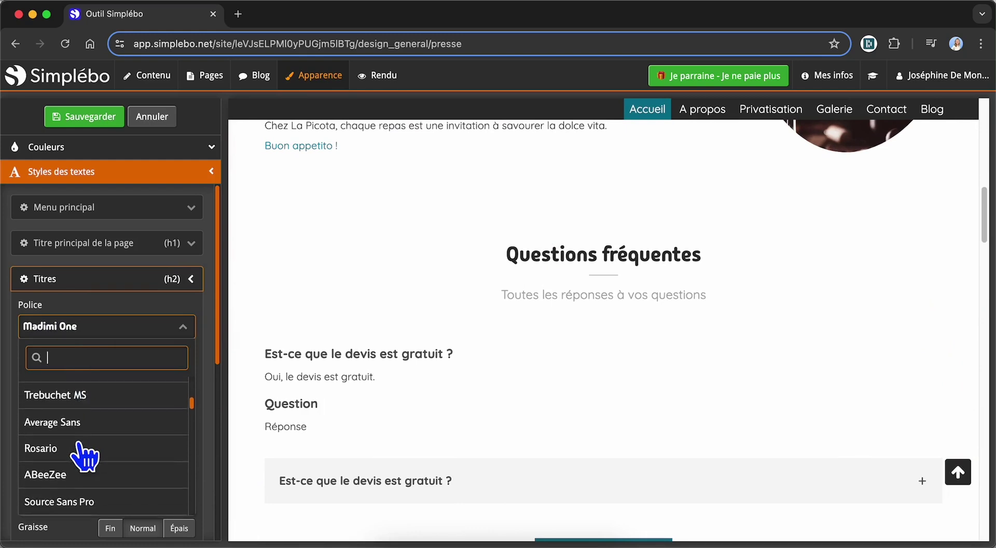
left_click(83, 470)
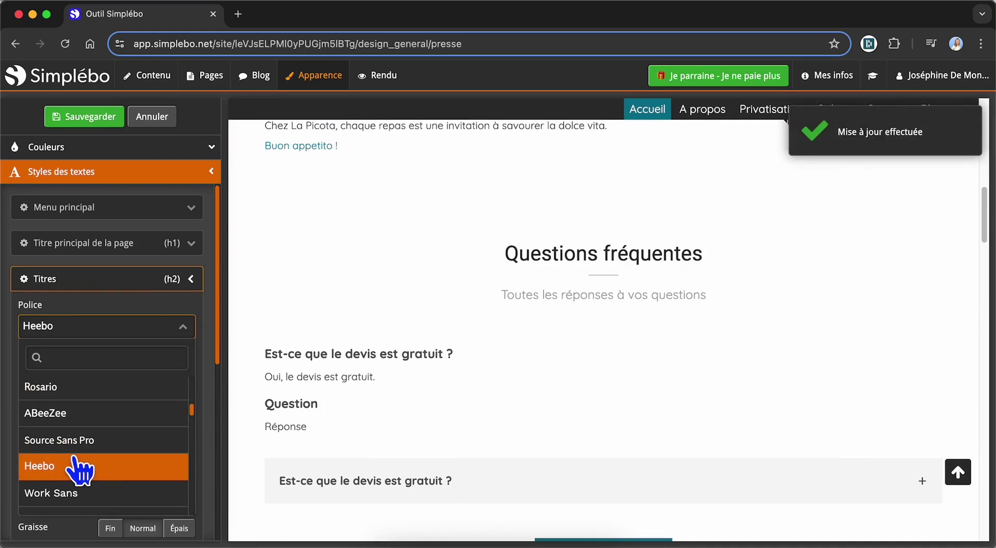
scroll(78, 467, "down", 1)
left_click(124, 332)
Color the h2 titles with the palette's first turquoise, check the headings down the home page, and save the styles.
left_click(117, 380)
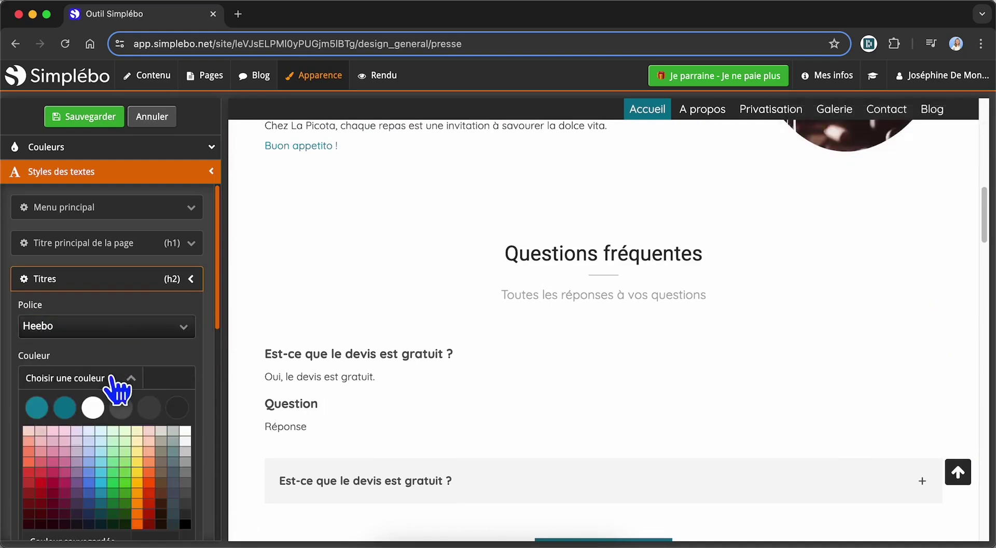
left_click(36, 408)
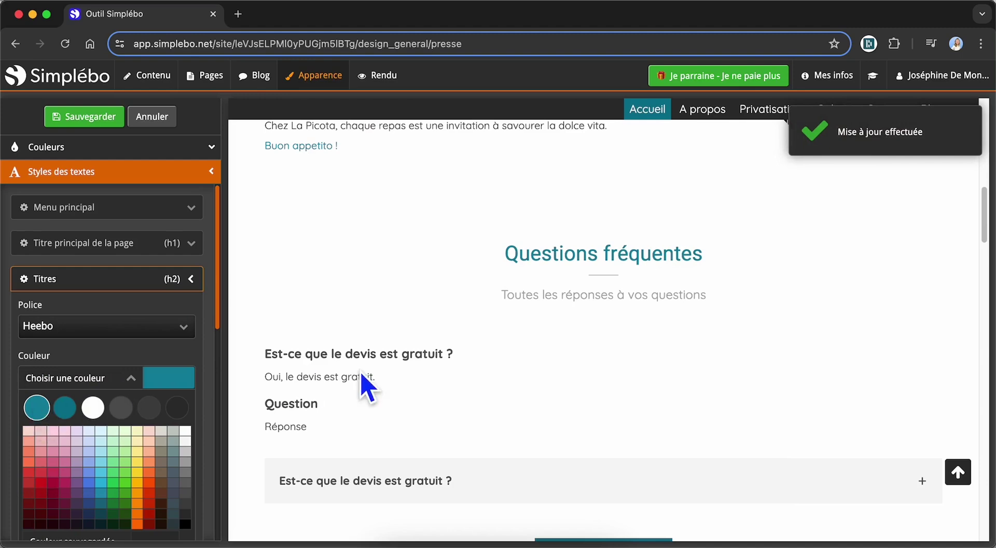
scroll(410, 404, "down", 2)
scroll(419, 409, "down", 15)
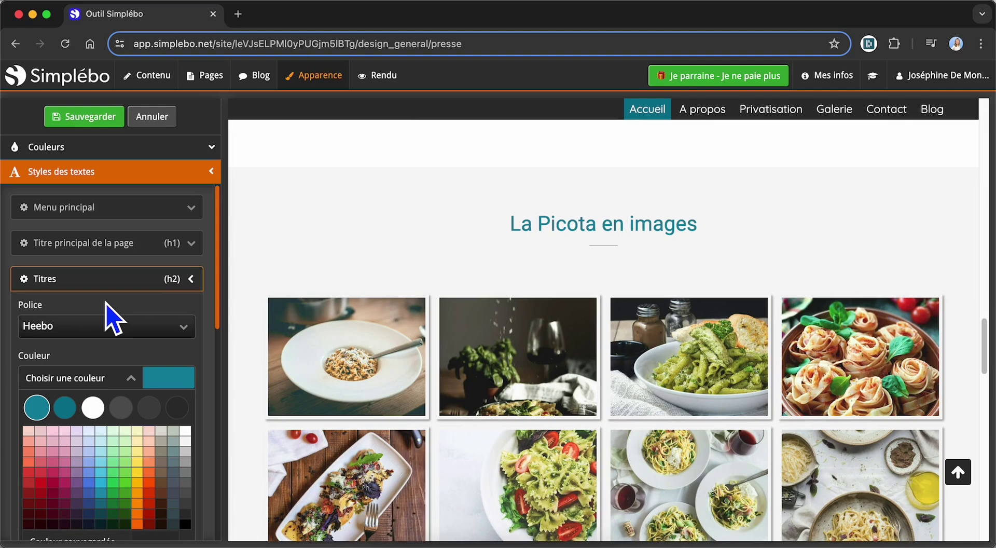
left_click(101, 120)
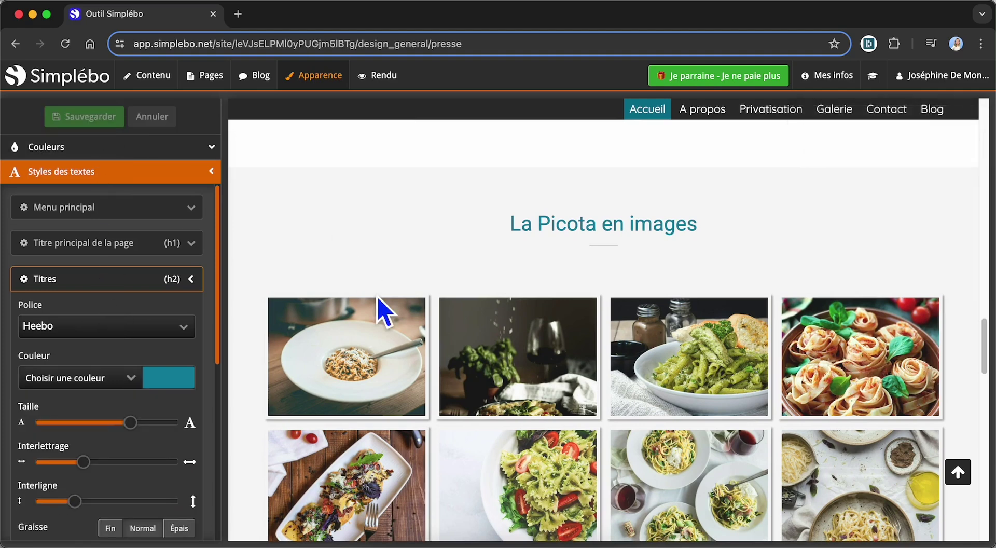
Preview the Presse page in the mobile rendering and open its navigation menu.
left_click(387, 76)
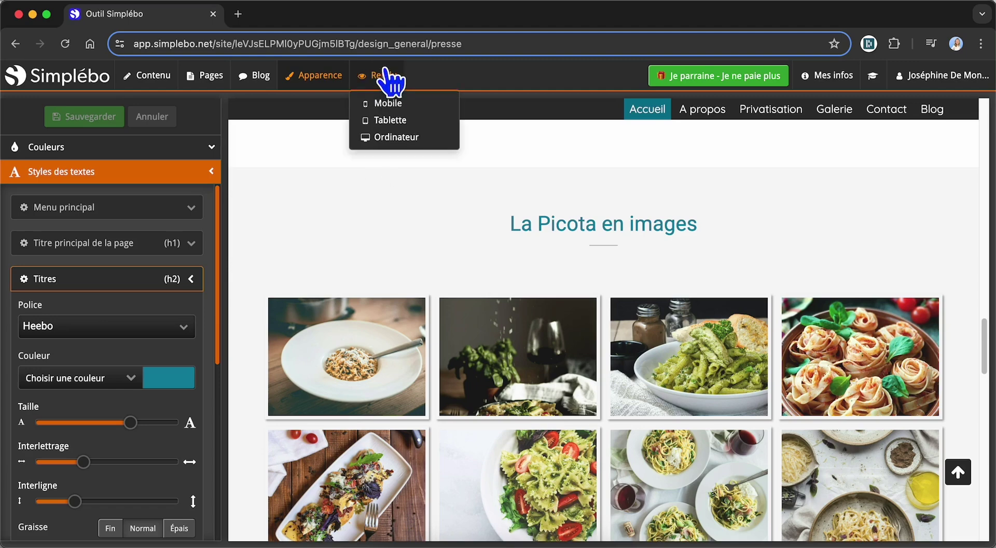
left_click(390, 104)
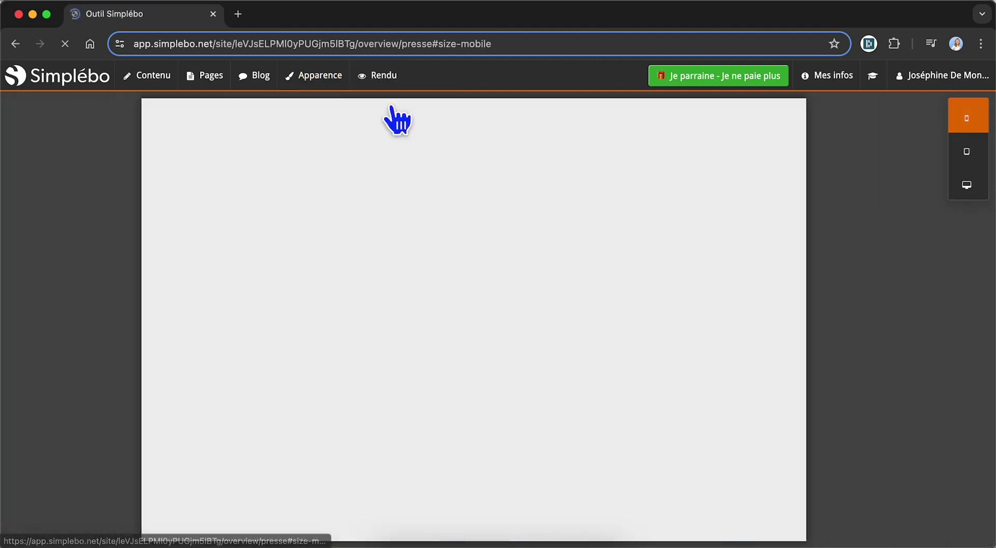
scroll(474, 329, "down", 6)
scroll(466, 330, "down", 8)
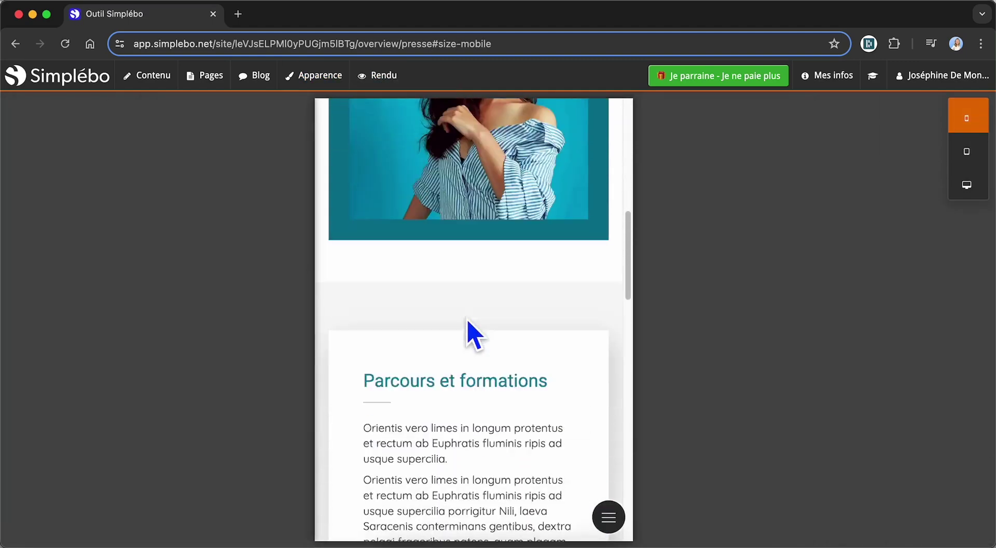
left_click(611, 517)
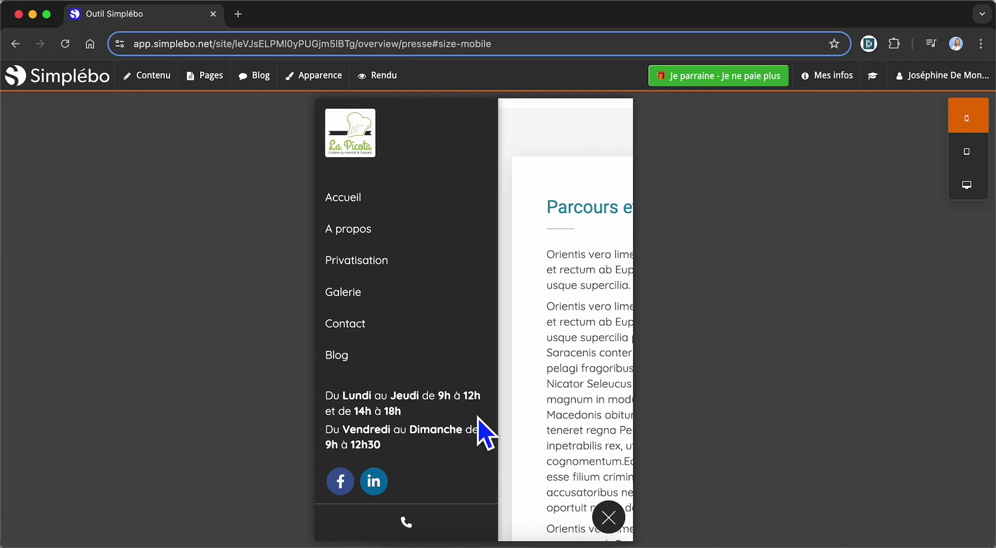
Switch to the tablet rendering and review the Presse and Accueil pages in it.
left_click(967, 153)
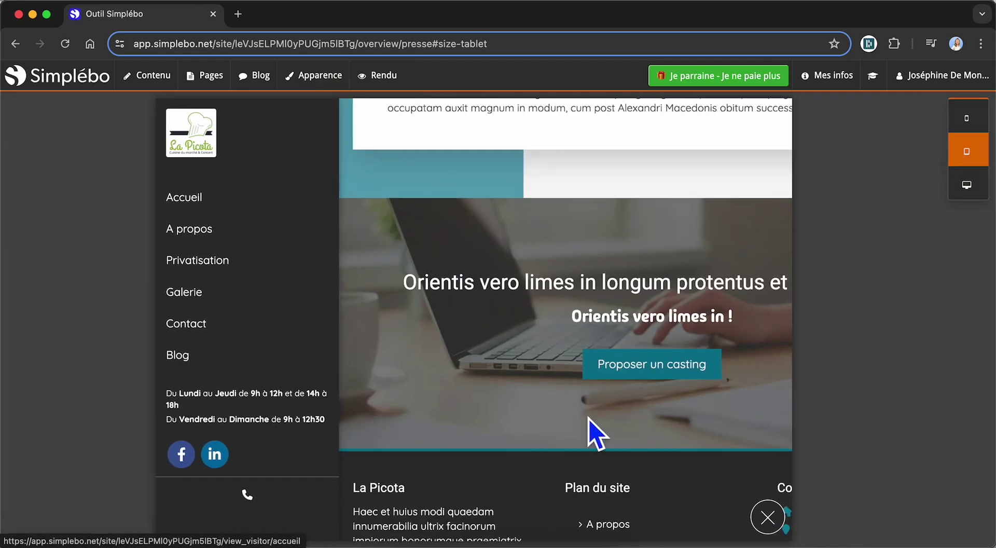
scroll(596, 429, "up", 10)
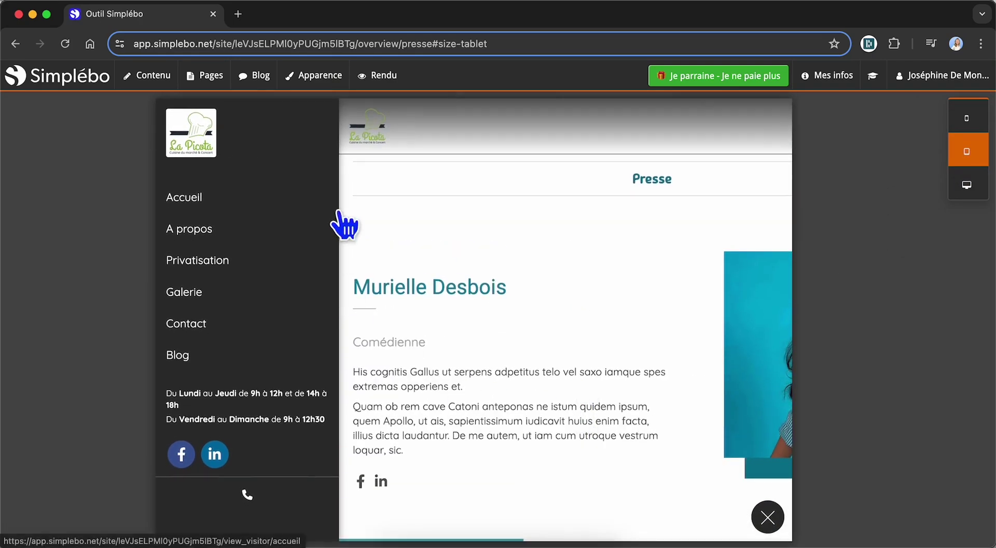
left_click(233, 198)
scroll(337, 335, "down", 10)
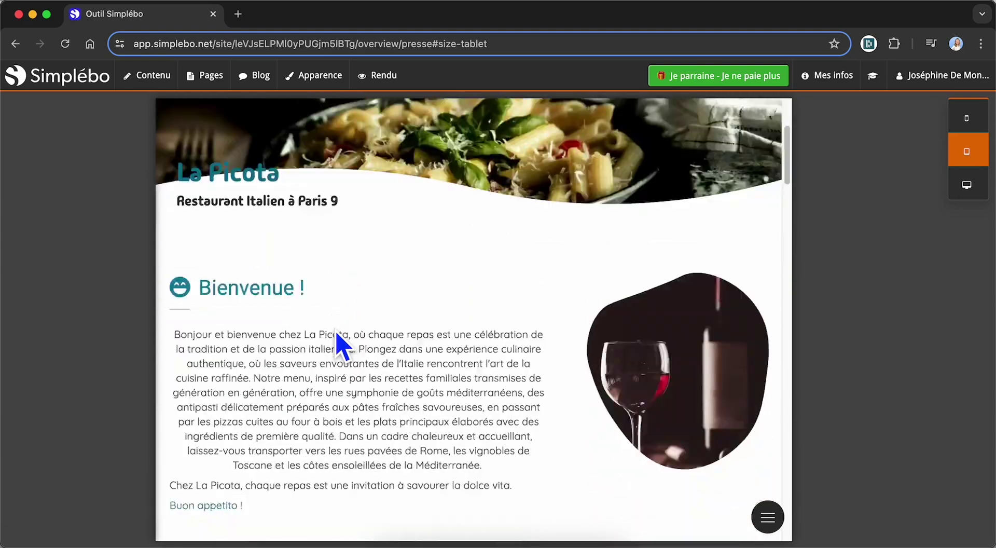
scroll(337, 336, "up", 4)
scroll(342, 347, "up", 10)
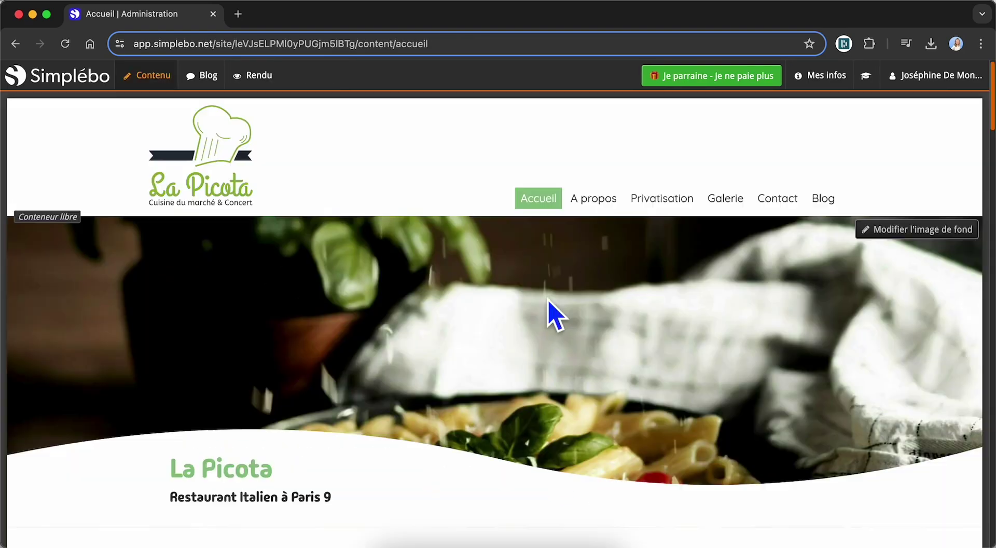
Review the organisation's contact details and set the start of the Monday-to-Thursday morning opening hours to 09:30.
left_click(825, 76)
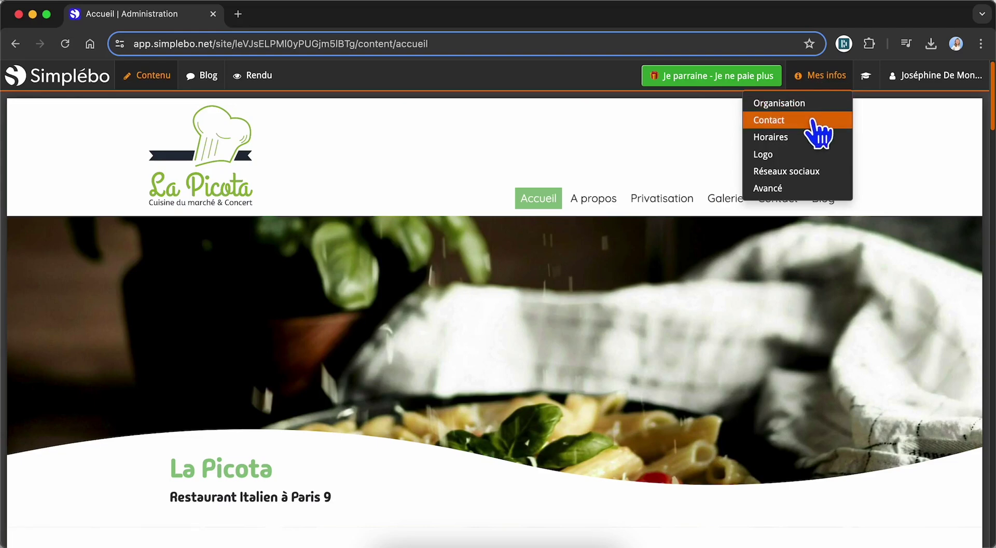
left_click(818, 134)
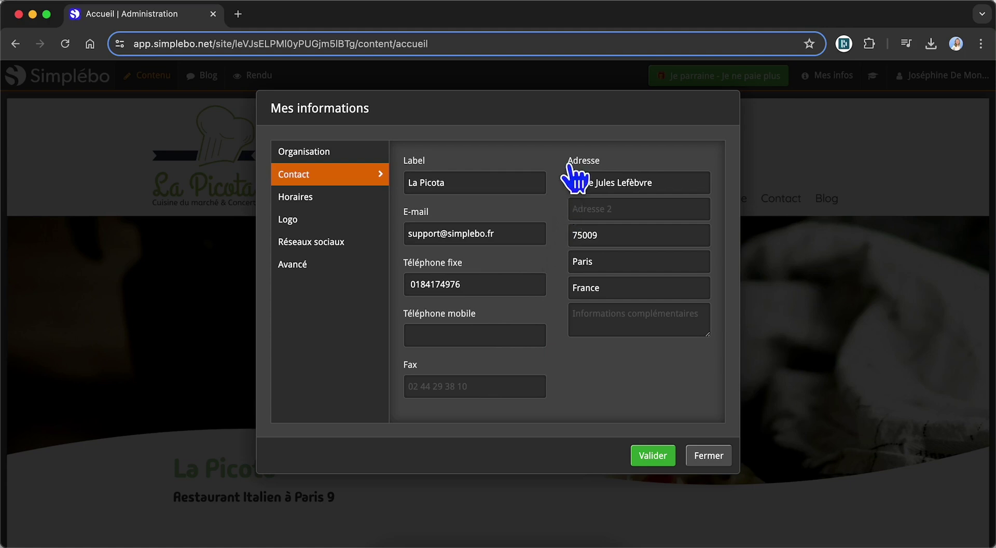
left_click(354, 198)
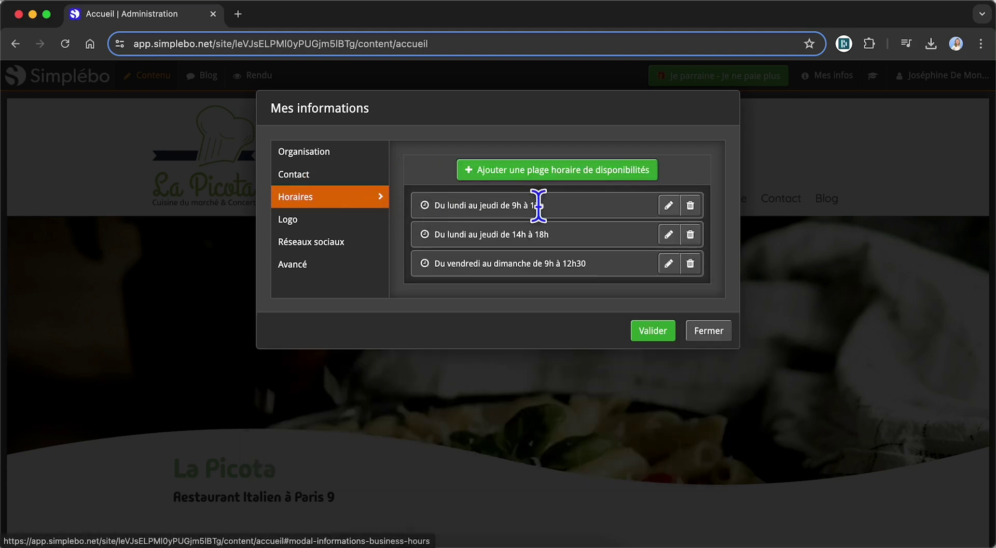
left_click(669, 206)
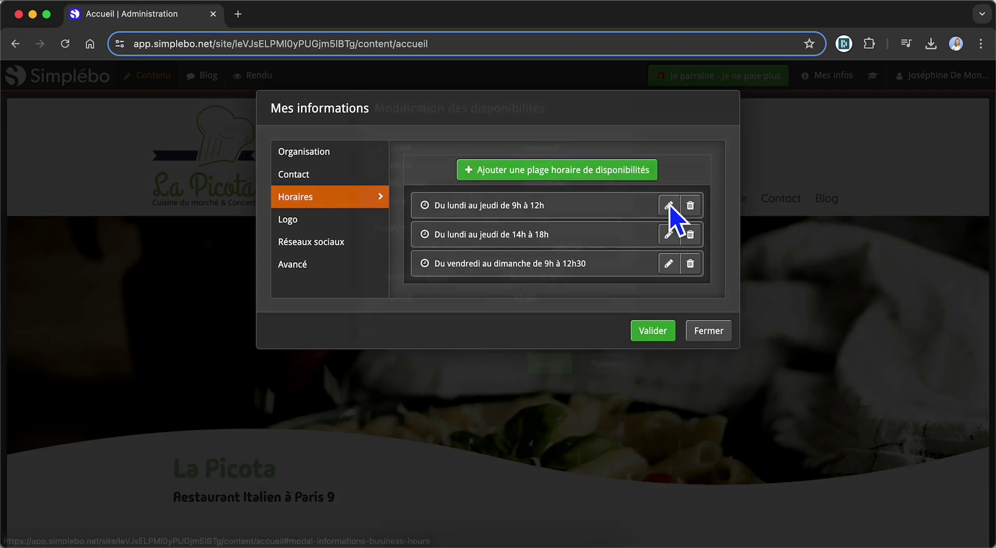
left_click(445, 297)
scroll(435, 363, "down", 2)
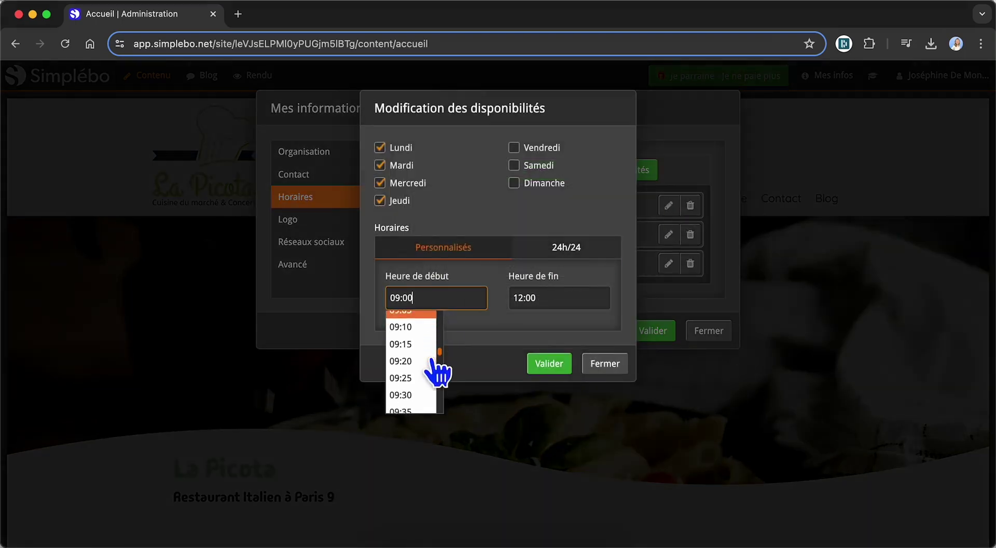
left_click(429, 382)
left_click(550, 364)
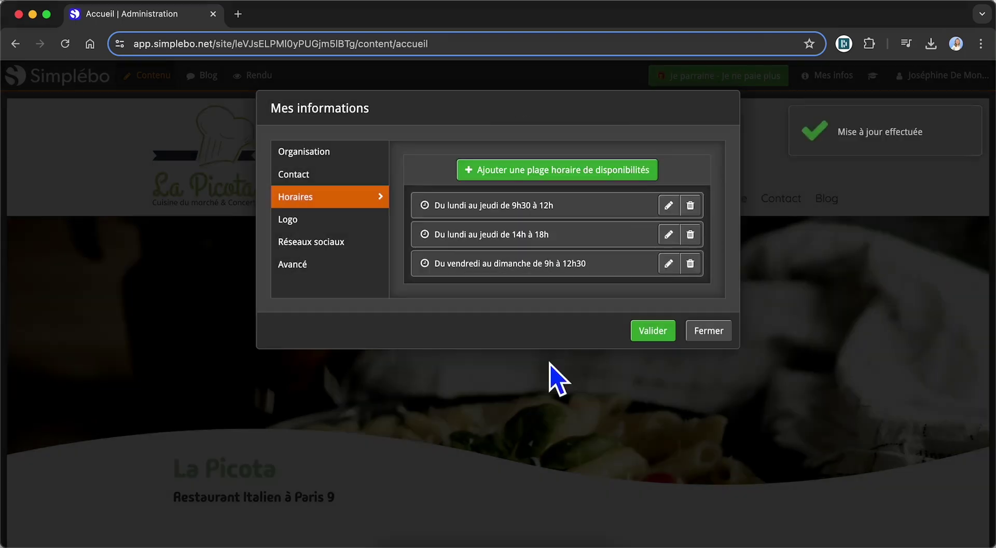
Add an availability slot for Vendredi, Samedi and Dimanche from 14:00 to 20:00.
left_click(561, 175)
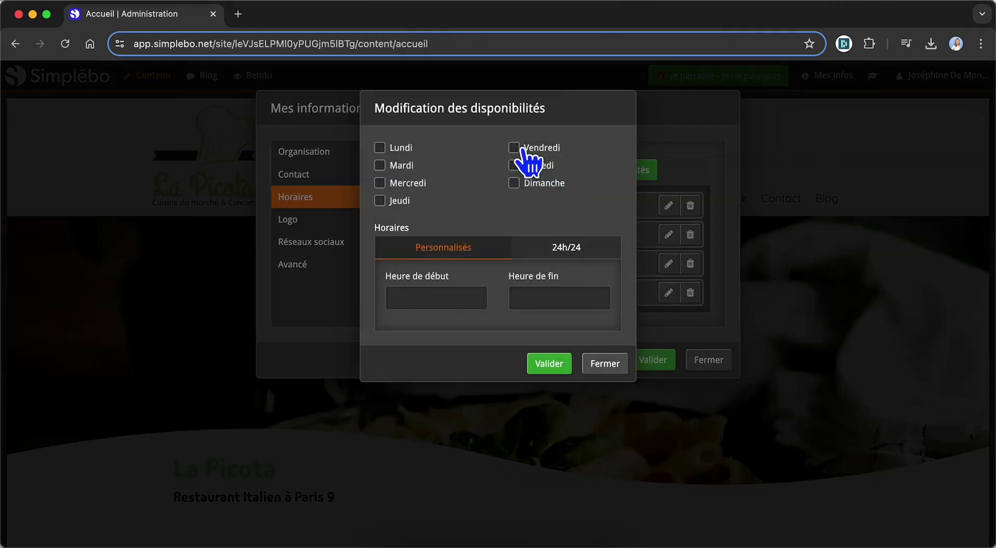
left_click(514, 147)
left_click(523, 166)
left_click(524, 184)
left_click(446, 298)
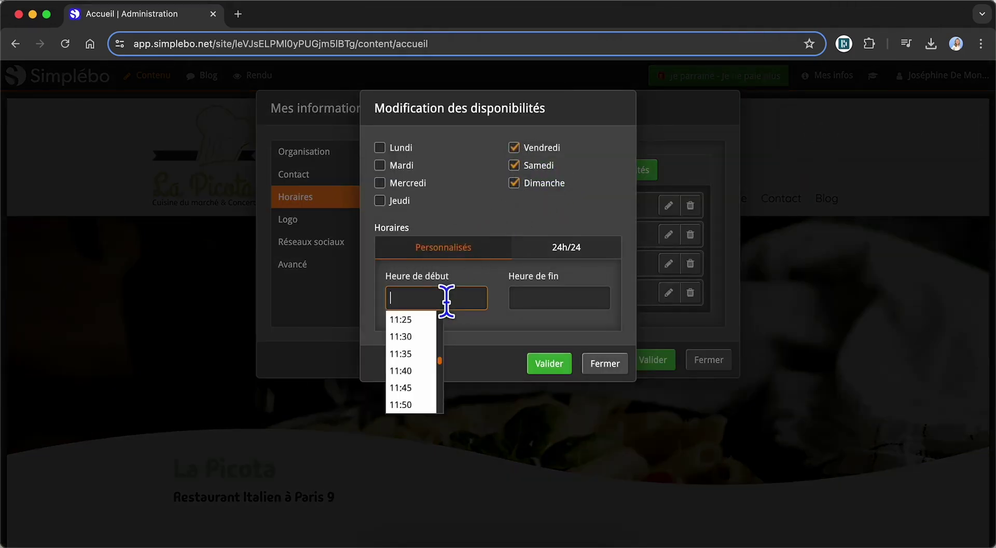
type("14")
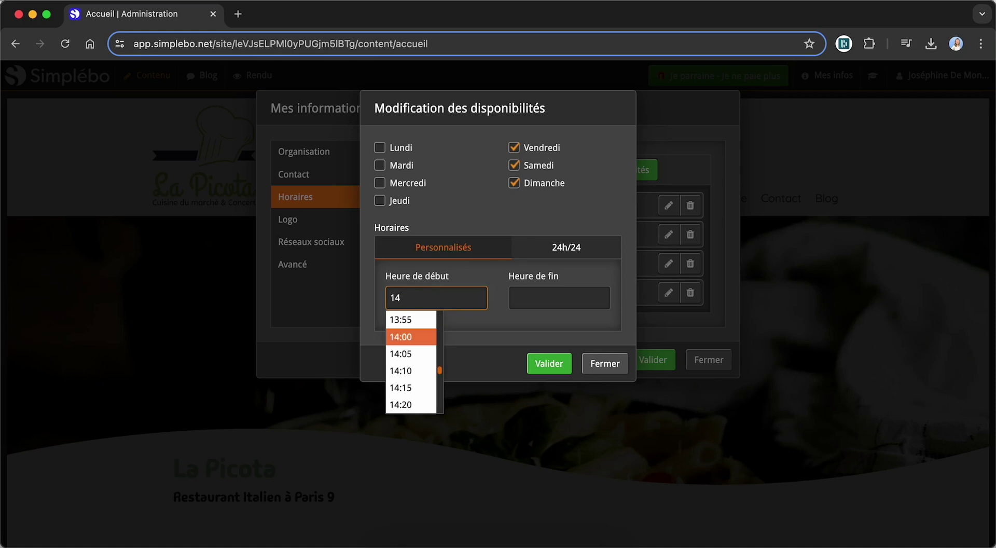
left_click(418, 338)
left_click(555, 297)
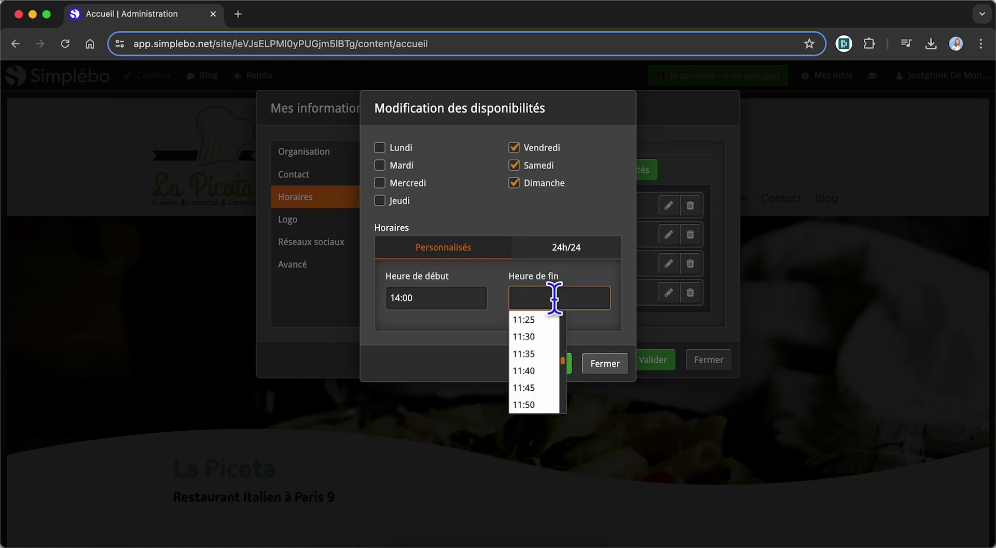
type("20")
left_click(545, 338)
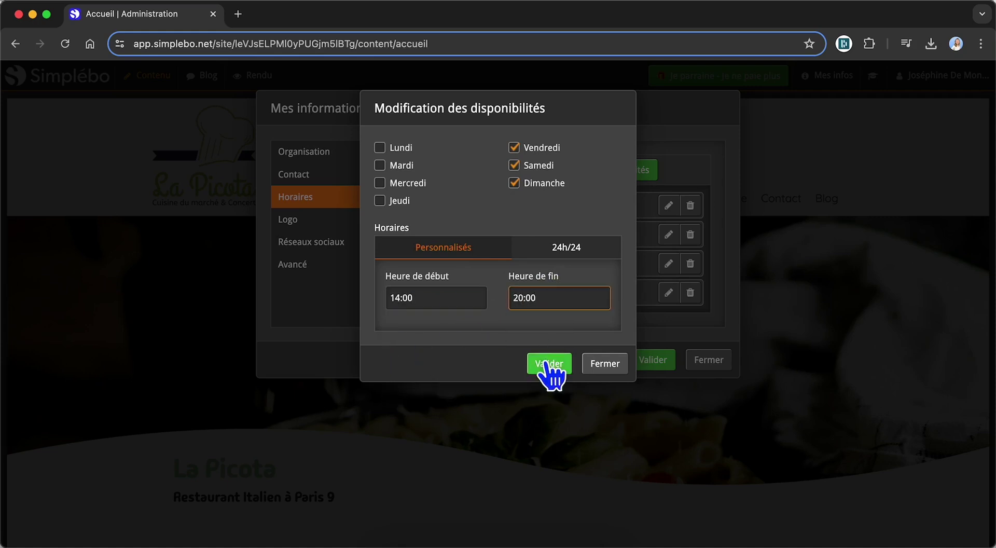
left_click(549, 364)
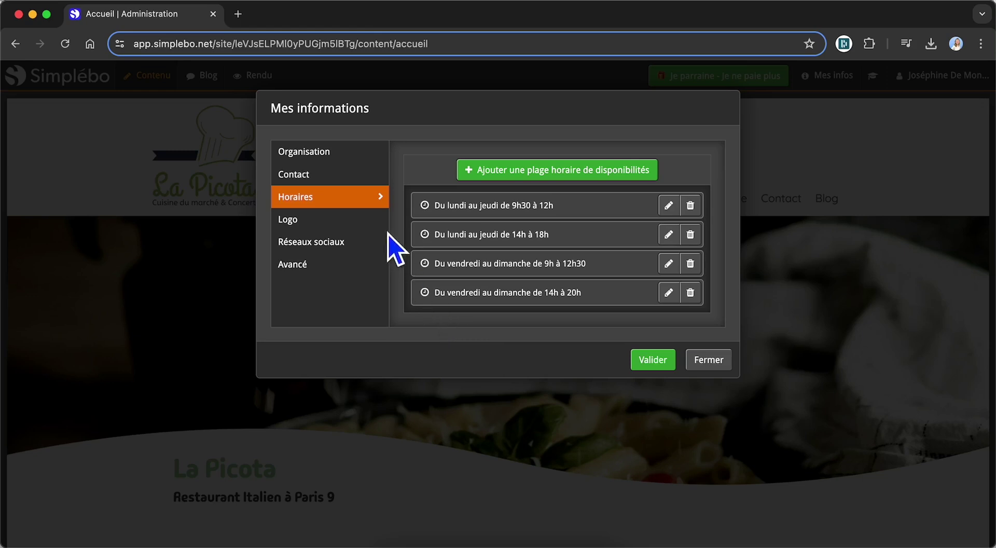
Review the logo, the Personnel, Professionnel and Image social networks and the advanced registration fields, and validate the information.
left_click(381, 220)
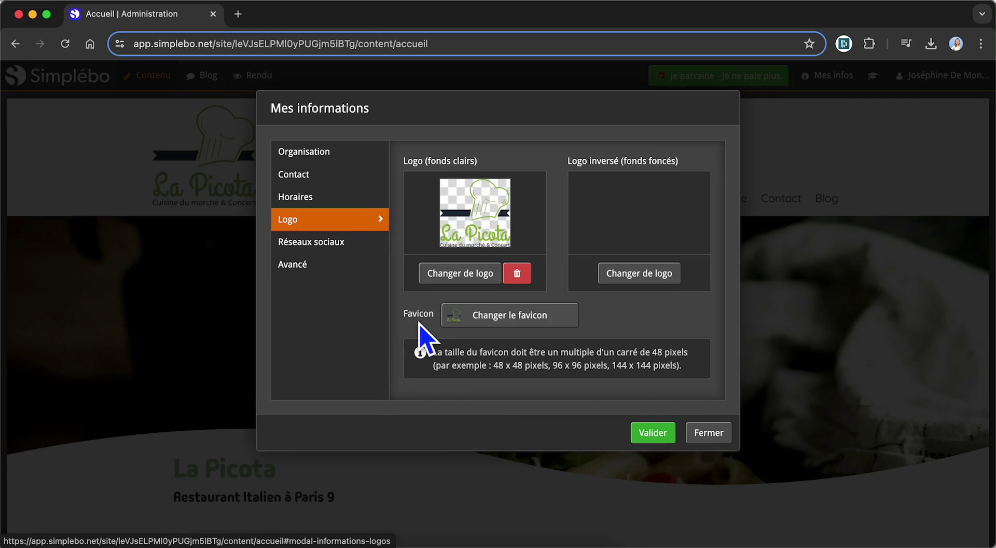
left_click(361, 257)
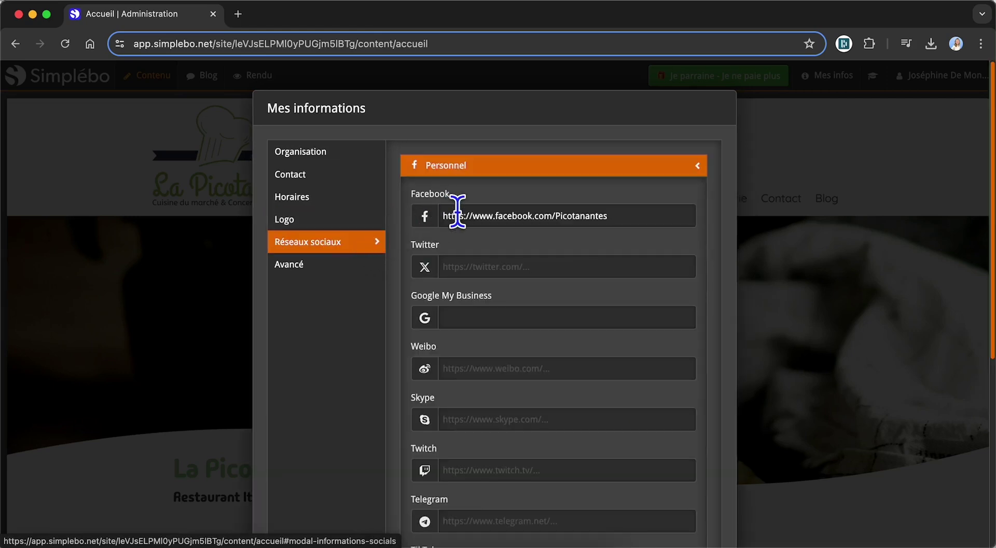
left_click_drag(473, 216, 455, 216)
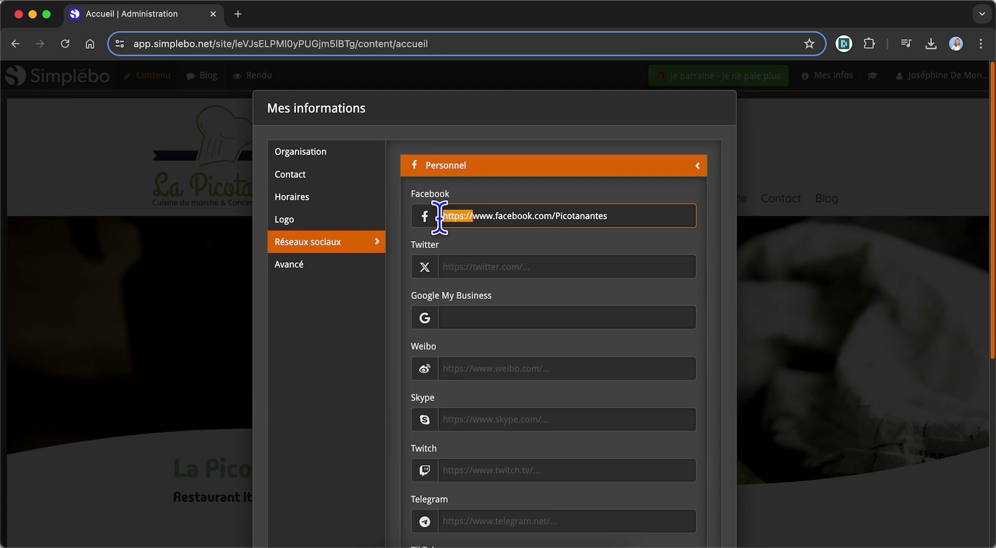
left_click(401, 218)
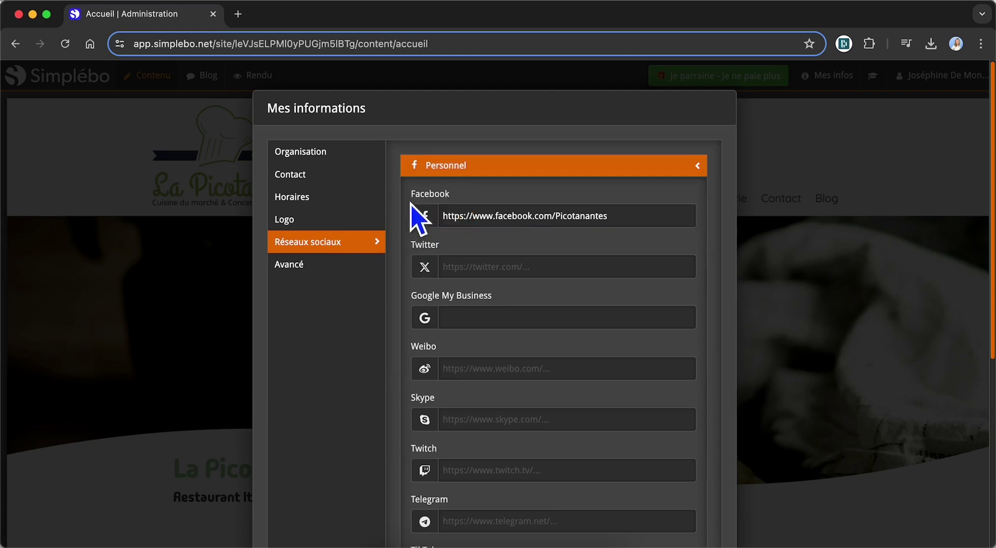
left_click(444, 170)
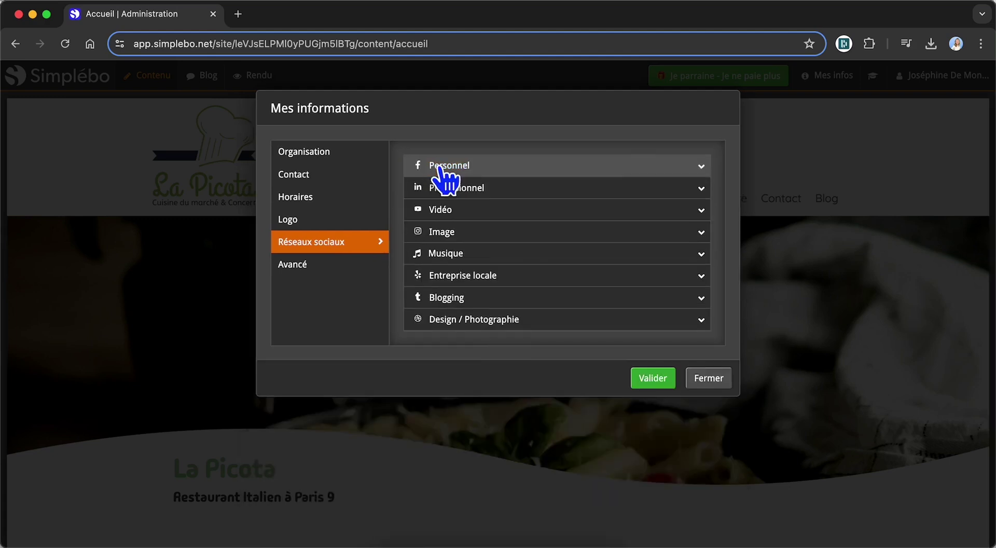
left_click(502, 191)
left_click(498, 192)
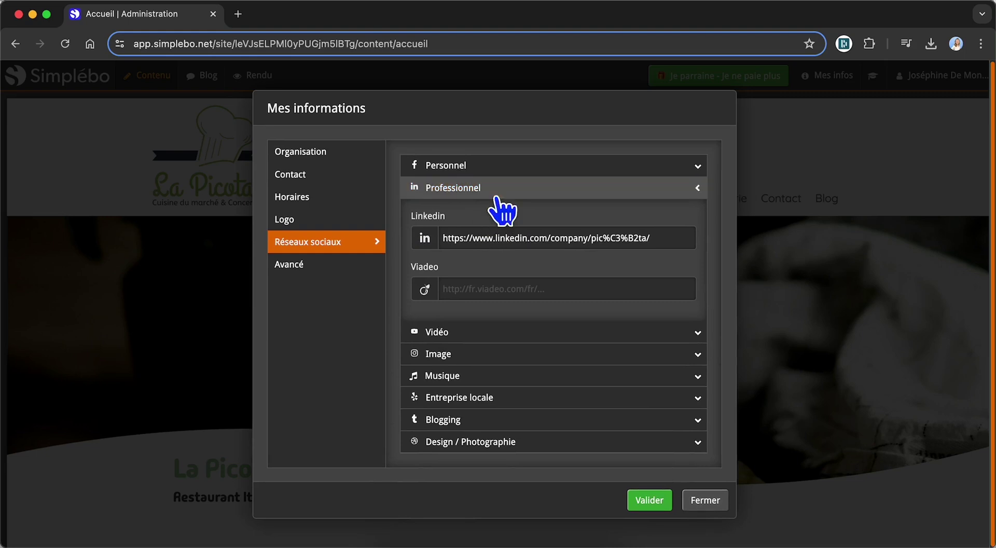
left_click(482, 233)
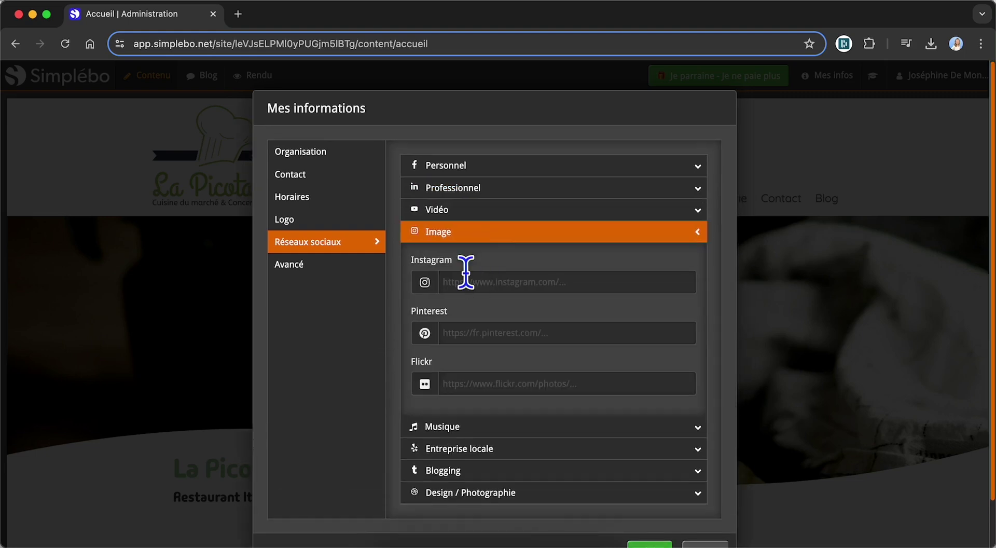
left_click(457, 232)
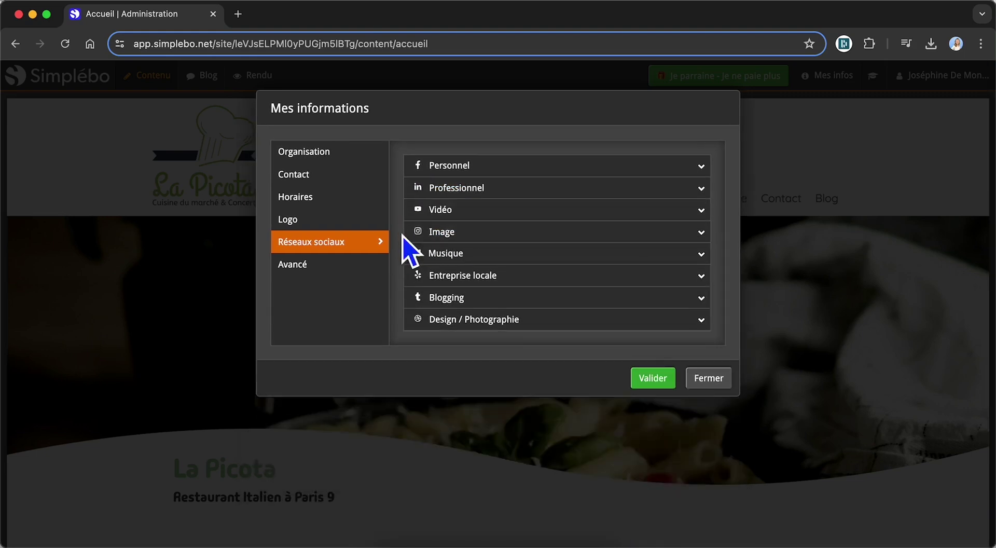
left_click(369, 263)
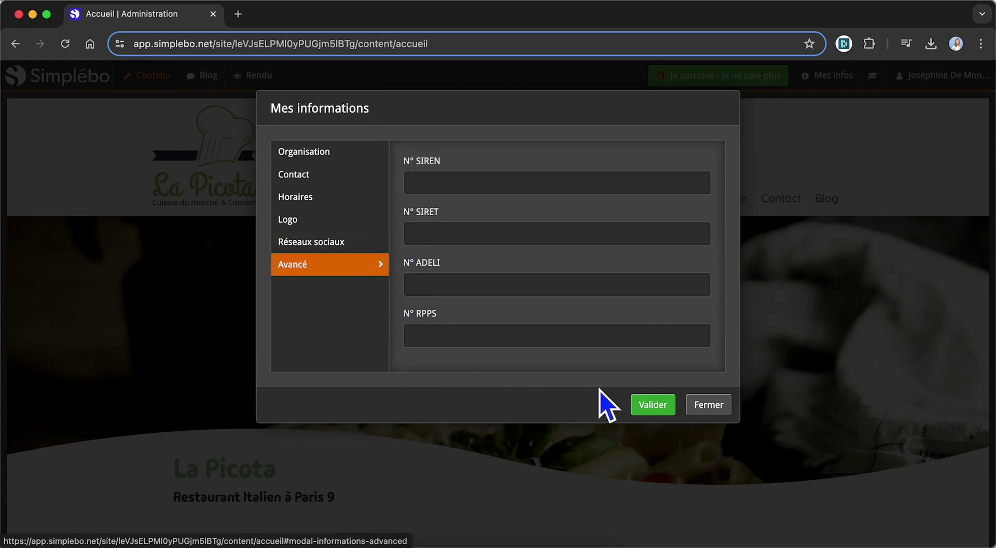
left_click(652, 405)
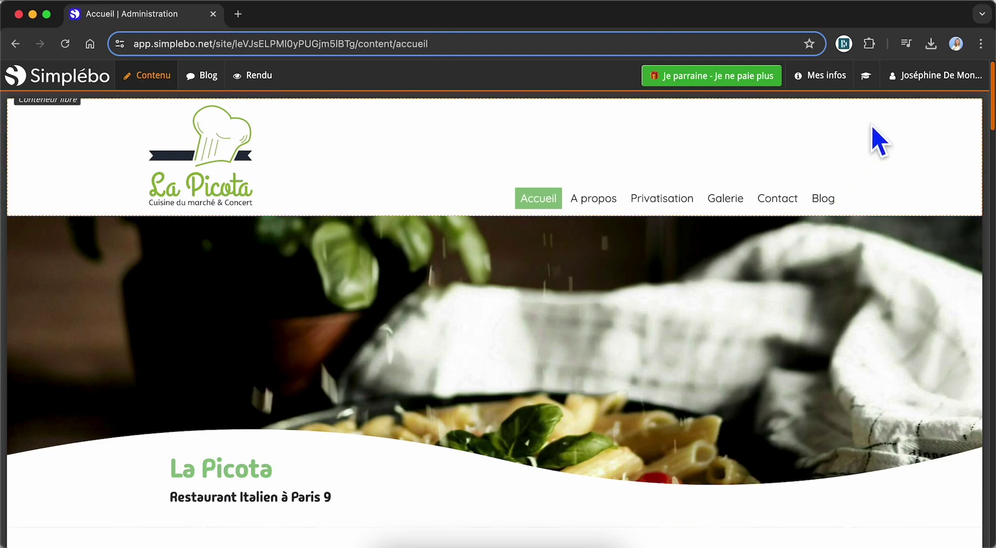
Open the account menu and review the A propos page's sections down to the footer and back up to its first section.
left_click(907, 83)
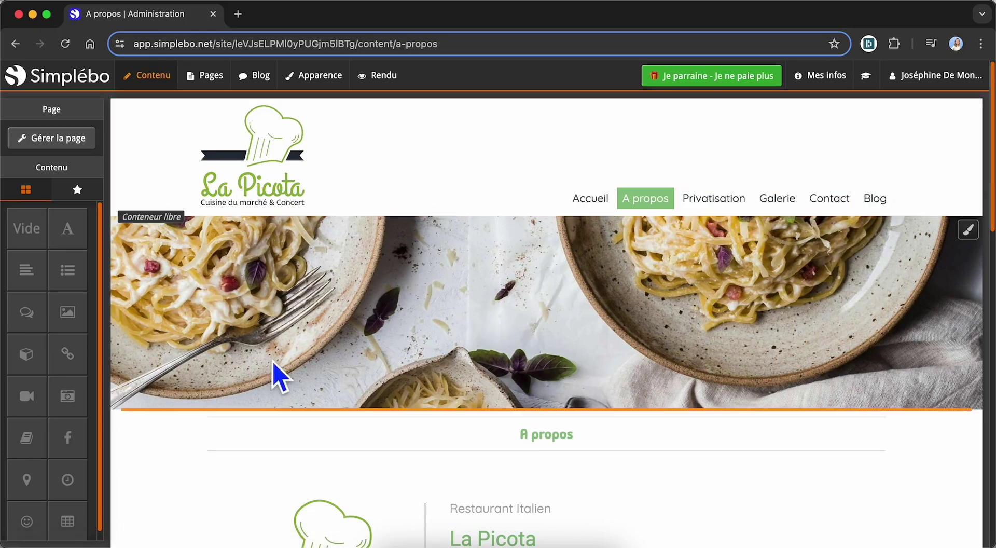
scroll(170, 481, "down", 3)
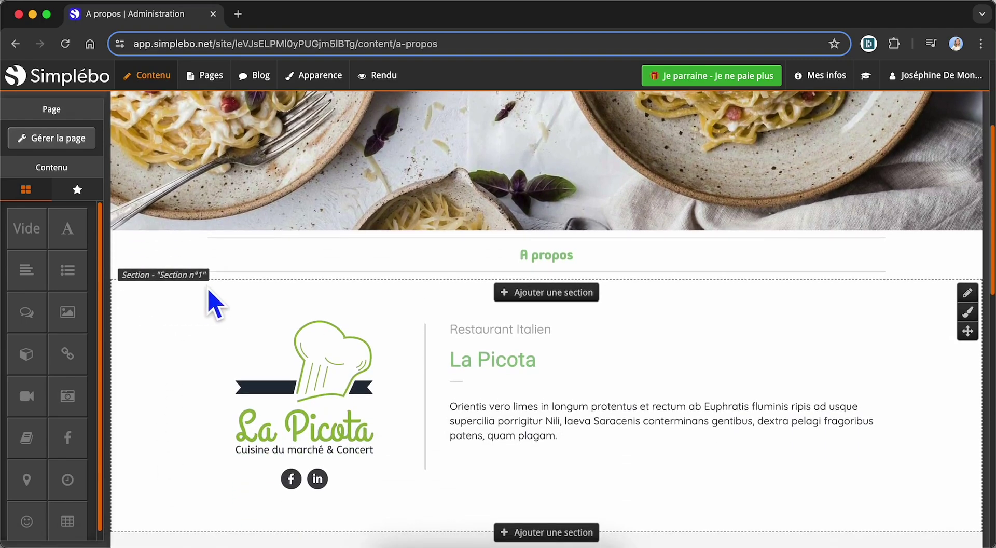
scroll(178, 429, "down", 4)
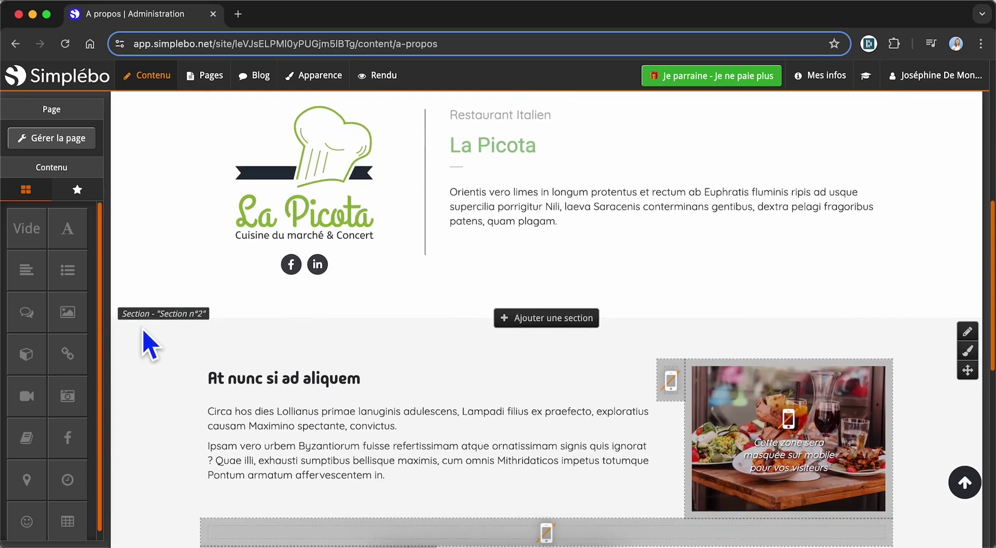
scroll(151, 481, "down", 6)
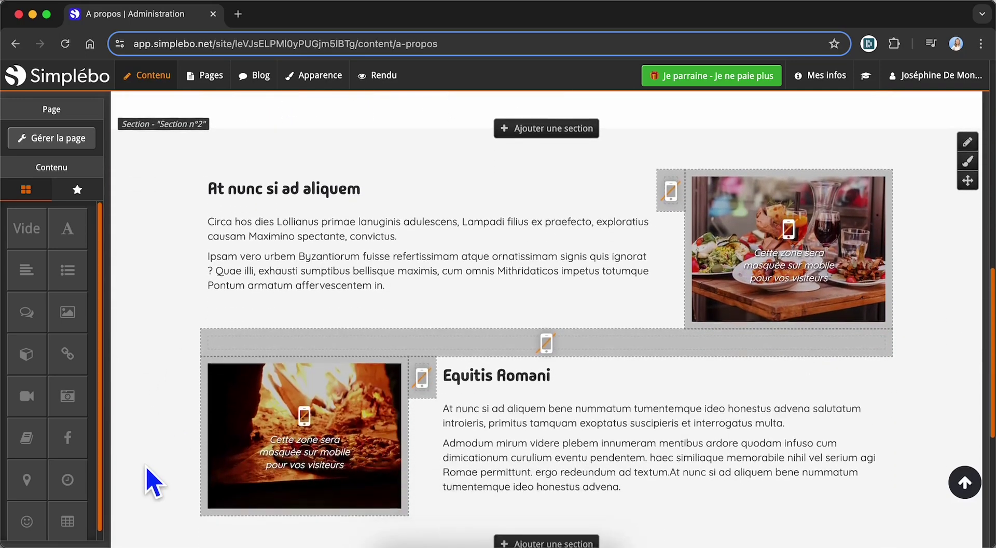
scroll(153, 471, "down", 2)
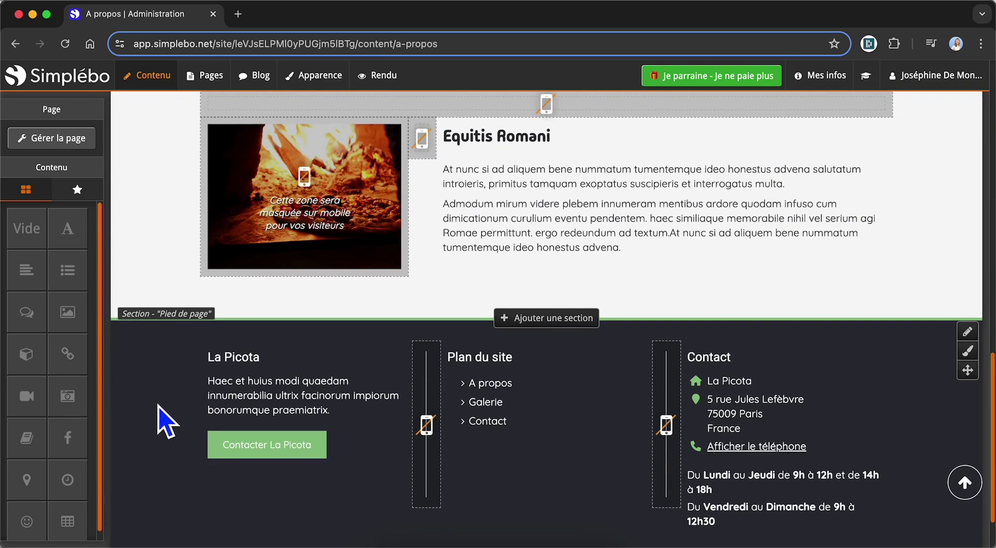
scroll(165, 421, "up", 10)
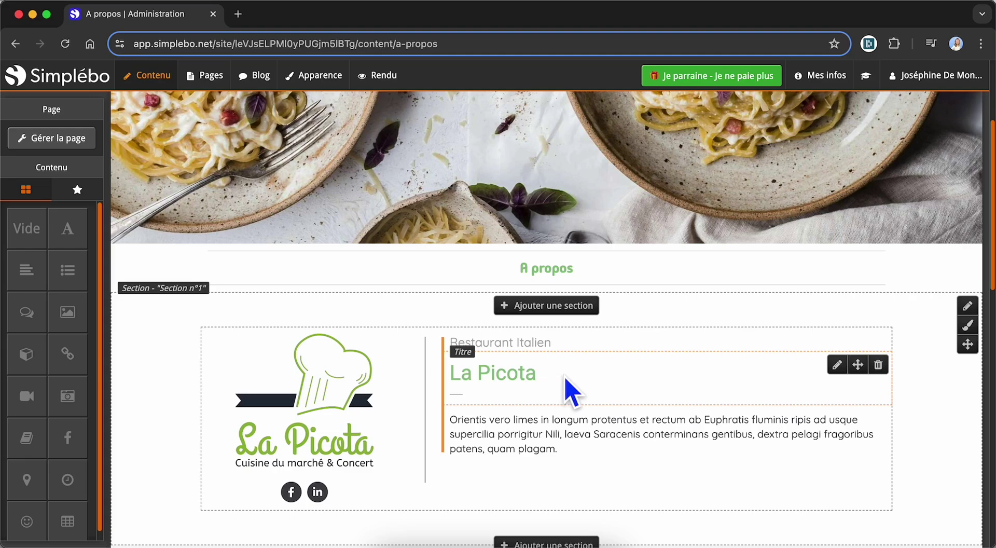
Edit the La Picota title in the A propos page's first section, choosing type Titre <h2> and the text "La Picota - Restaurant".
left_click(836, 365)
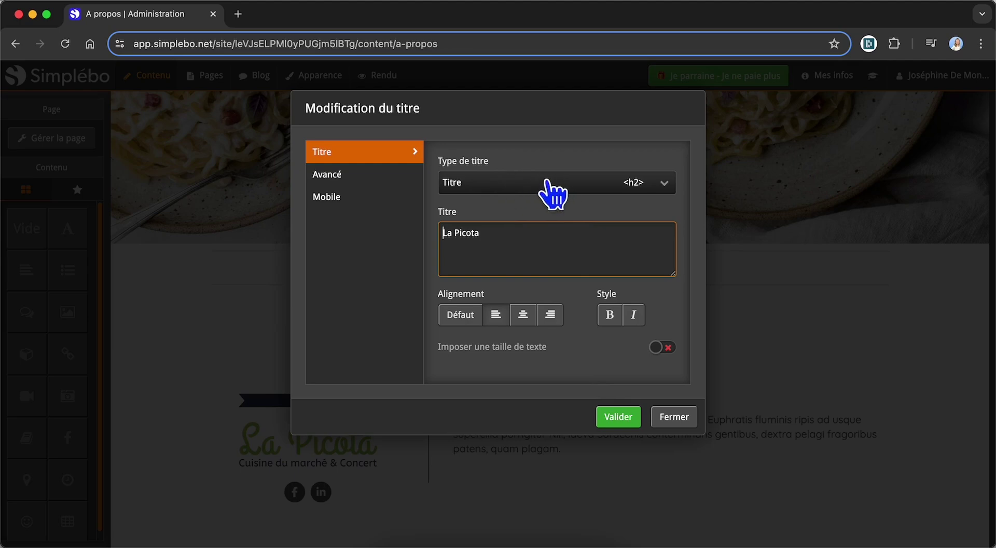
left_click(487, 185)
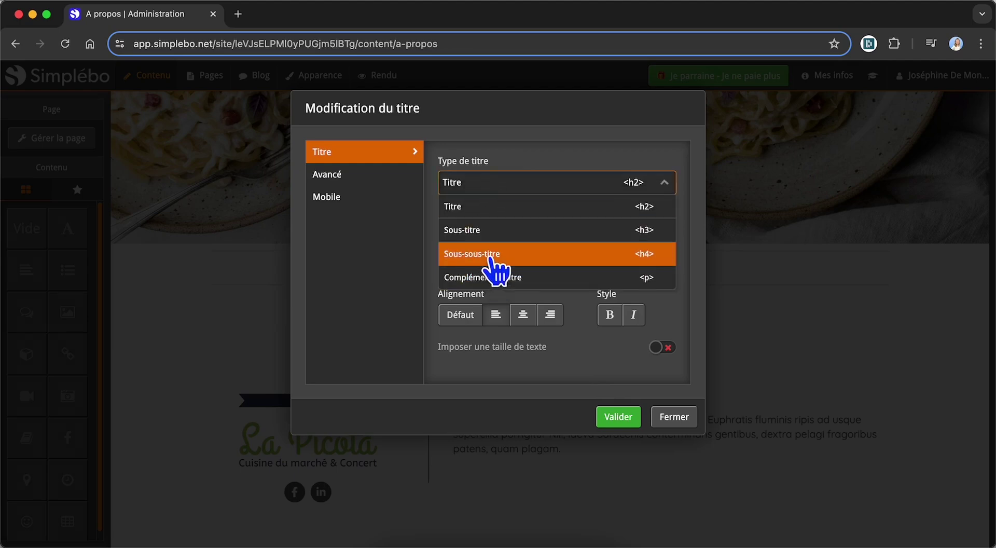
left_click(493, 213)
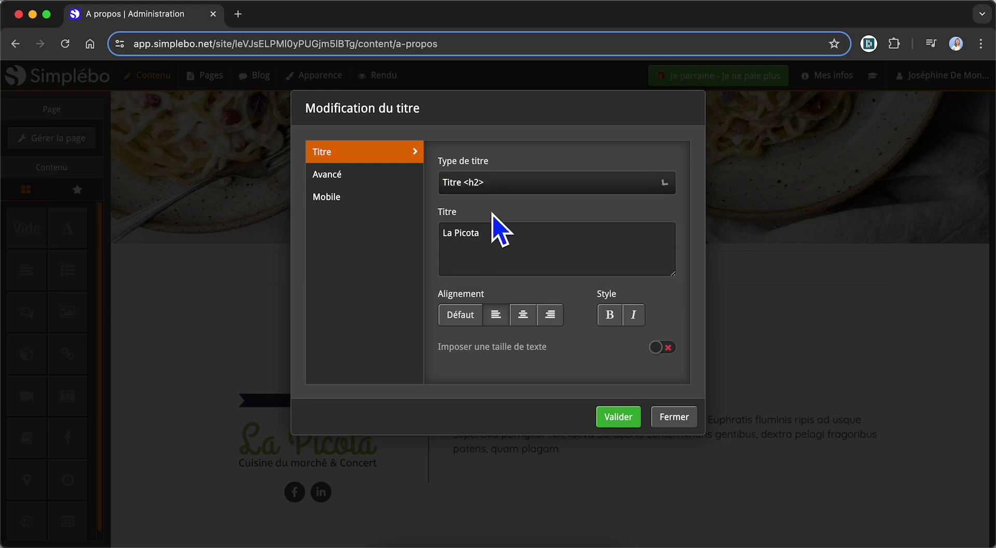
left_click(492, 229)
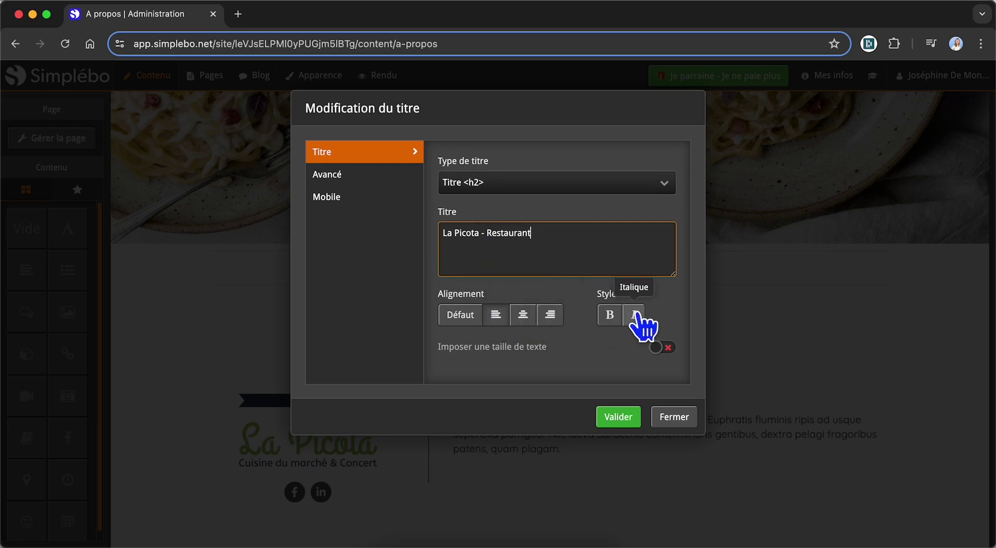
Integrate an icon into the title, searching the Version 2 - Plein icons for "chef" and choosing the chef's hat.
left_click(404, 178)
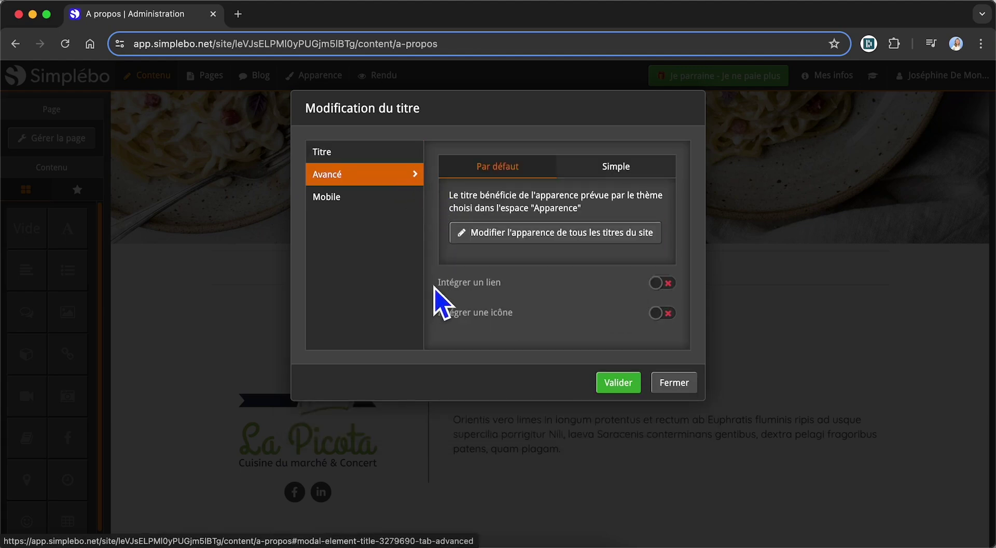
left_click(460, 313)
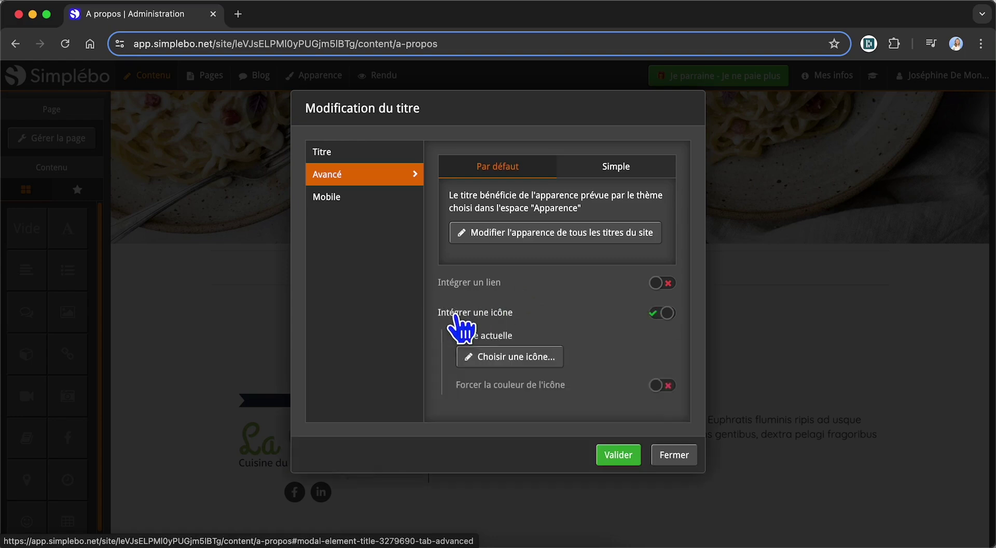
left_click(481, 356)
left_click(406, 199)
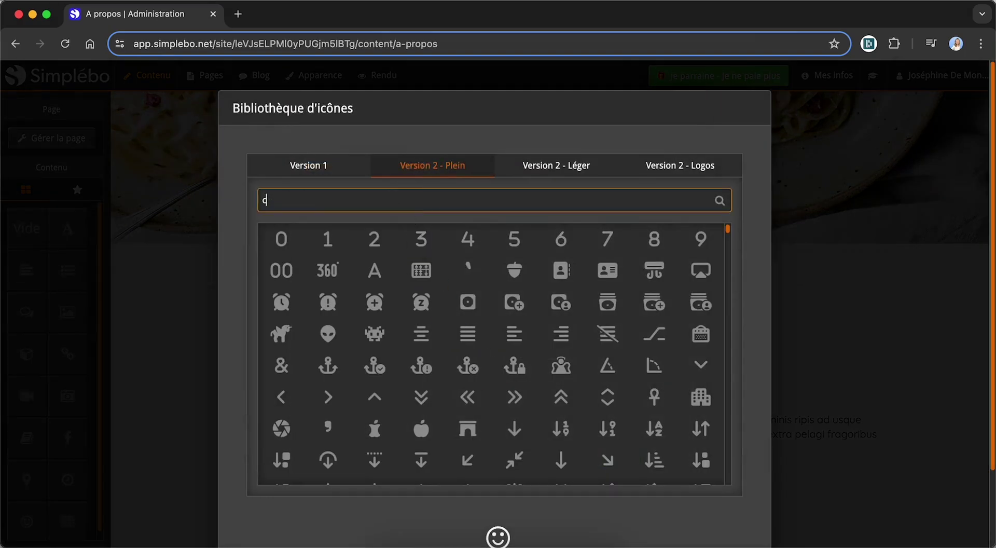
type("chef")
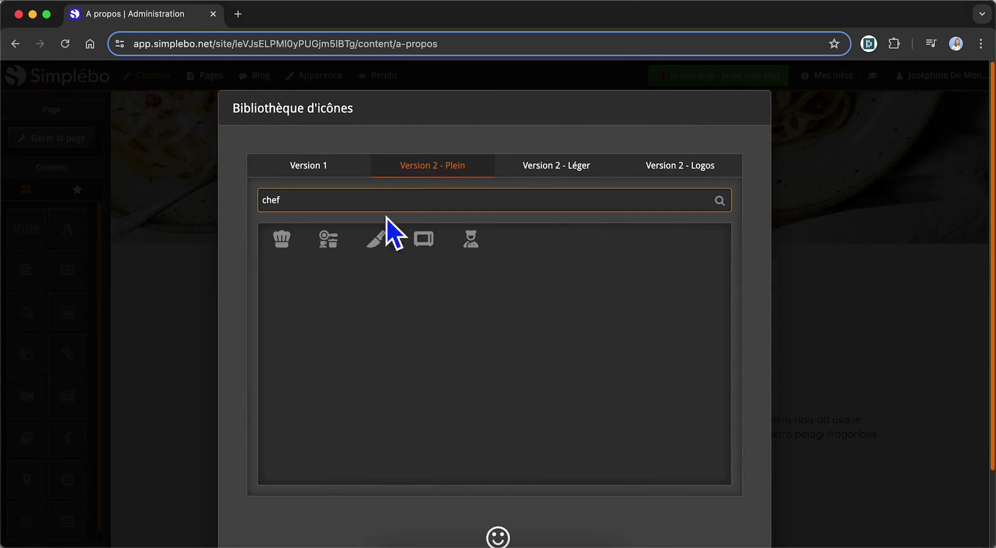
left_click(282, 240)
scroll(600, 474, "down", 2)
left_click(677, 499)
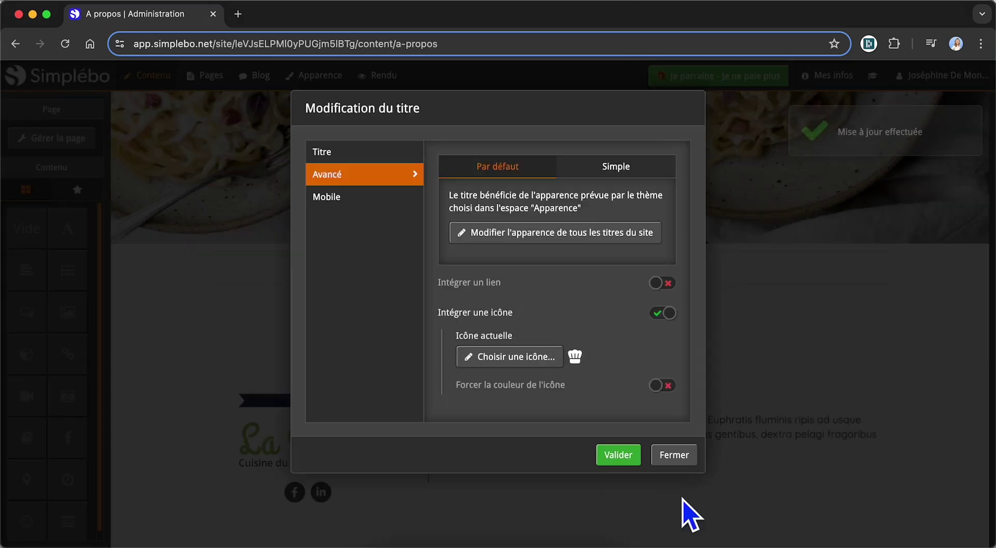
Force the title icon's colour to medium blue from the colour grid and validate the title changes.
left_click(560, 388)
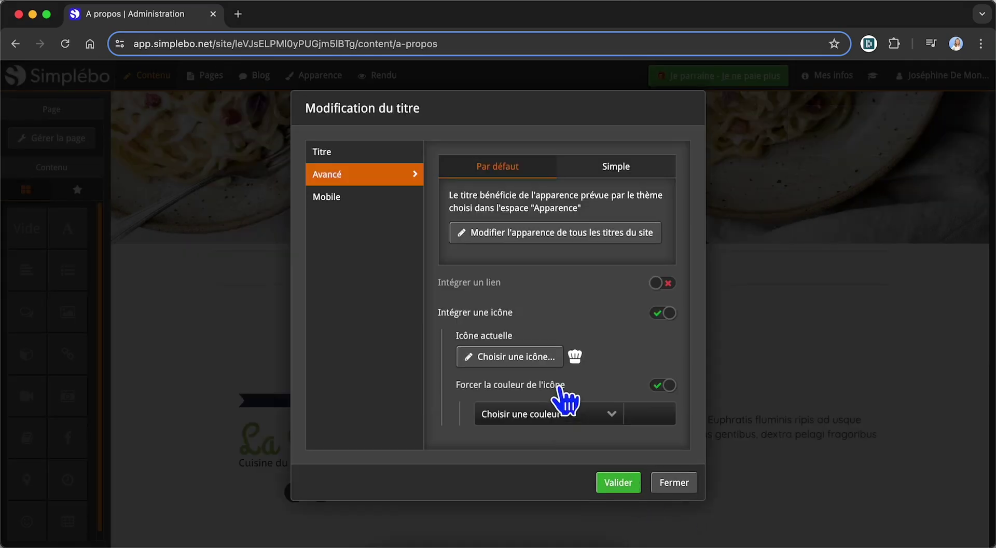
left_click(549, 415)
scroll(451, 449, "down", 2)
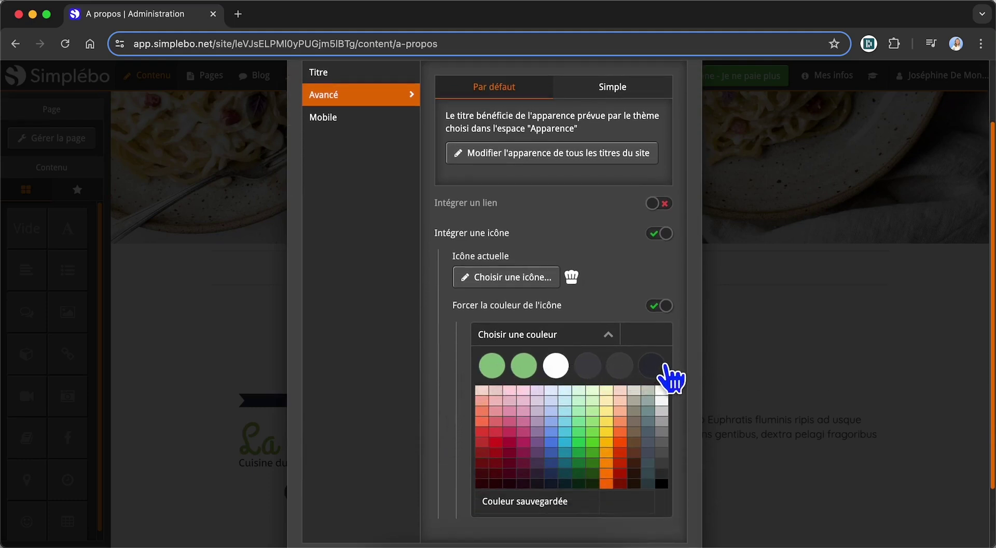
left_click(552, 432)
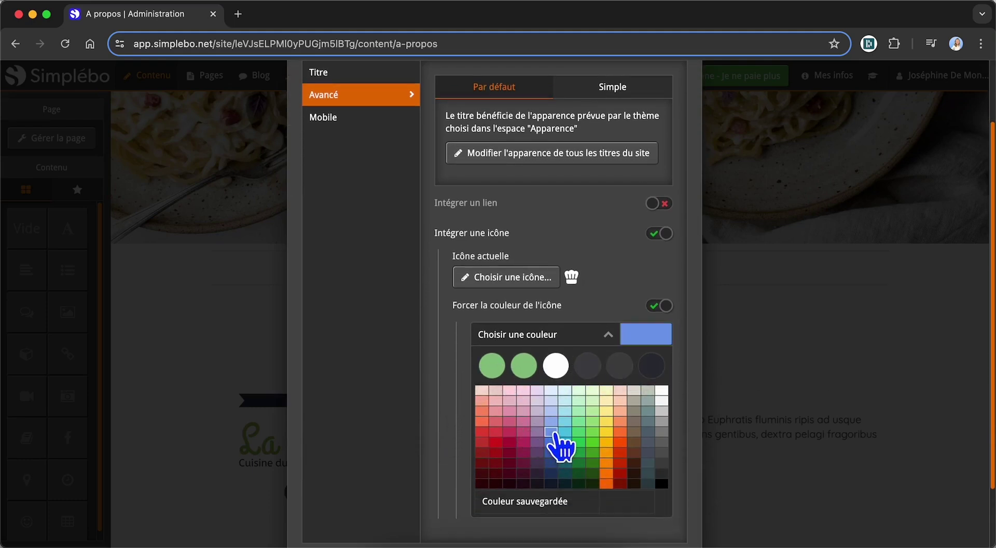
scroll(581, 502, "down", 3)
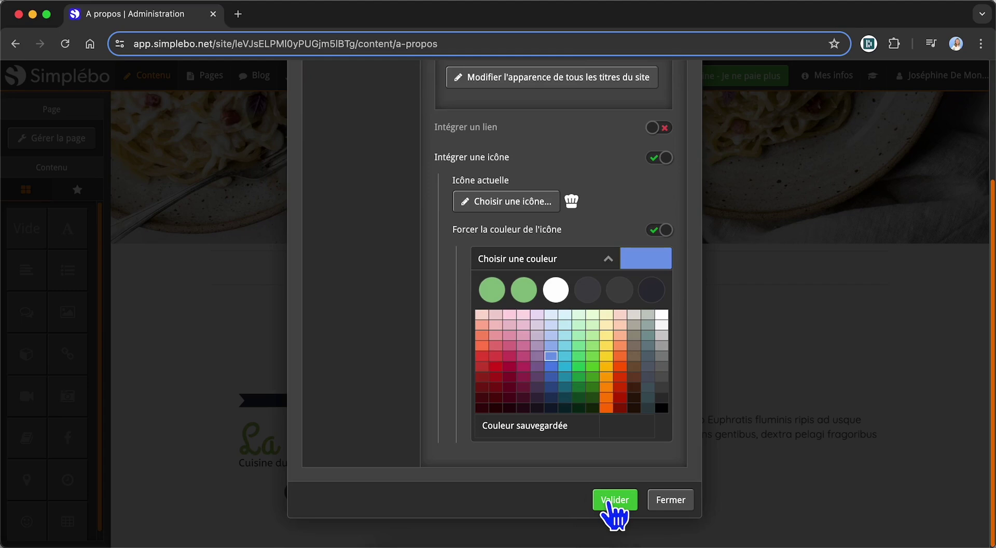
left_click(614, 499)
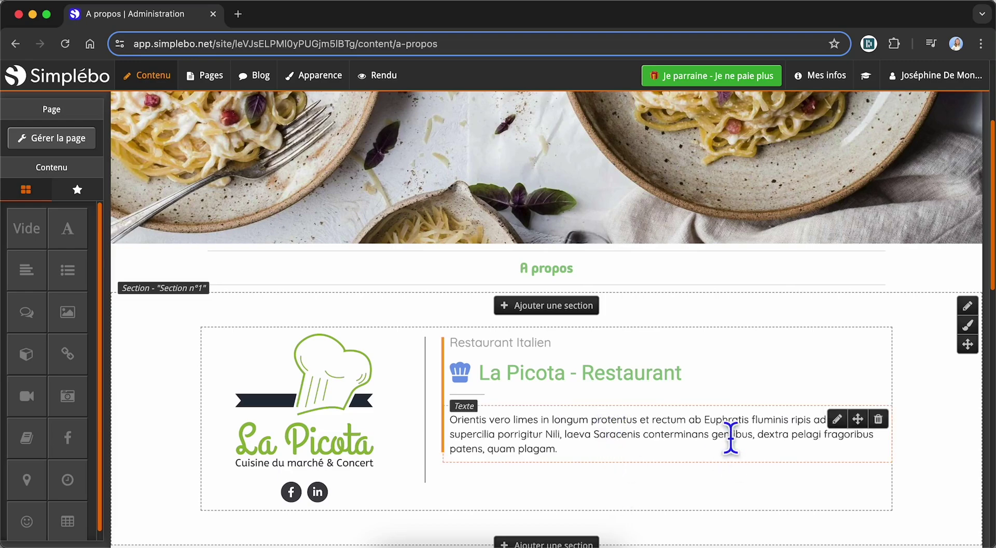
Recolour the whole paragraph below the La Picota title light blue (53C3E3), centre it and validate the text.
left_click(836, 420)
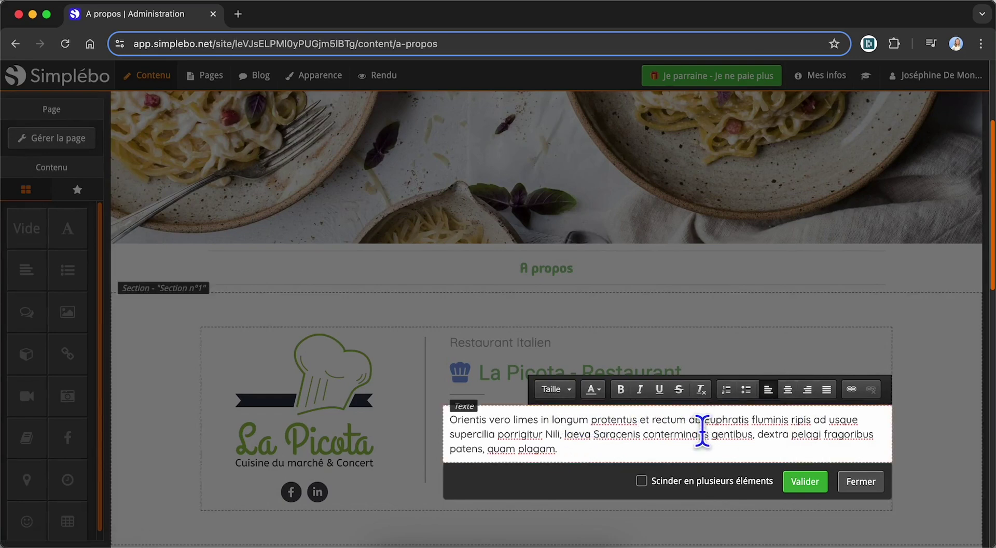
left_click_drag(569, 445, 450, 420)
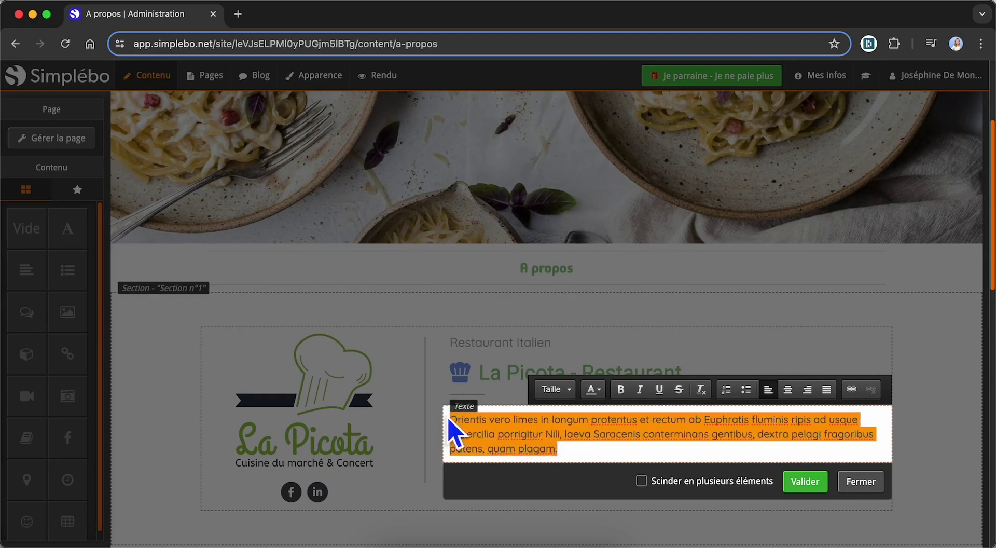
left_click(593, 390)
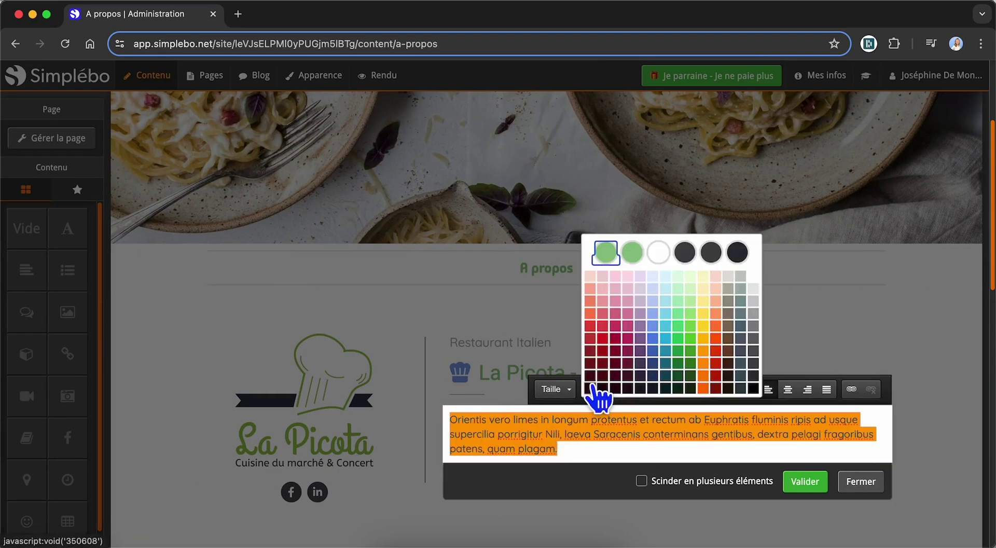
left_click(670, 327)
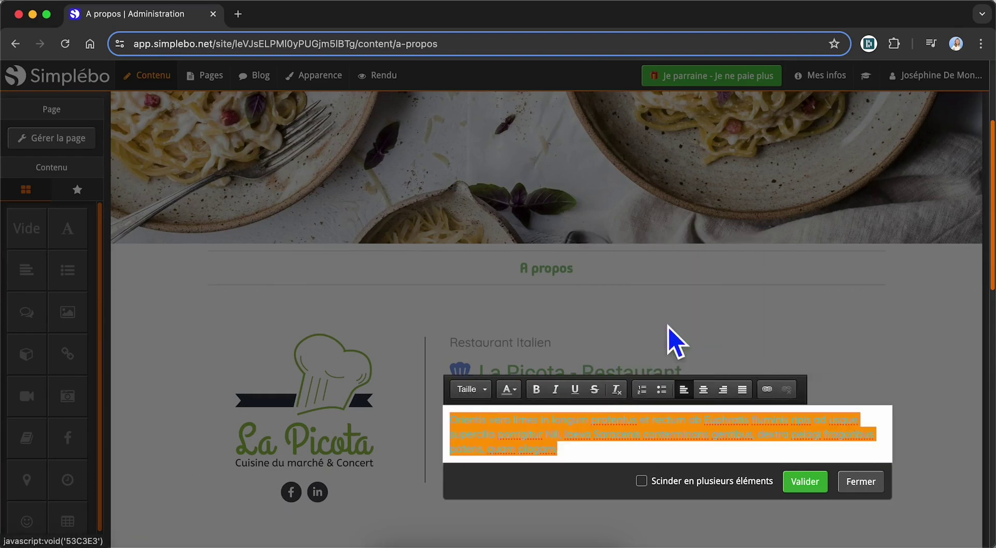
left_click(703, 390)
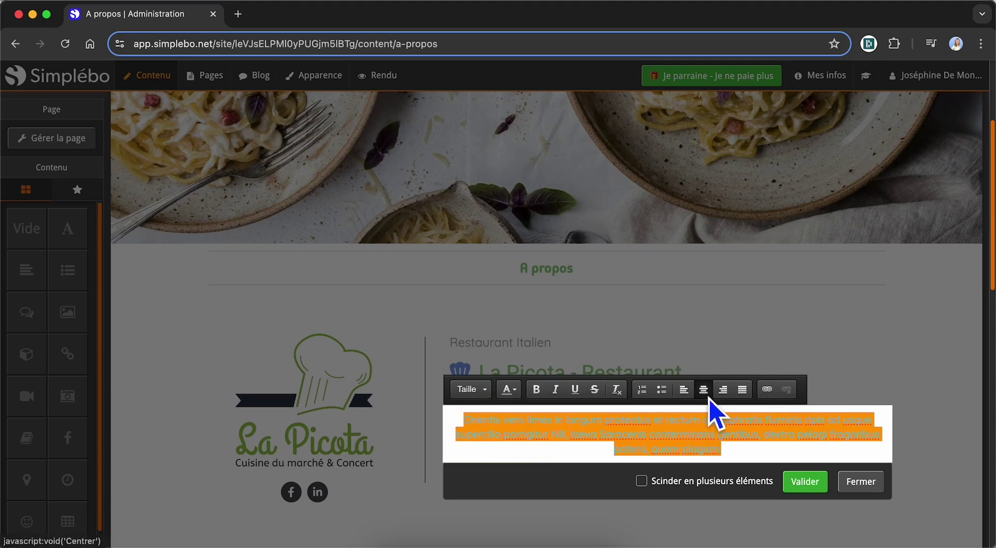
left_click(805, 481)
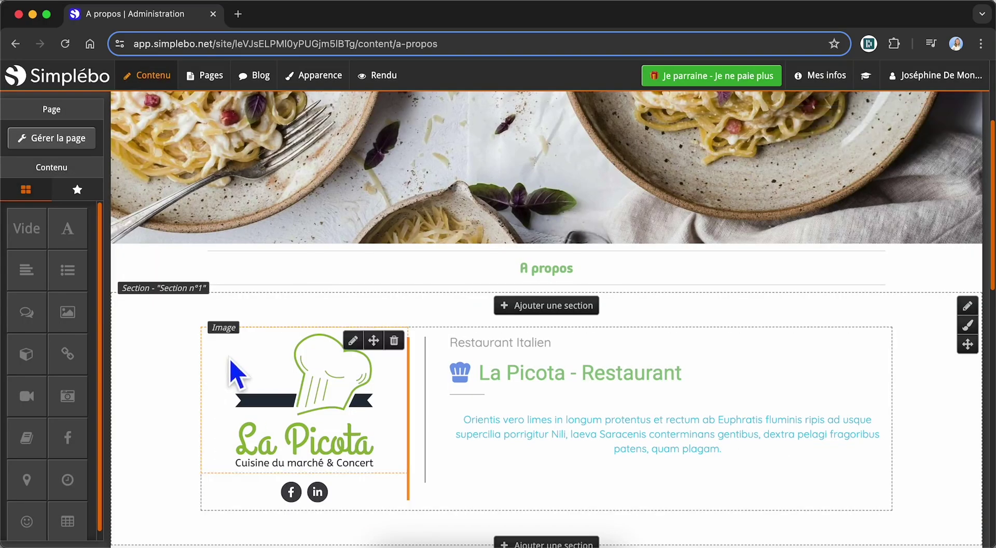
Start replacing the La Picota logo image with another one and browse both pages of Mes images.
left_click(351, 339)
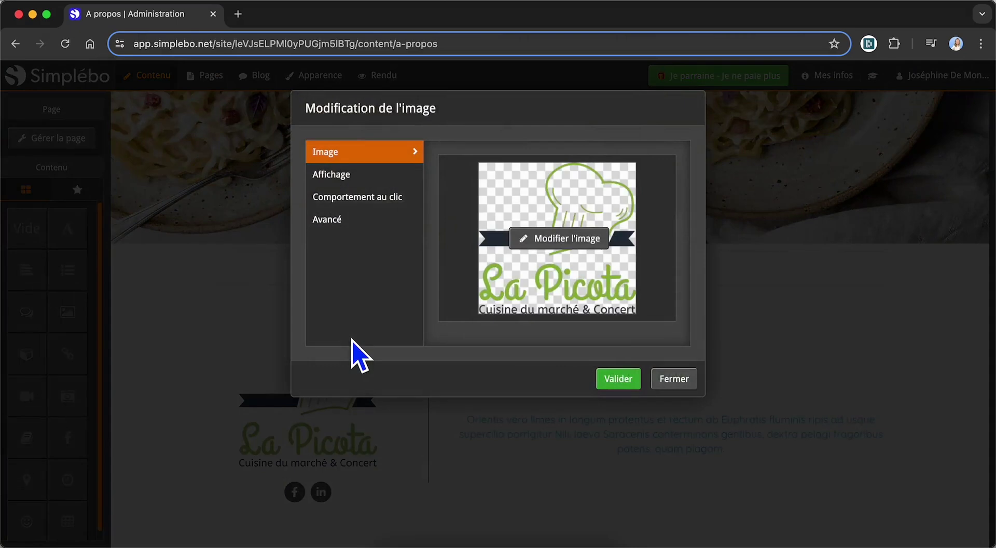
left_click(547, 244)
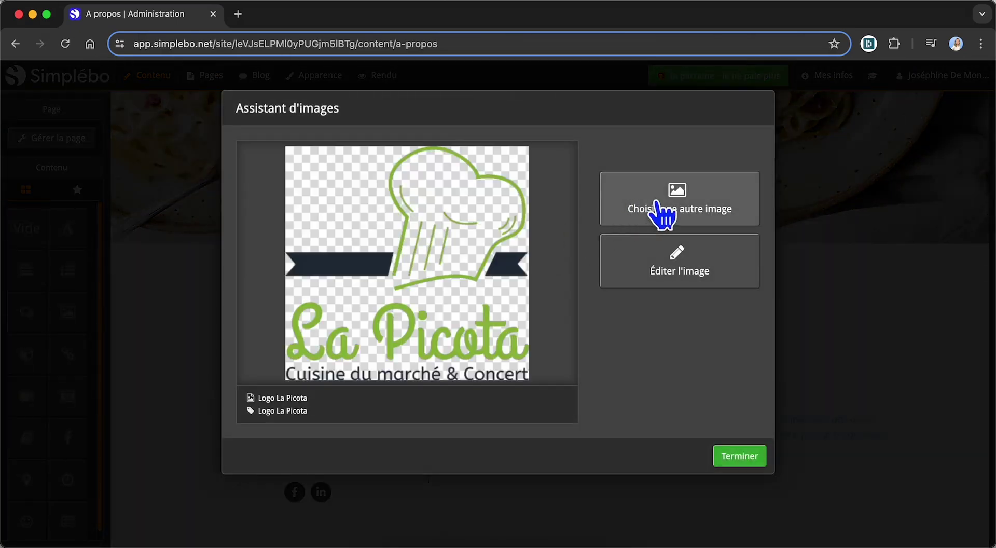
left_click(662, 213)
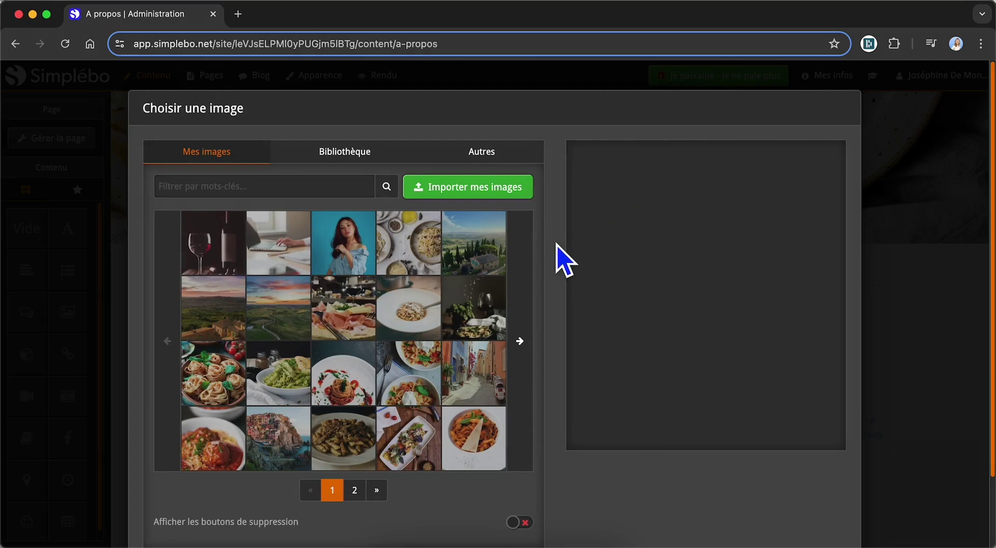
left_click(520, 358)
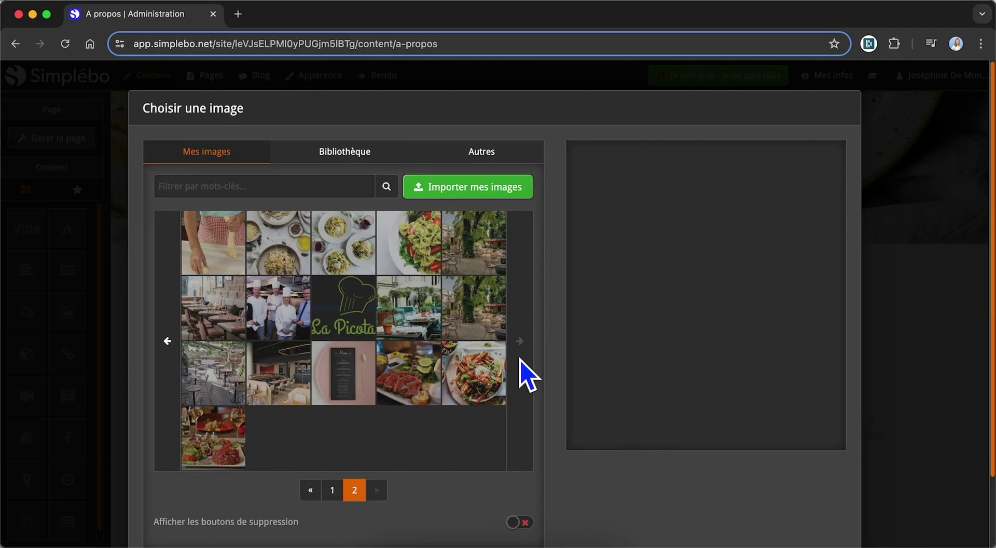
left_click(165, 345)
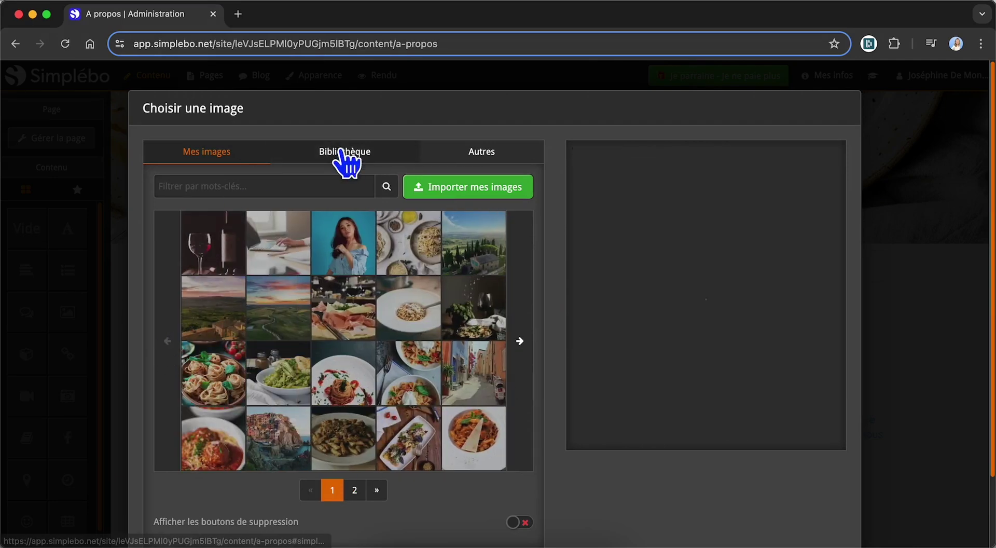
Search the Simplébo image library for "arbre" among Toutes les images.
left_click(346, 162)
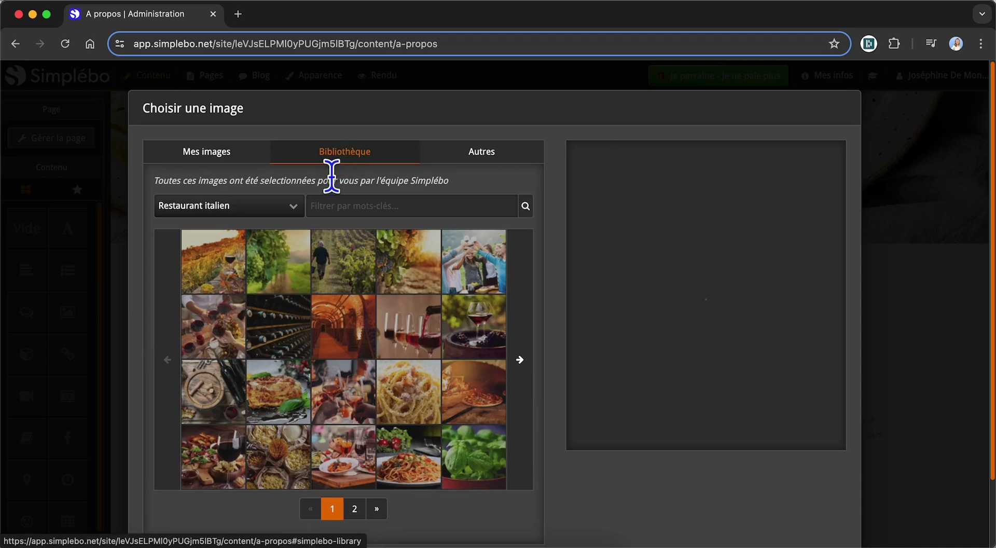
left_click(236, 210)
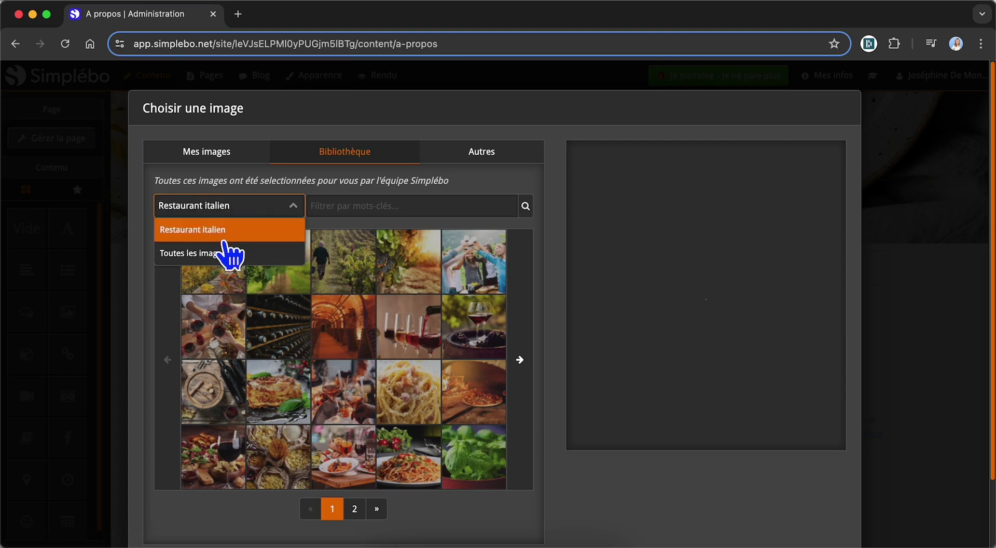
left_click(236, 253)
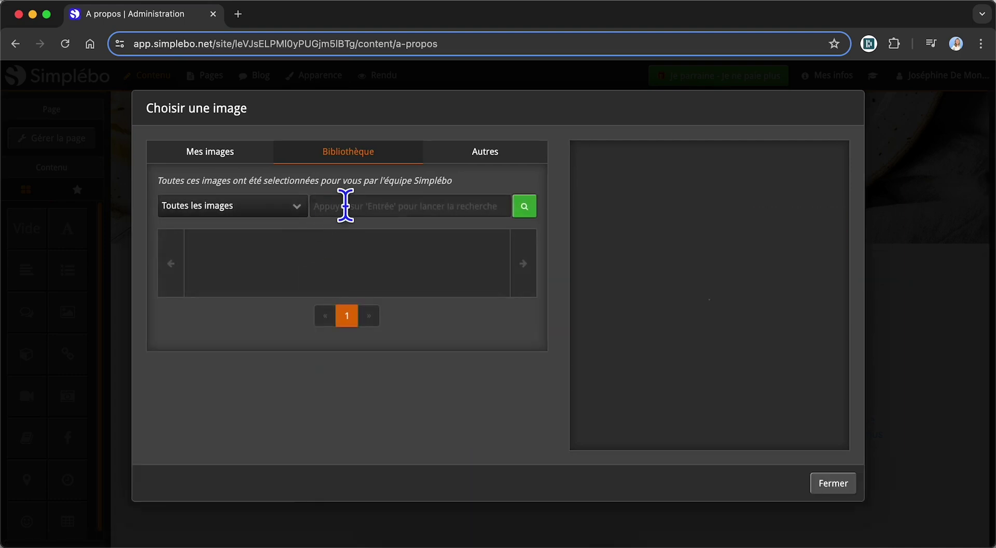
left_click(344, 205)
type("arbre")
key("Return")
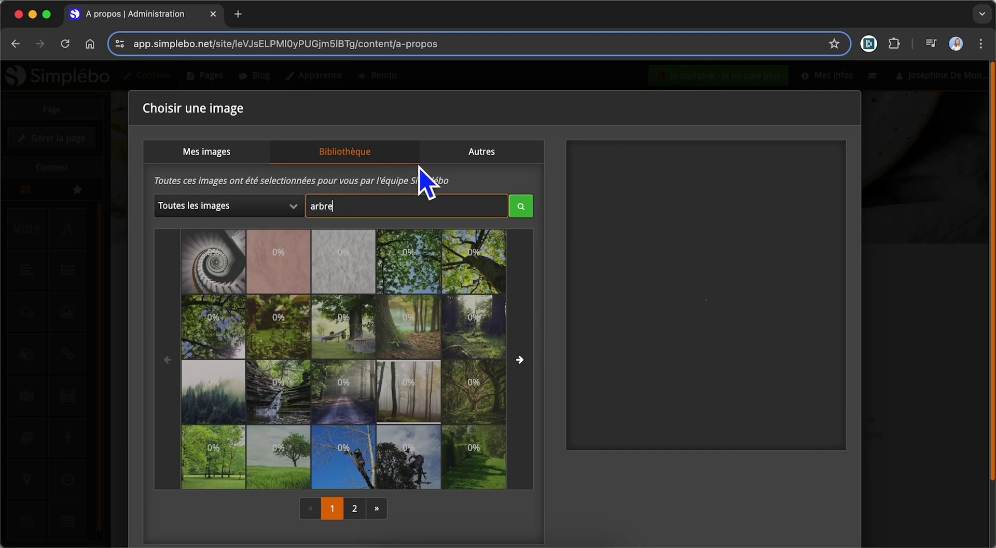
Search the royalty-free image libraries for "vin" and replace the logo with the uncropped photo of a wine glass, bottle and grapes.
left_click(487, 152)
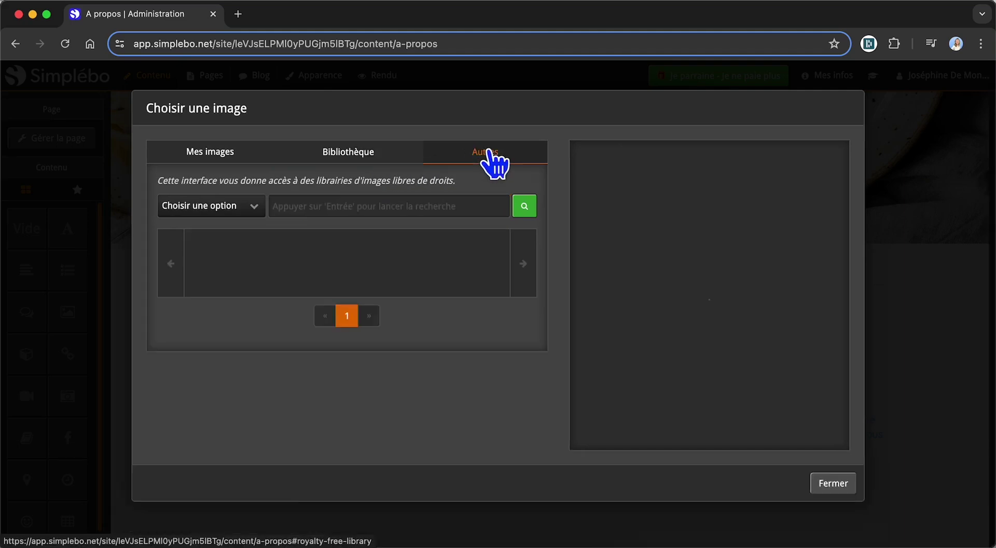
left_click(239, 207)
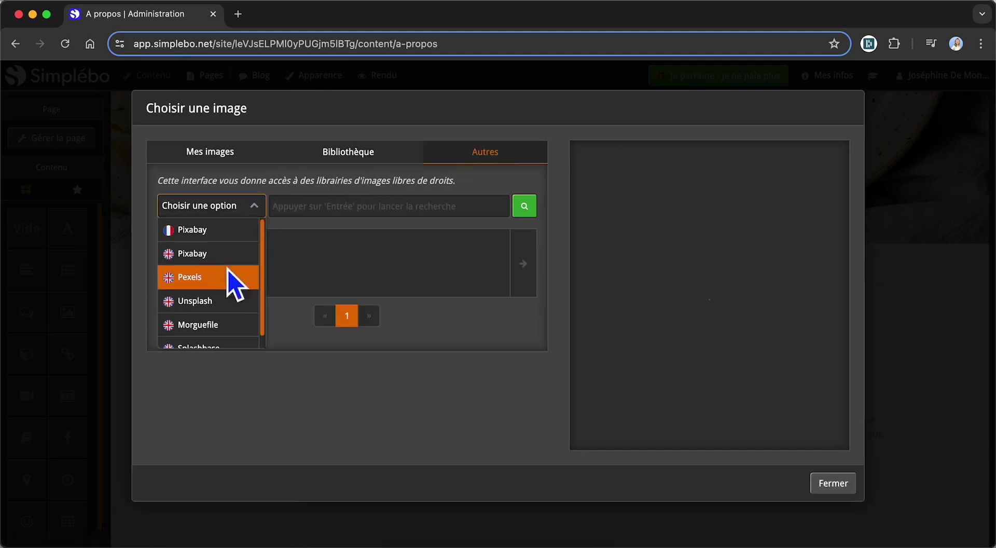
left_click(313, 206)
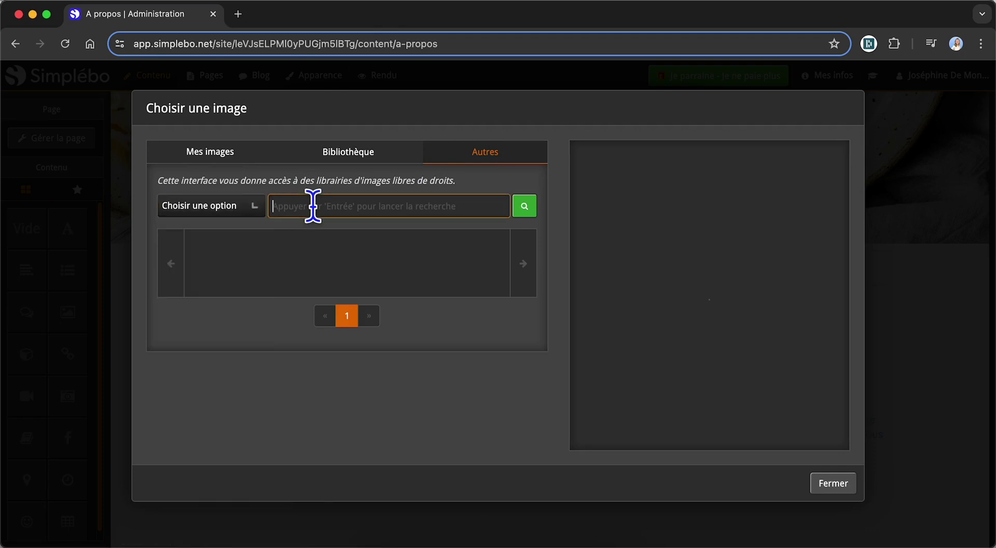
type("vin")
key("Return")
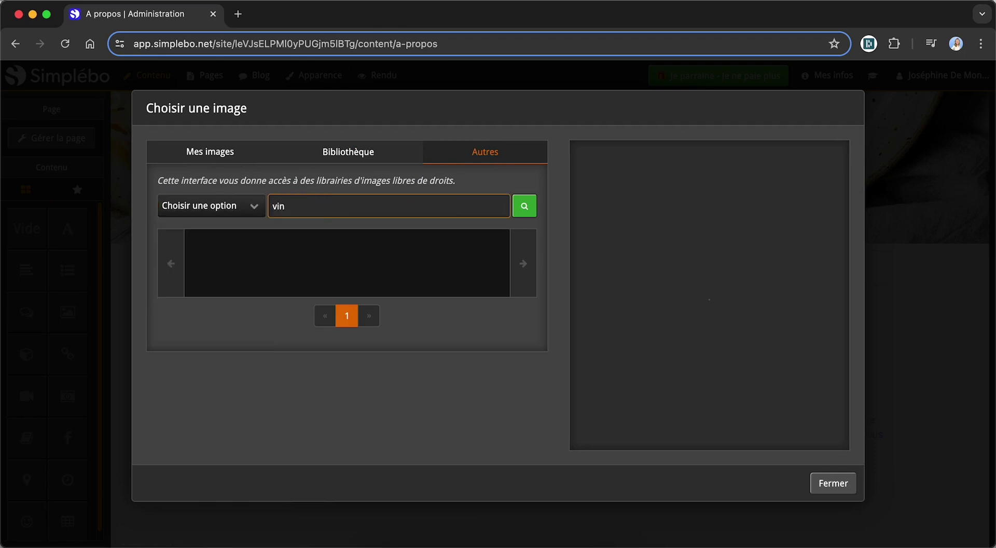
mouse_move(284, 275)
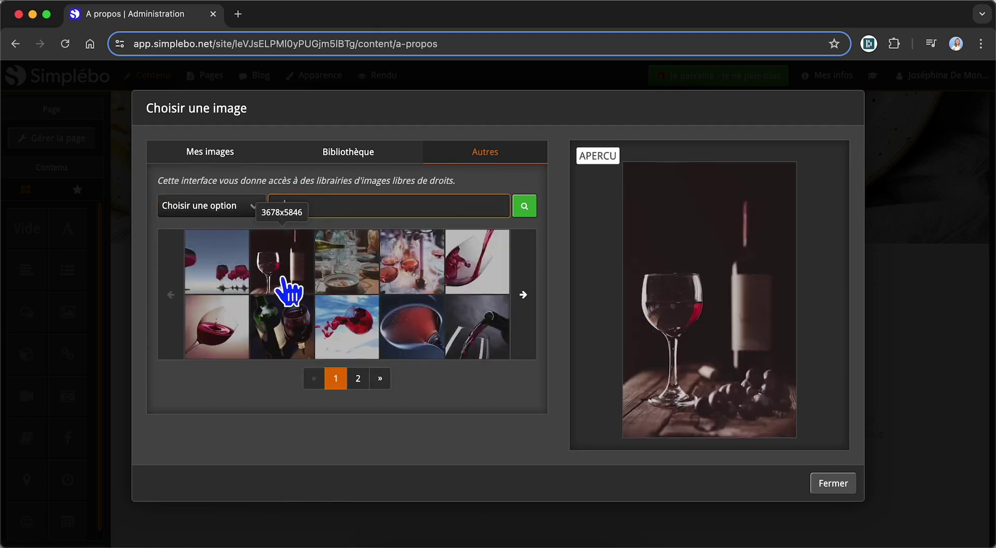
left_click(284, 279)
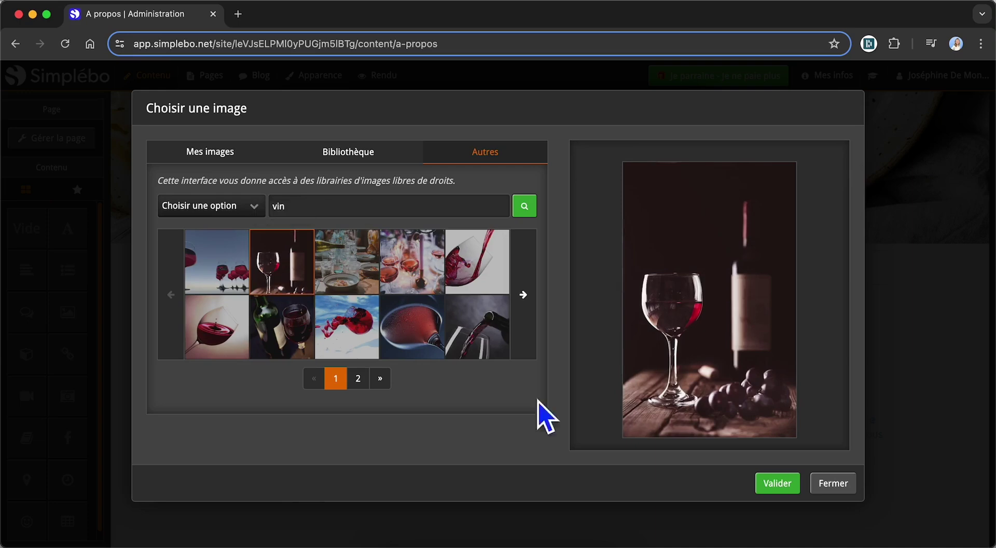
left_click(778, 483)
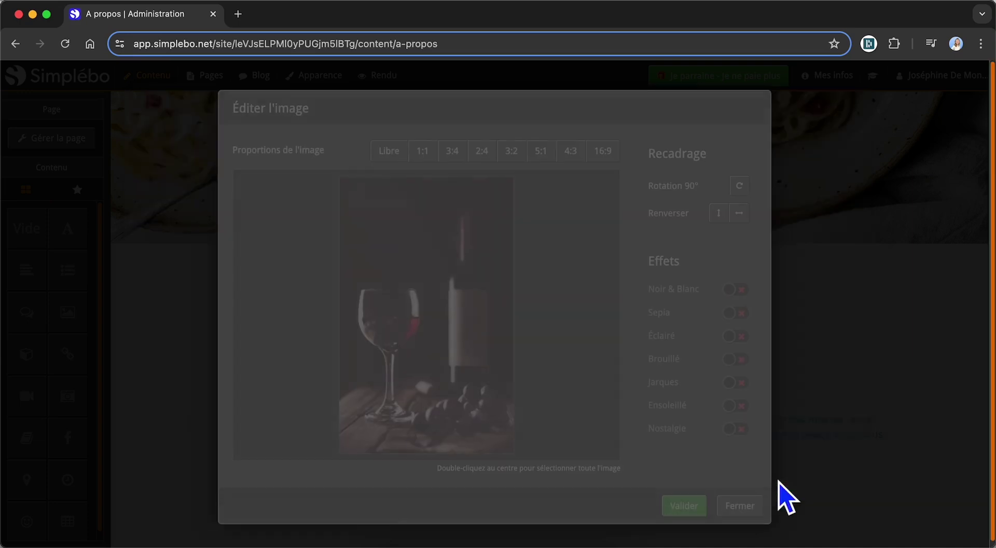
left_click(683, 505)
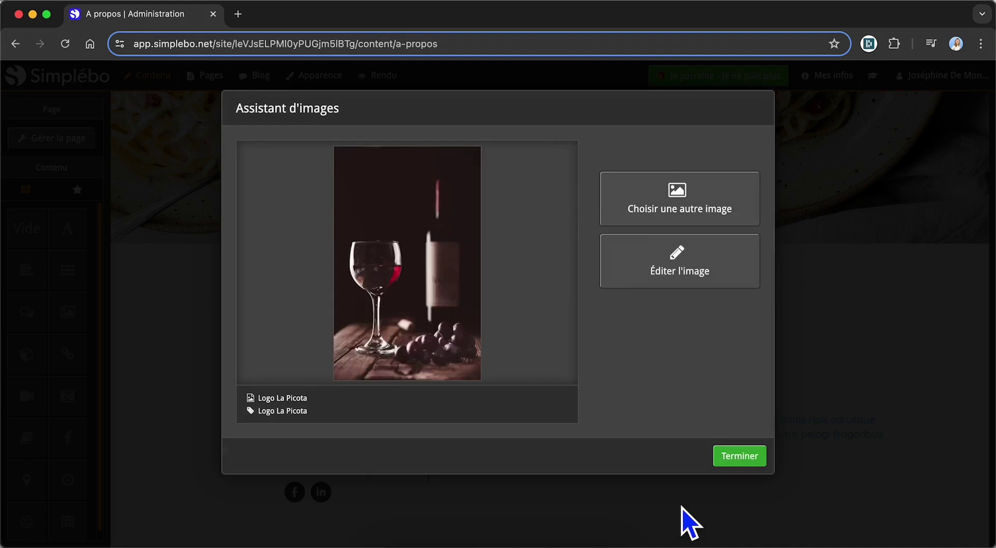
left_click(741, 459)
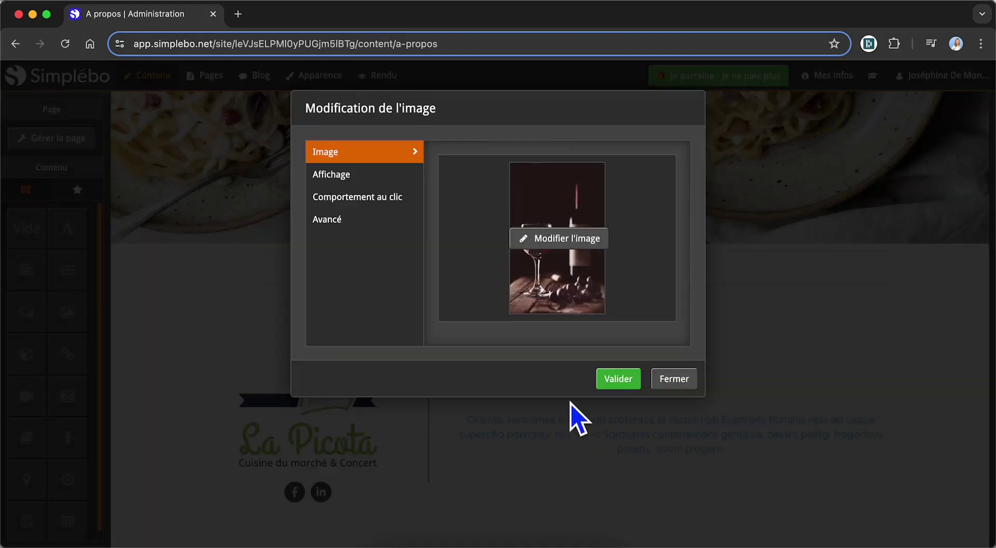
Turn on the caption for the wine glass image and enter "Inspiration" as its text.
left_click(355, 176)
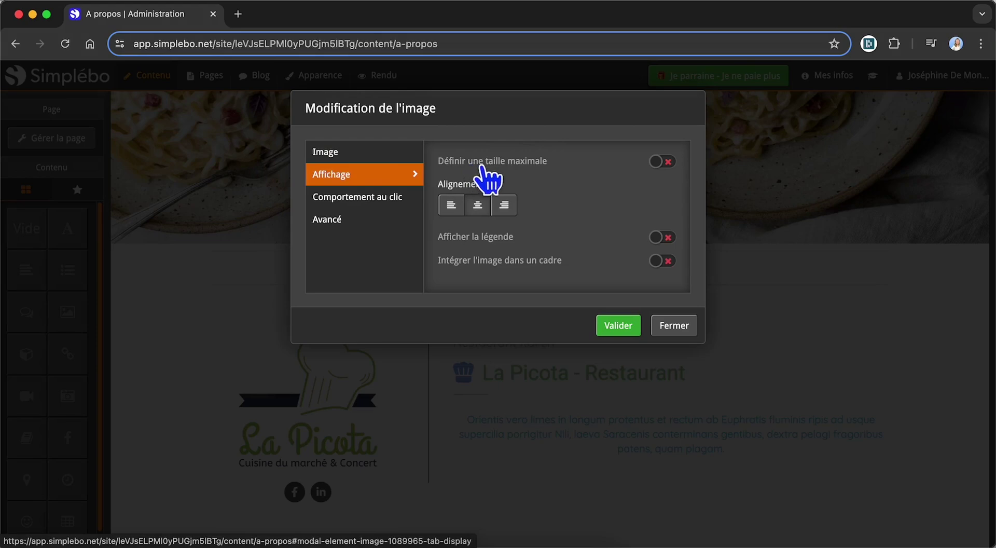
left_click(490, 237)
left_click(483, 281)
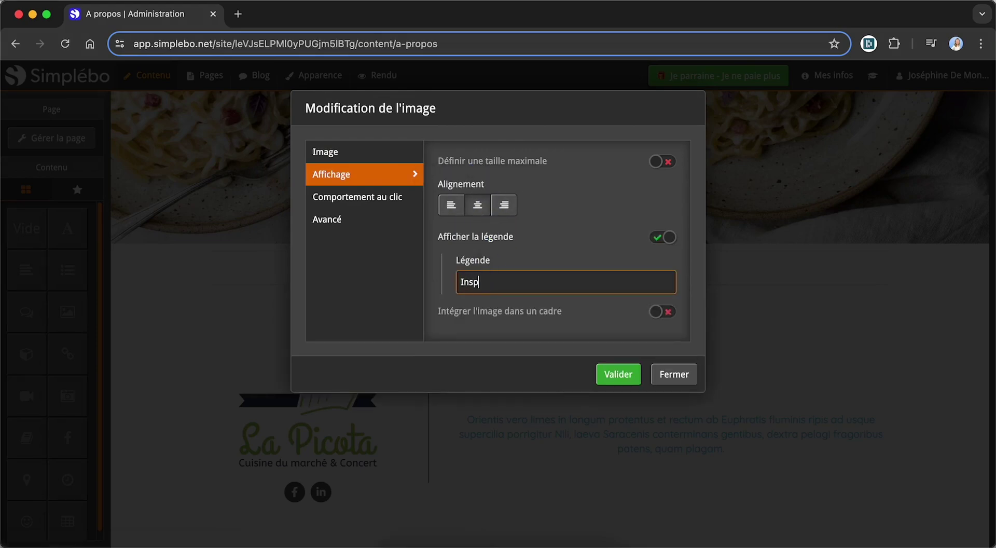
Set the image's click behaviour to Agrandir, validate the changes and test the enlarged view on the page.
left_click(363, 199)
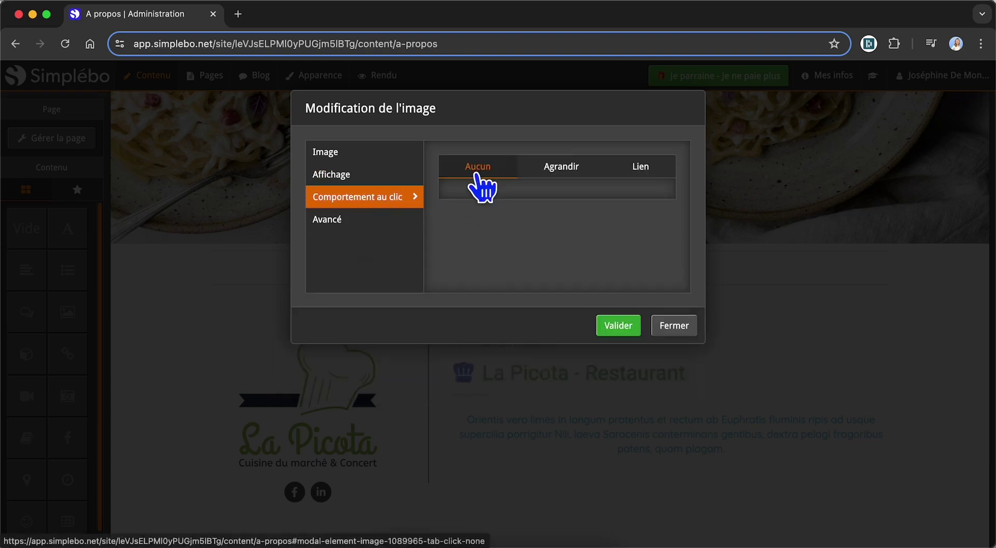
left_click(561, 173)
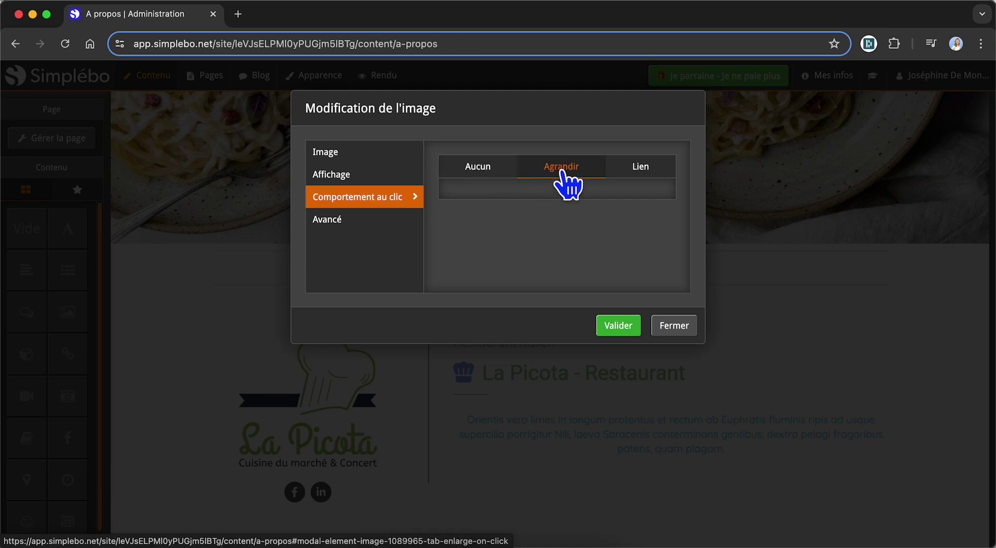
left_click(612, 328)
scroll(464, 487, "down", 2)
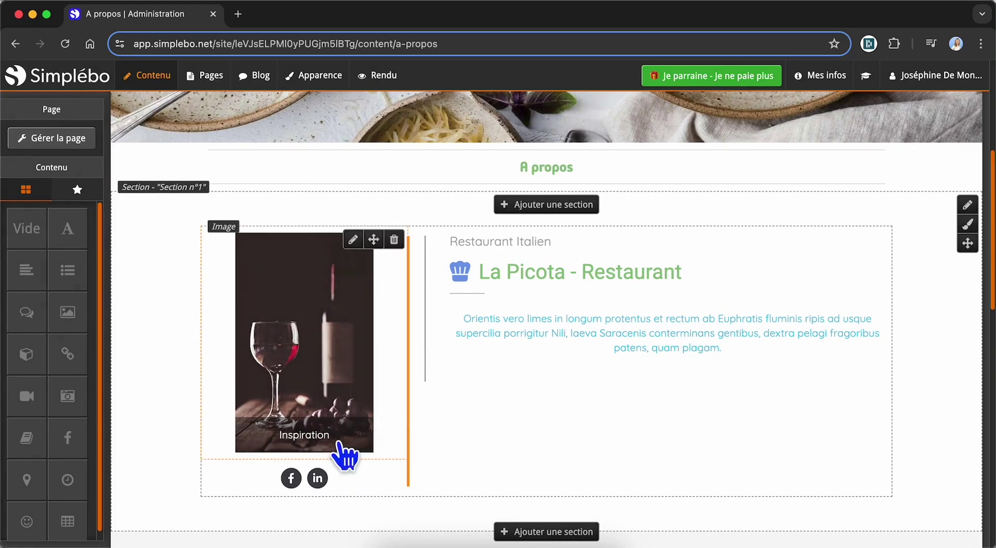
left_click(314, 336)
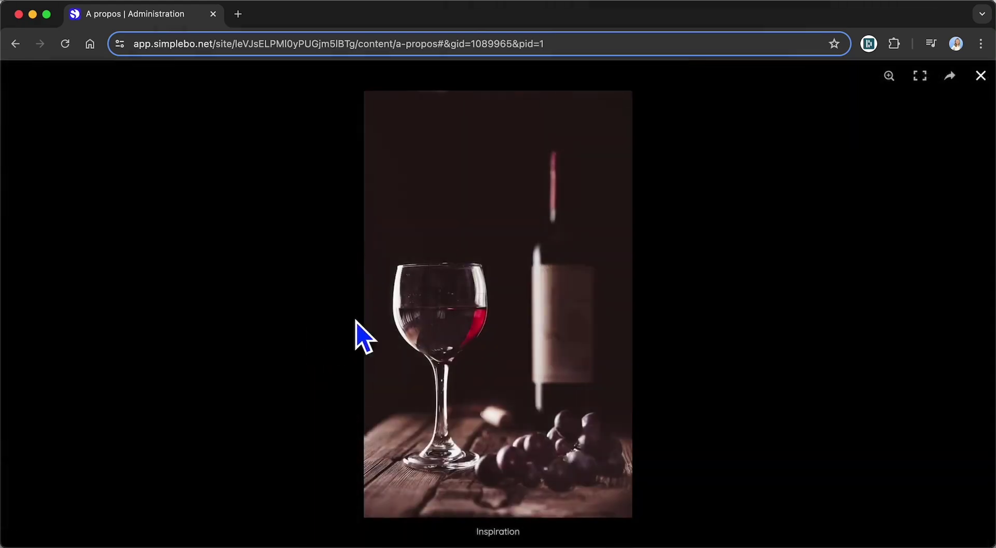
left_click(751, 343)
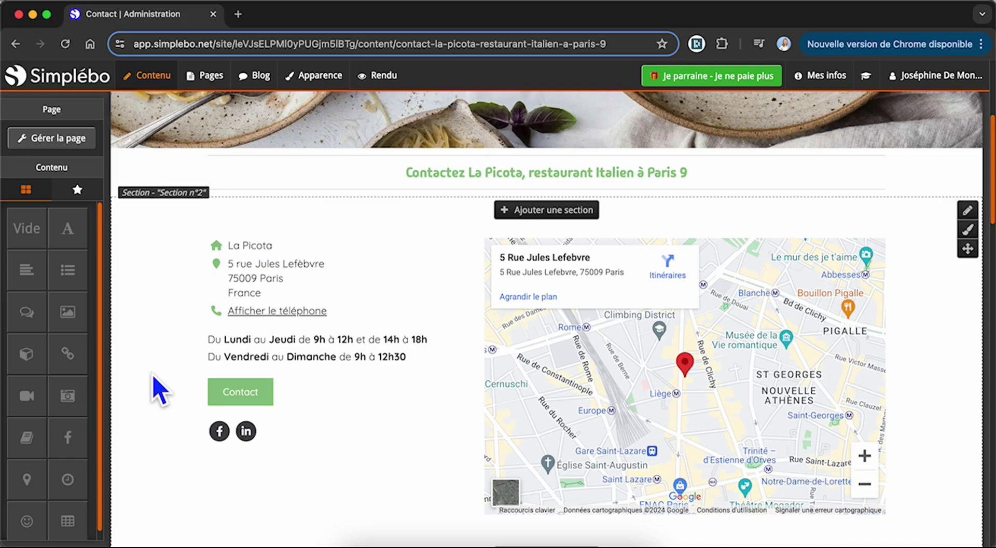
Change the text of the Contact page's green link button to "Réserver une table".
mouse_move(231, 401)
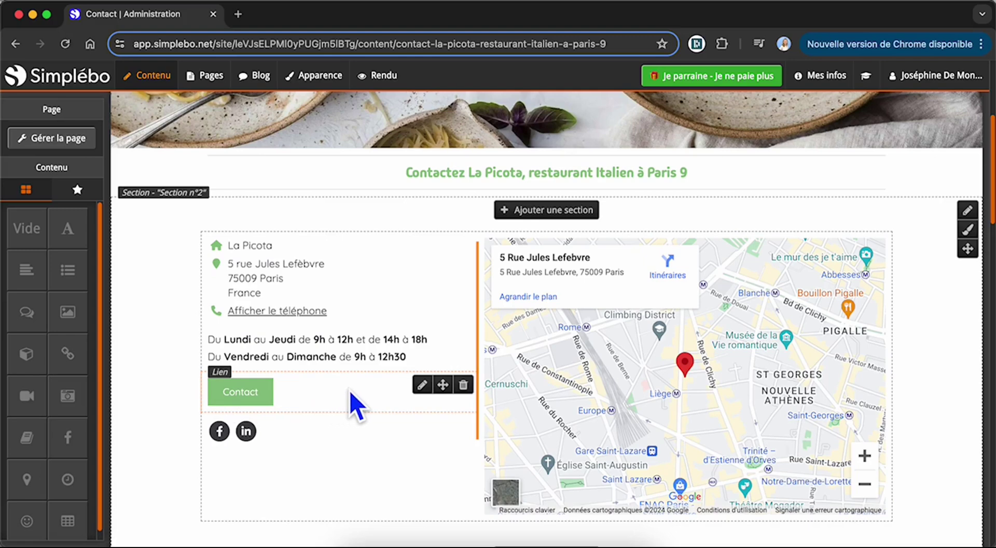
left_click(421, 385)
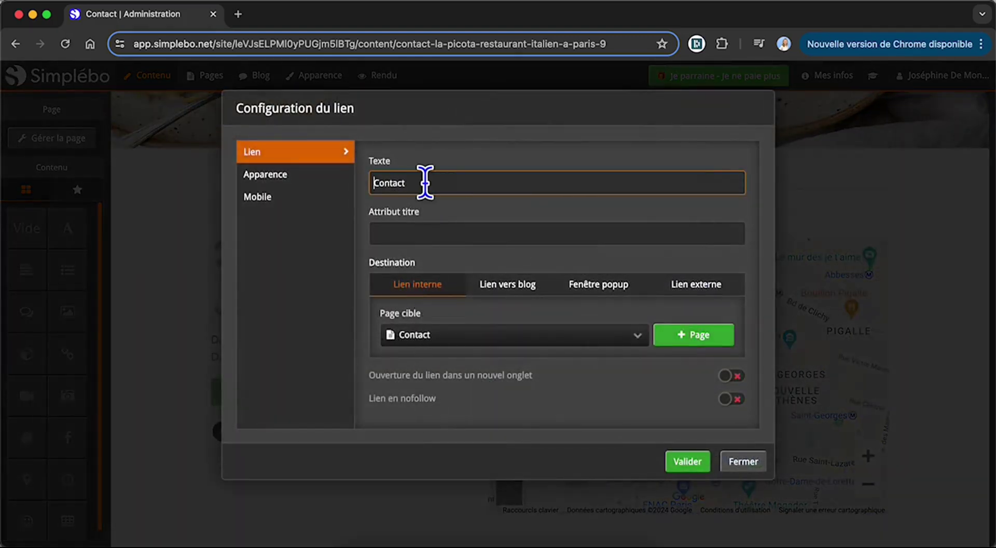
left_click(437, 183)
left_click_drag(436, 183, 360, 183)
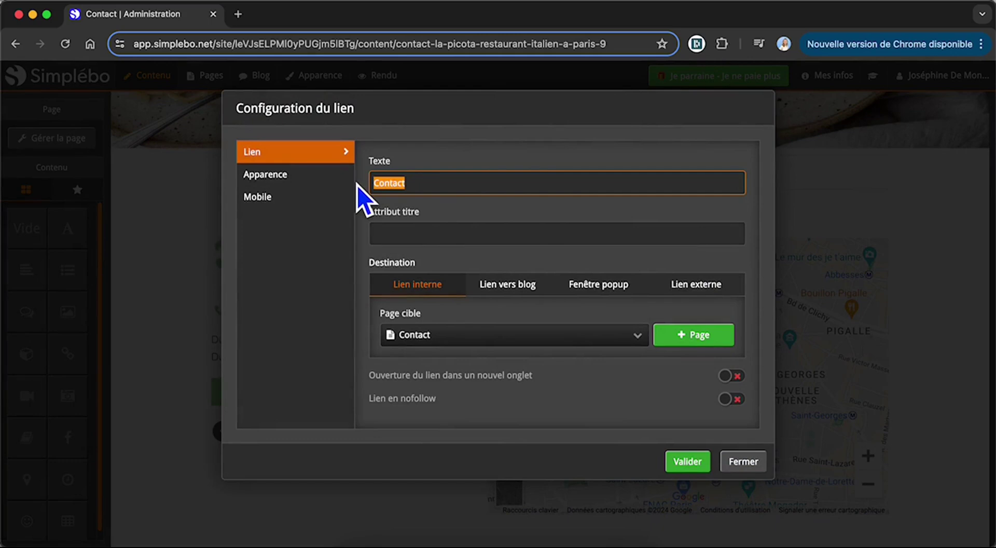
type("Réserver une table")
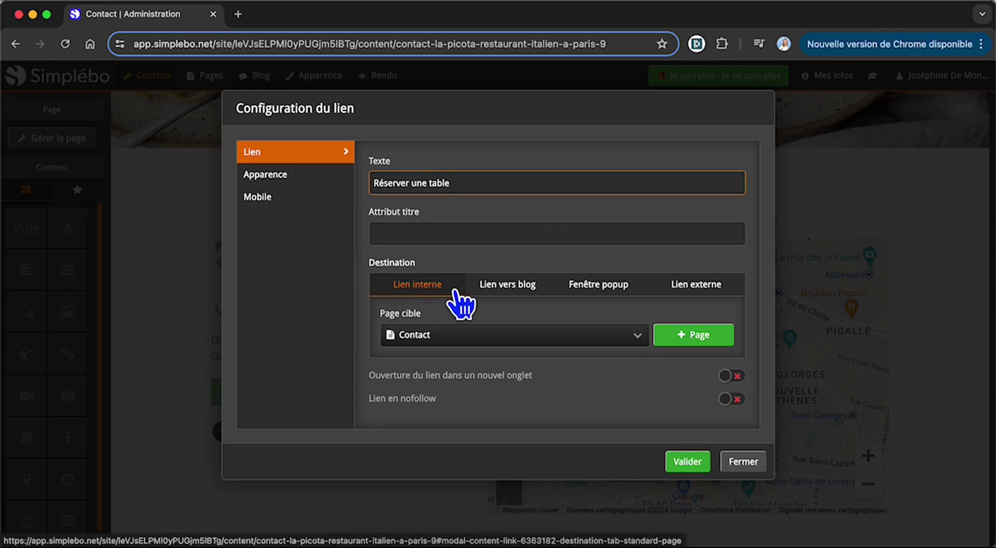
Examine the internal page, blog and popup window destinations available for the button's link.
left_click(418, 337)
scroll(419, 464, "down", 1)
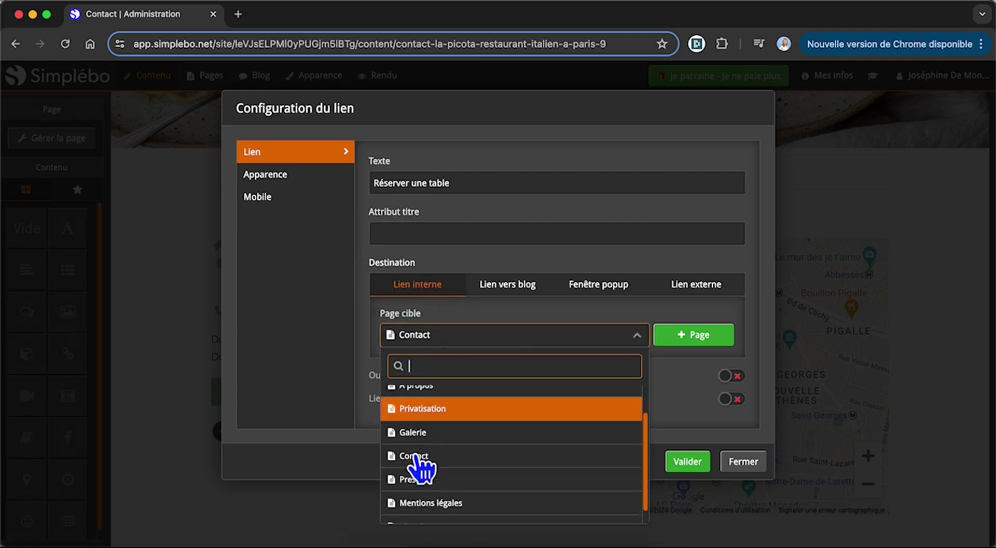
scroll(418, 464, "up", 2)
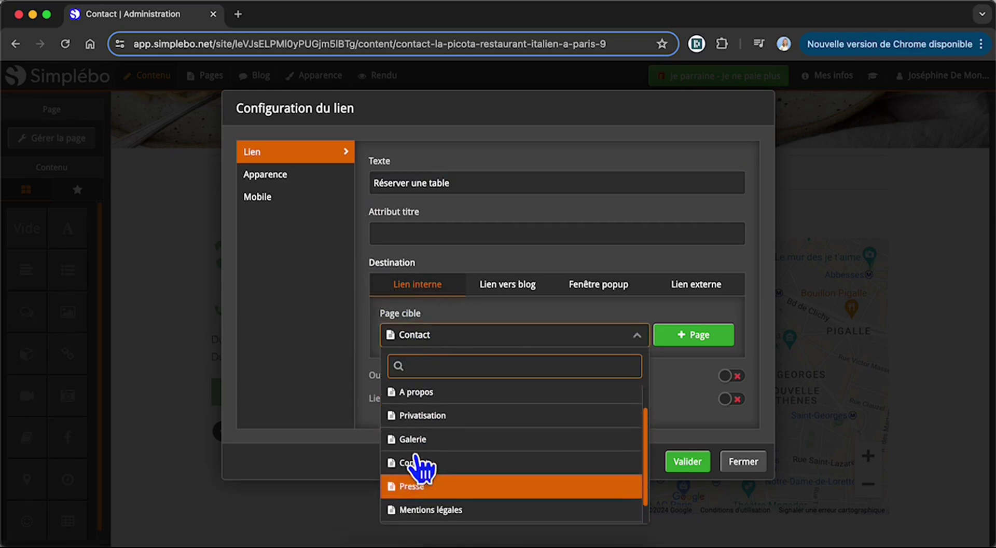
left_click(517, 282)
left_click(494, 342)
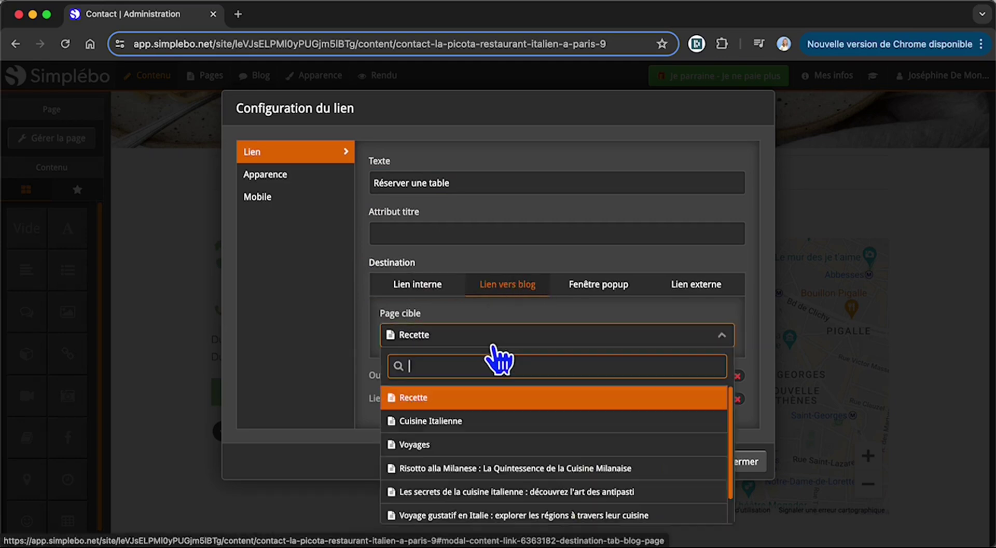
left_click(503, 336)
left_click(606, 290)
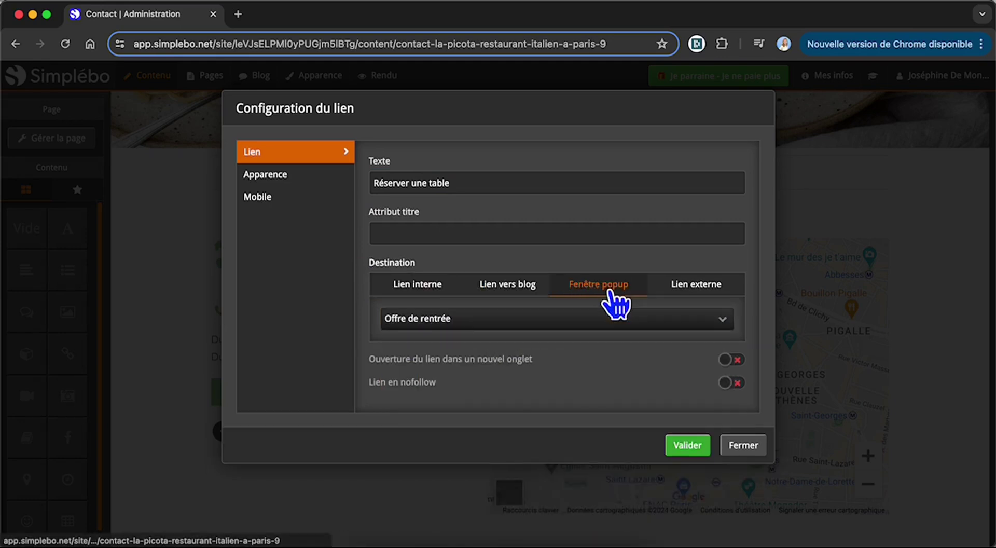
left_click(690, 290)
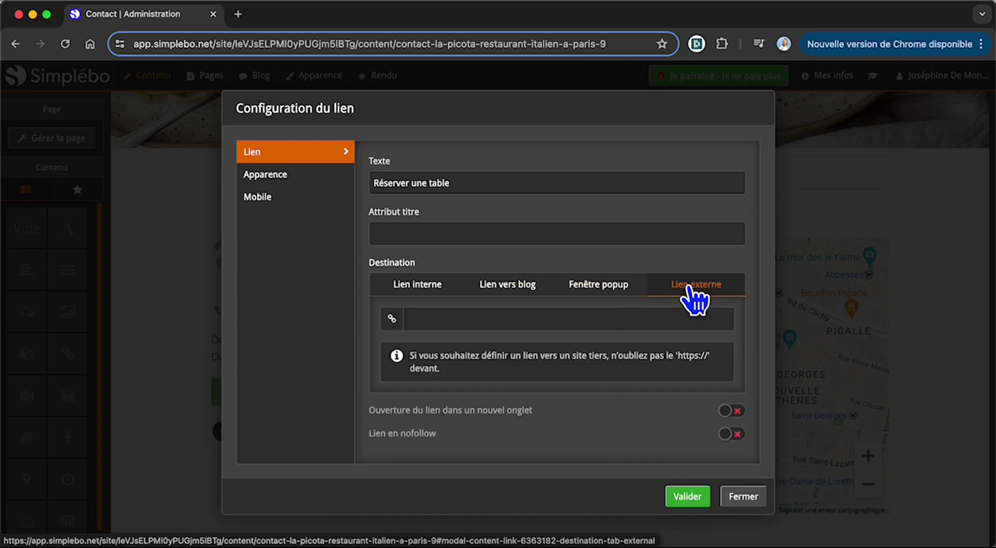
left_click(555, 320)
type("https://www.tripadvisor.fr/")
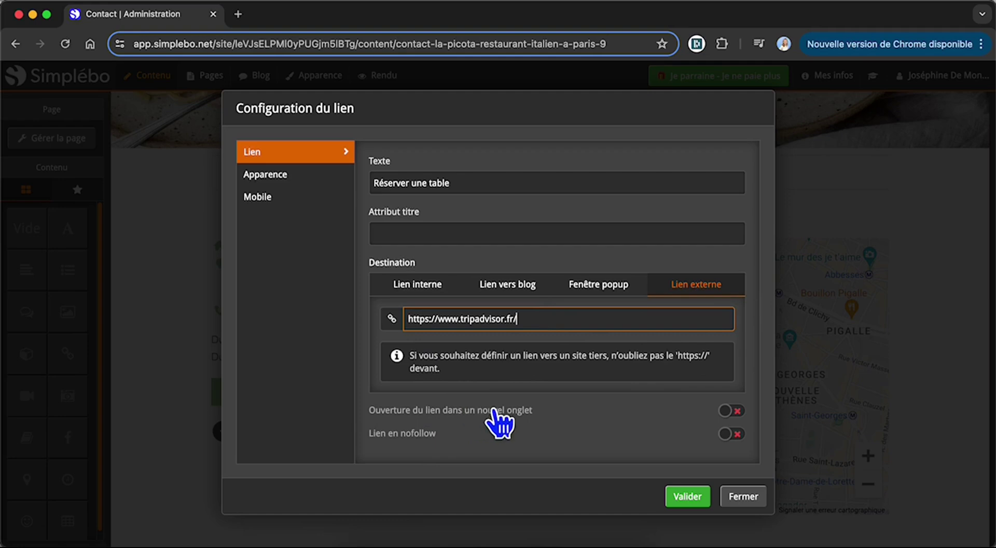
left_click(732, 410)
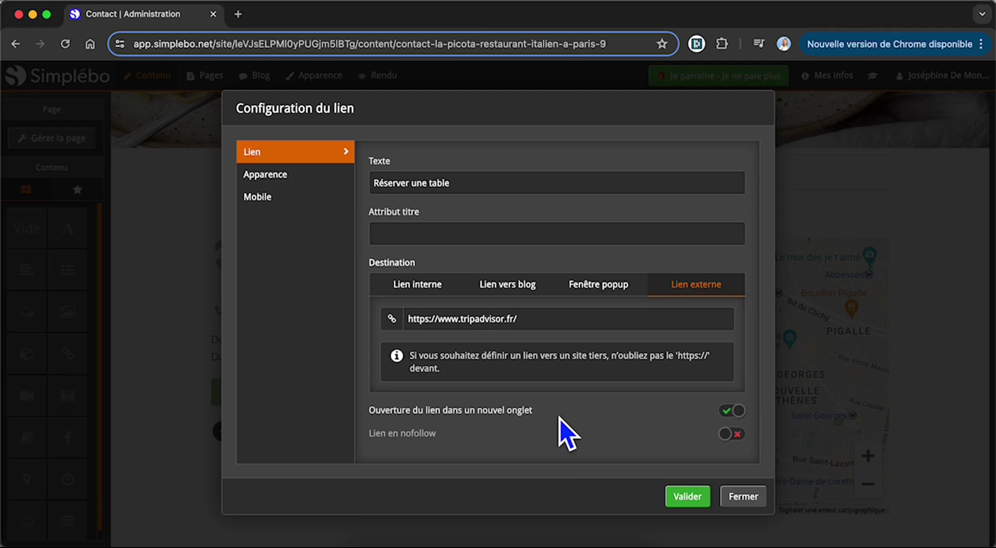
Style the button as centred and 100% wide, with size Important and colours Couleurs 2.
left_click(304, 185)
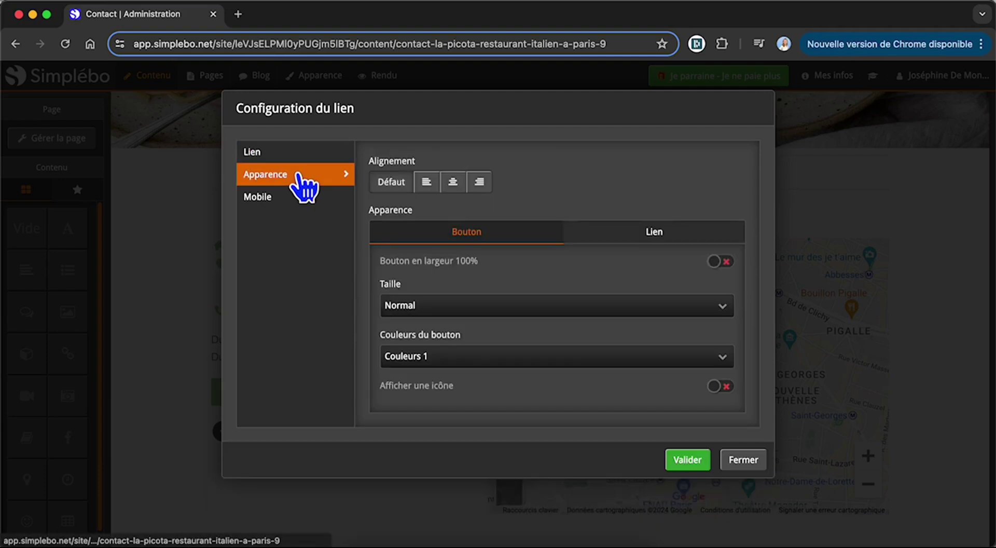
left_click(453, 182)
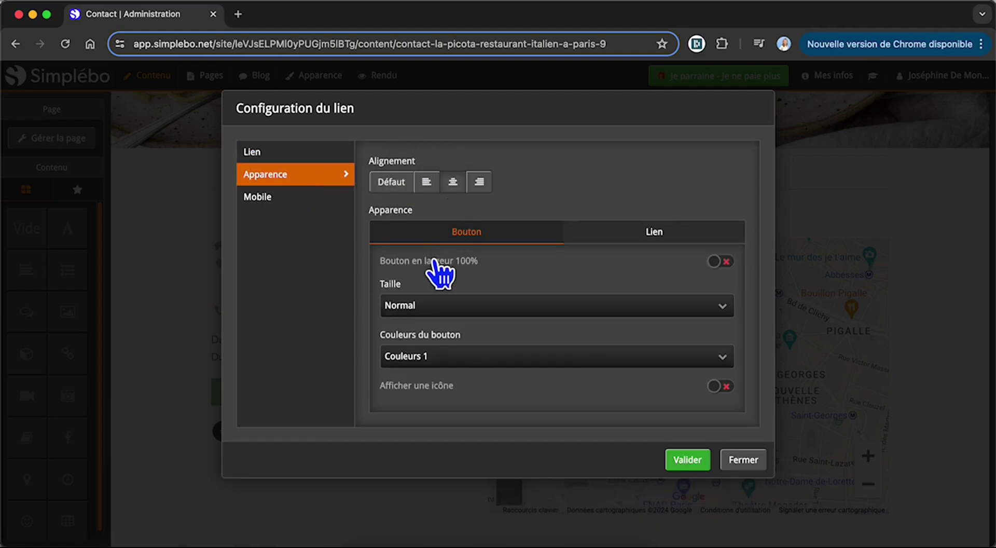
left_click(424, 307)
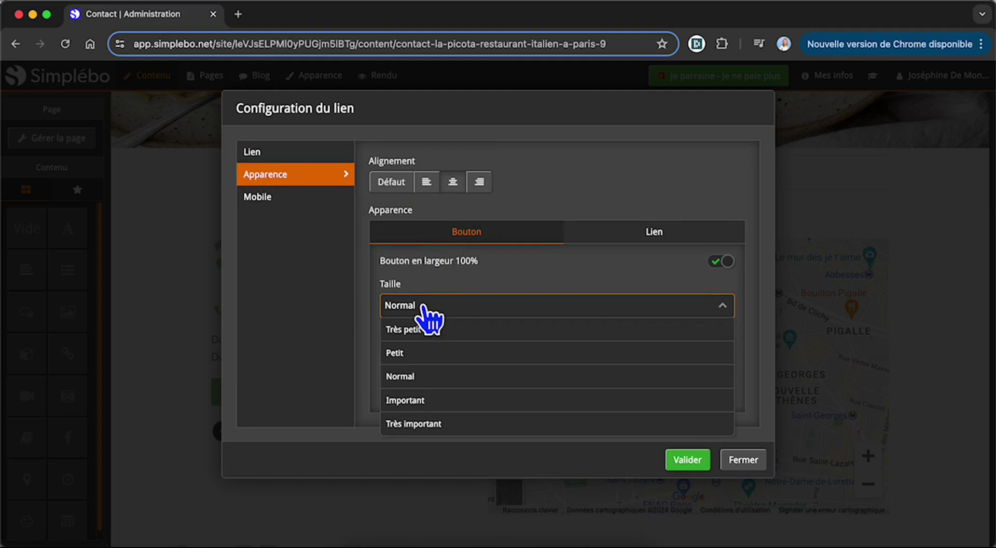
left_click(423, 401)
left_click(431, 358)
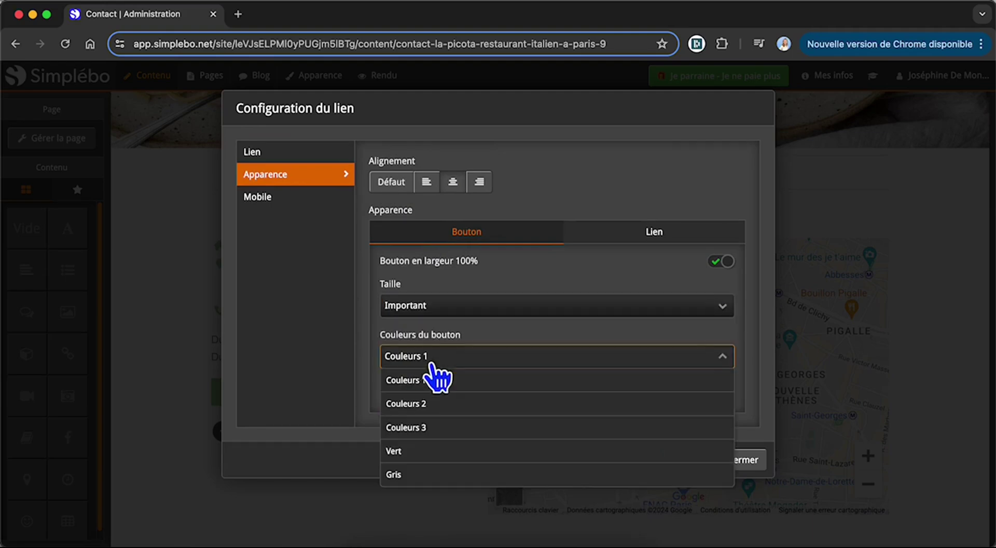
left_click(428, 406)
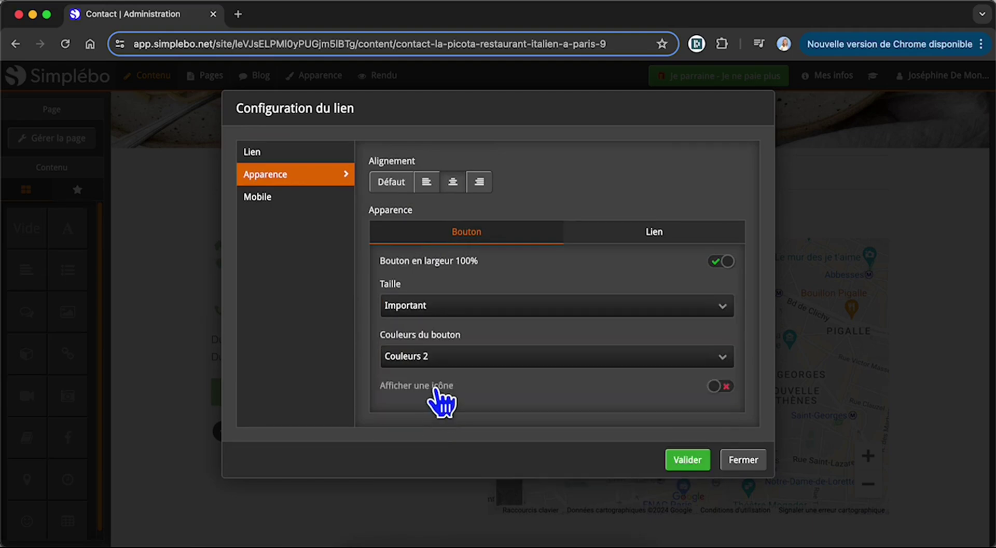
Enable an icon on the button and search the Version 2 - Plein icons for "calendrier".
left_click(436, 391)
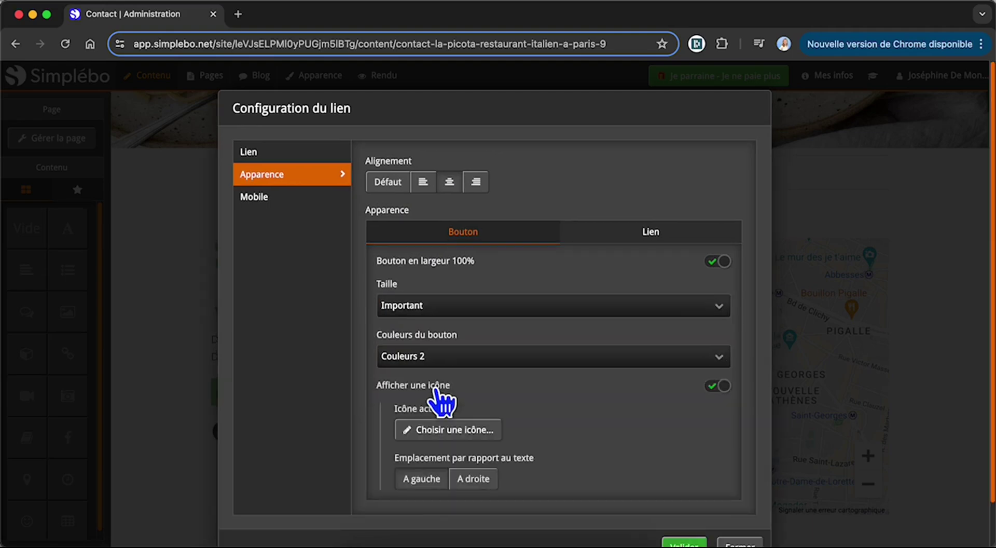
left_click(435, 431)
left_click(362, 195)
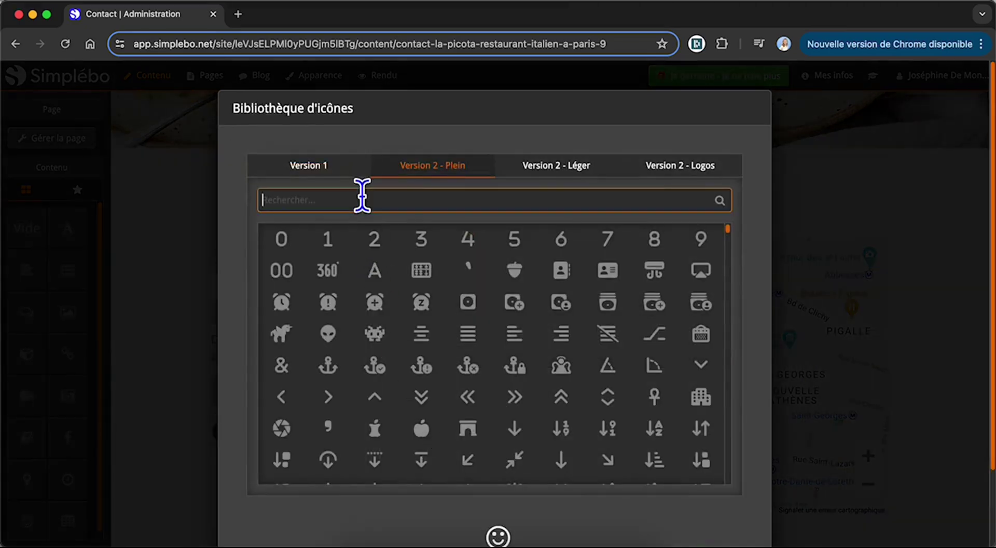
type("calendrier")
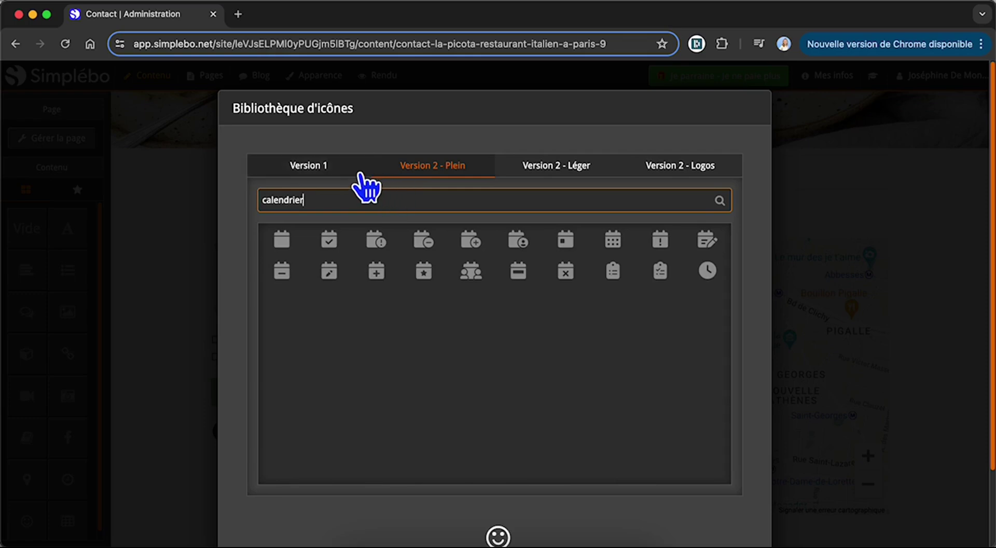
Compare the Version 1 and Version 2 - Plein icons, and search the Version 2 - Léger set for "calendrier".
left_click(343, 172)
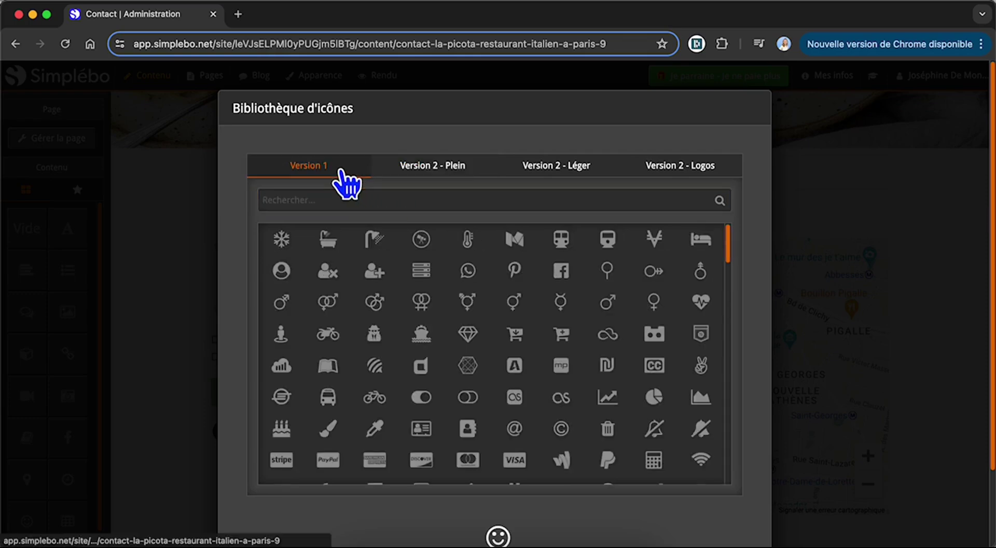
left_click(422, 176)
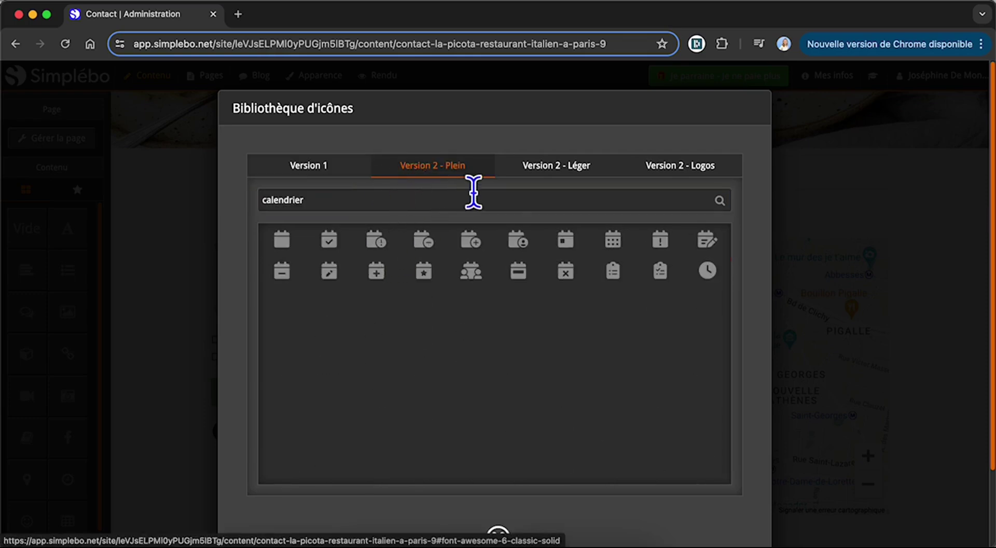
left_click(553, 171)
left_click(397, 199)
type("c")
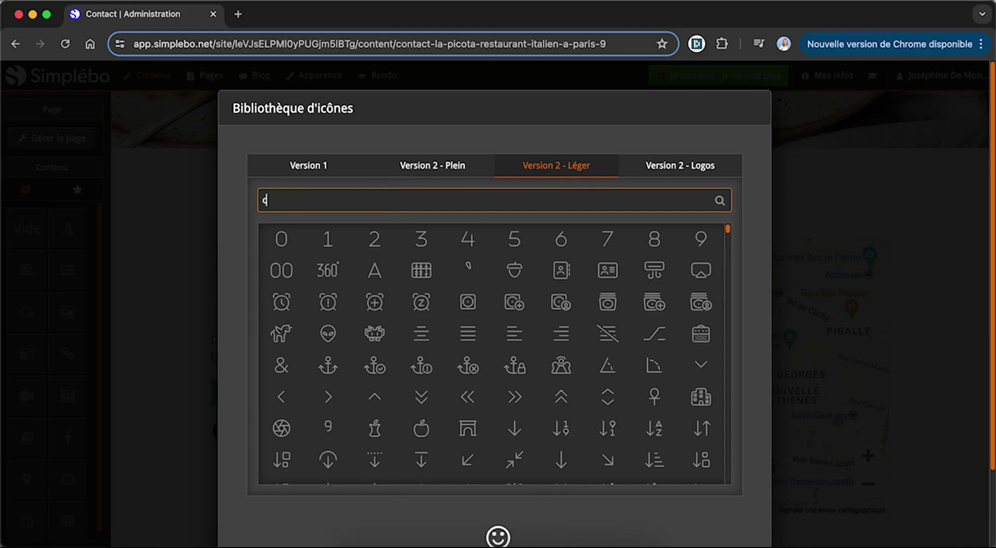
type("alendrier")
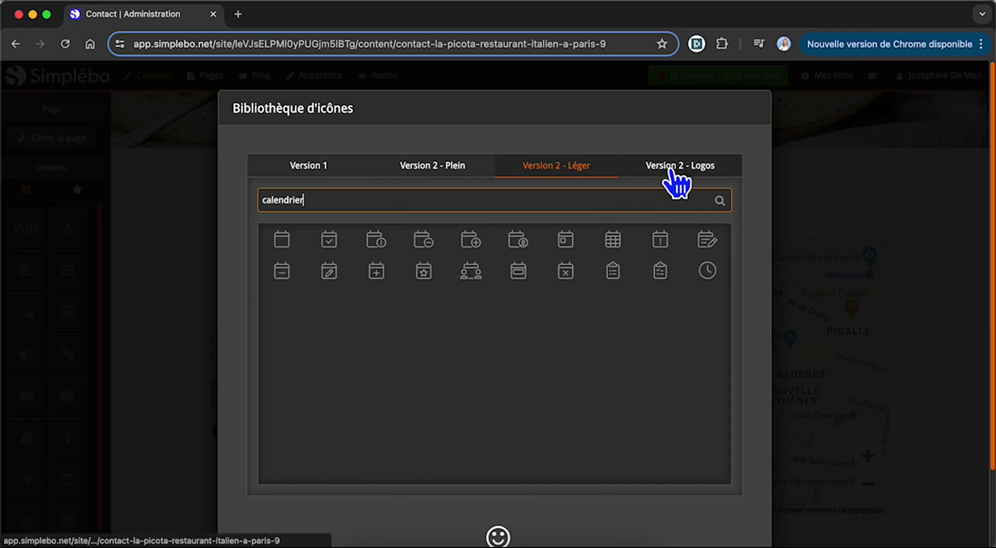
Browse the Version 2 - Logos icons and search them for "facebook".
left_click(698, 169)
scroll(605, 328, "down", 15)
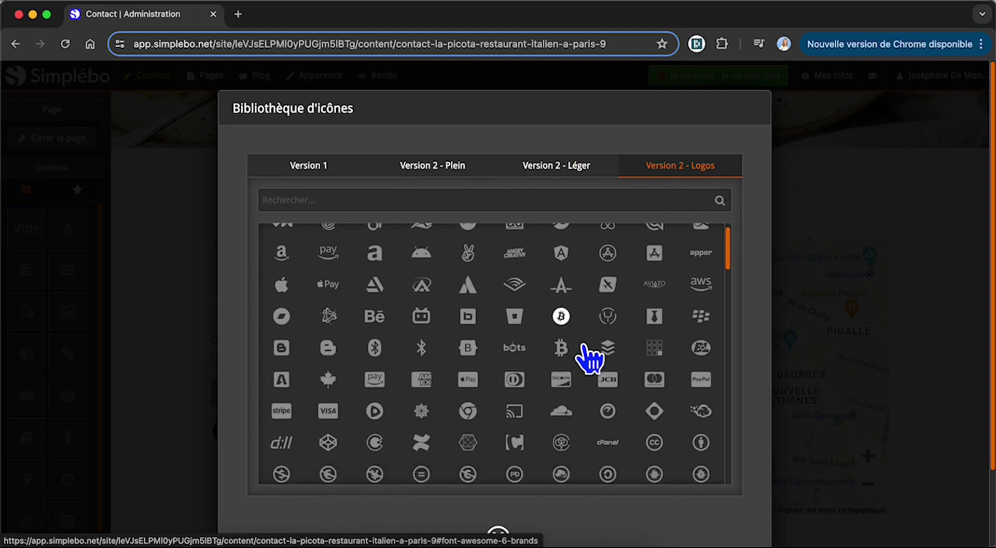
scroll(585, 347, "down", 4)
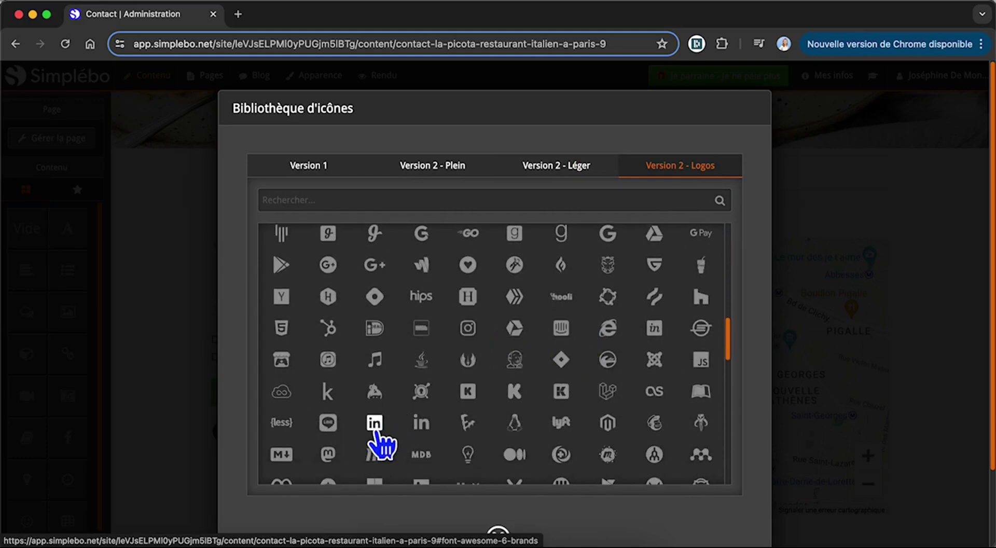
scroll(380, 445, "down", 7)
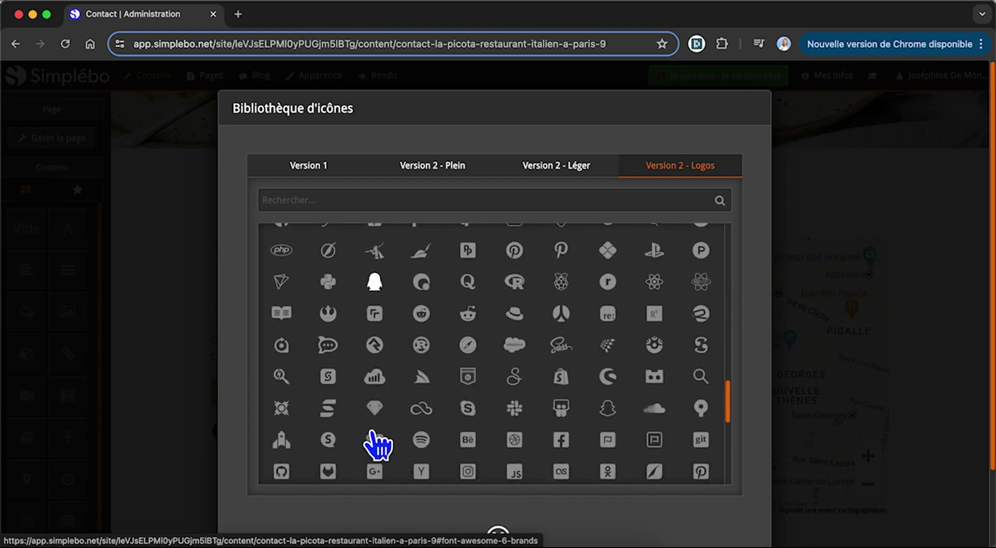
scroll(378, 444, "up", 15)
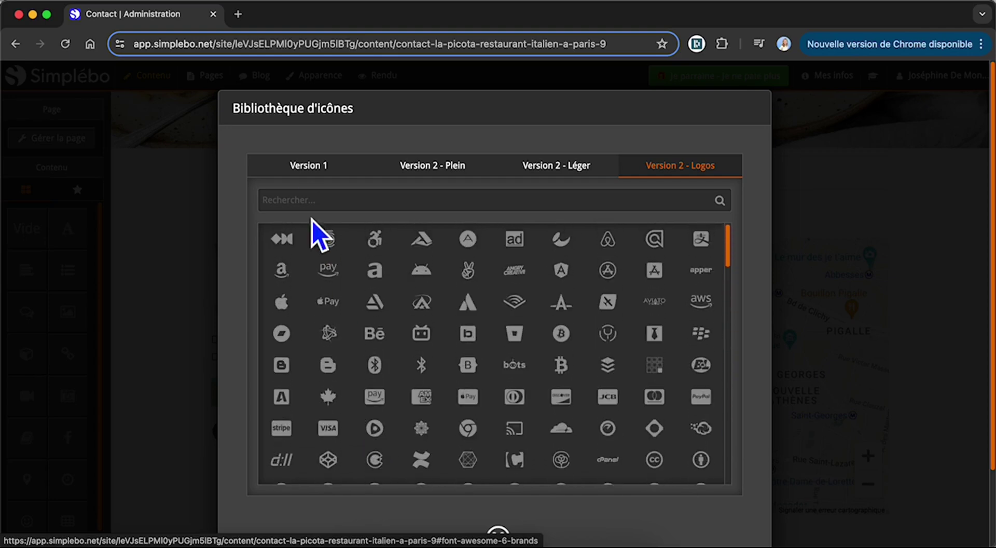
left_click(309, 199)
type("facebo")
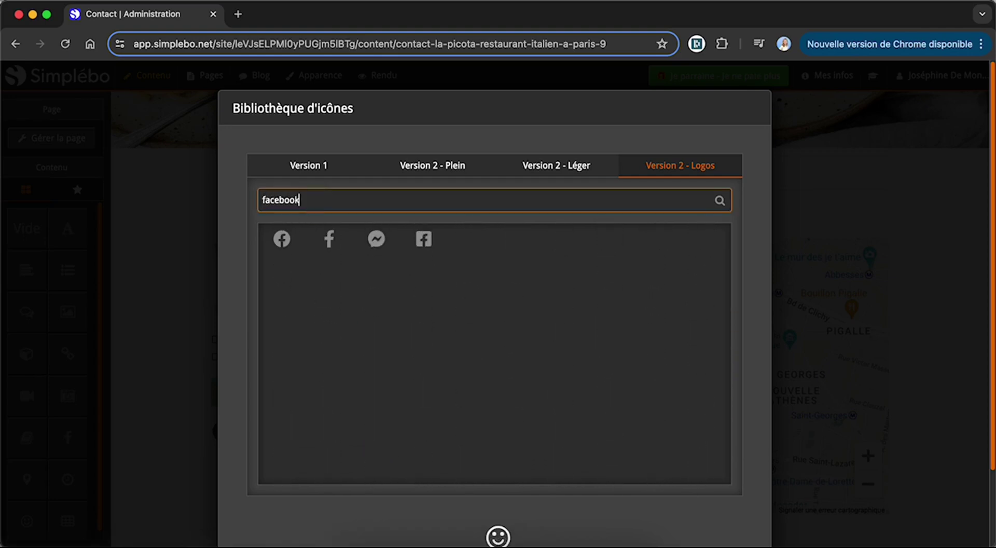
Choose the checked calendar icon from the Version 2 - Léger set for the Réserver une table button and save the link configuration.
type("ok")
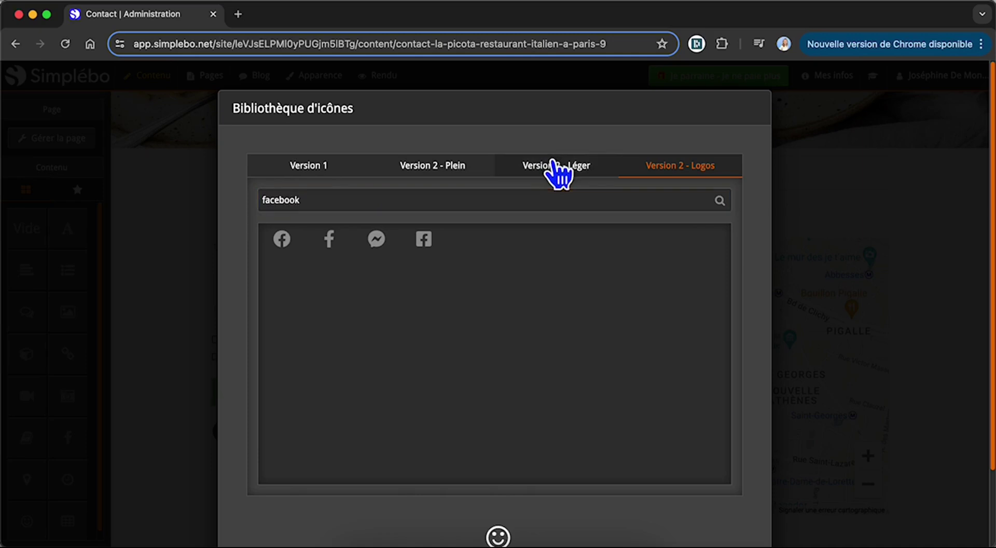
left_click(555, 168)
left_click(328, 239)
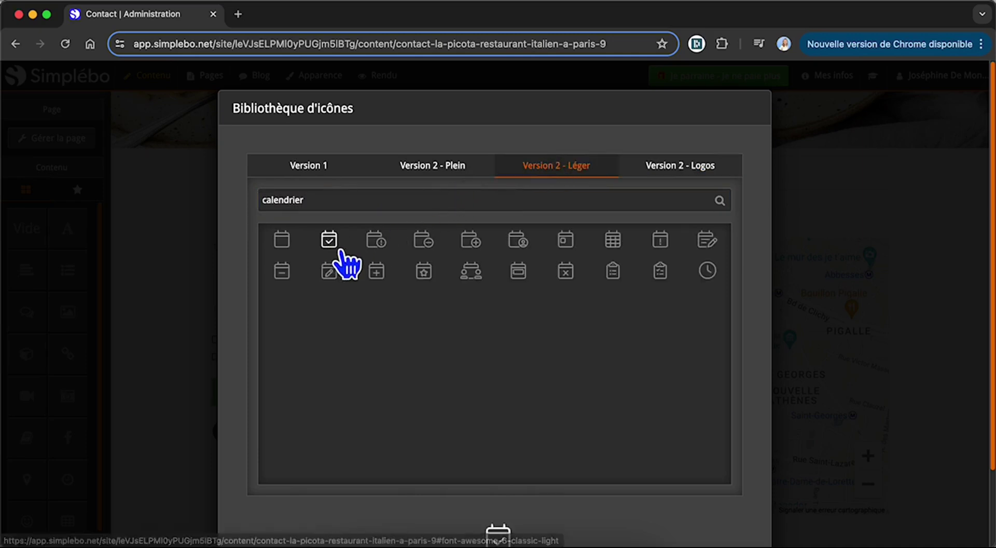
scroll(510, 417, "down", 1)
left_click(687, 506)
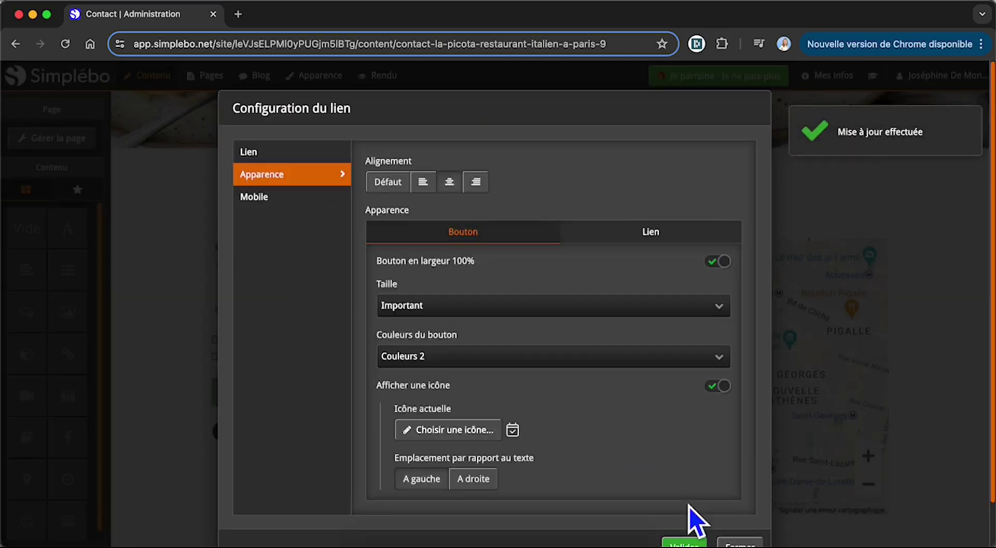
left_click(686, 501)
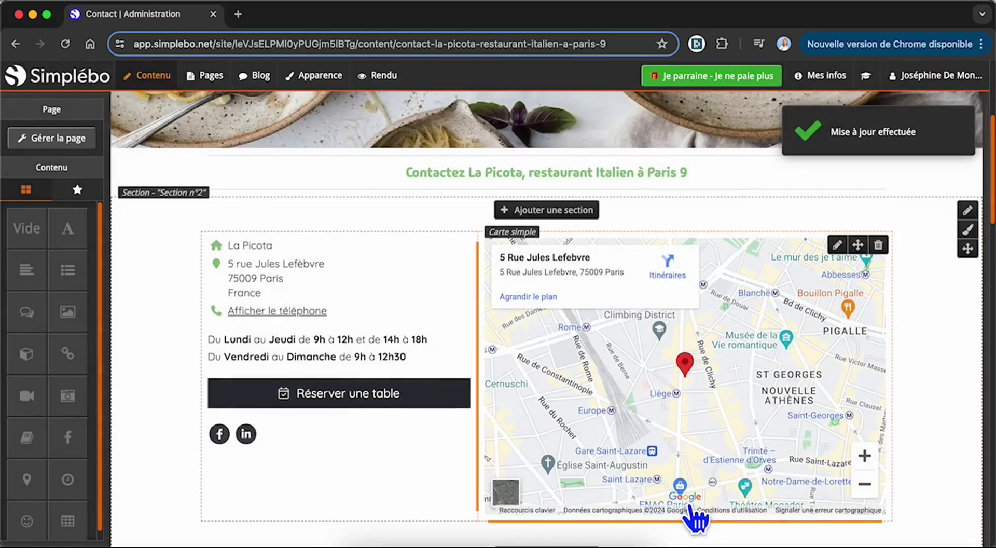
mouse_move(418, 404)
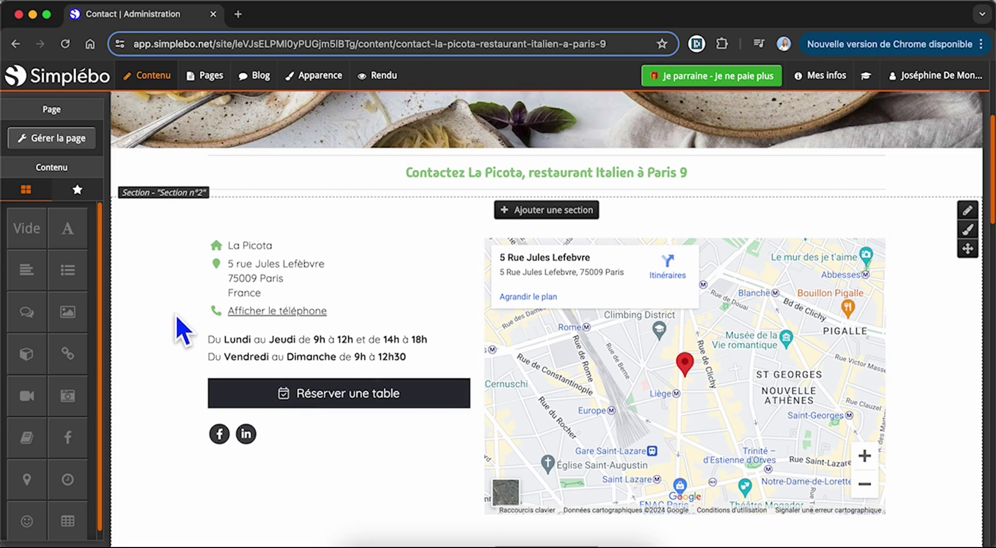
mouse_move(211, 339)
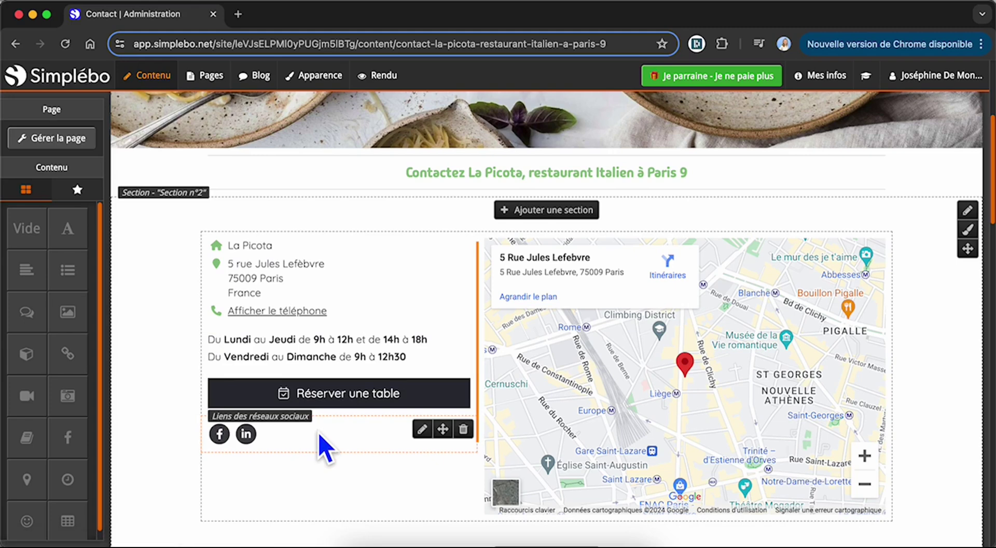
left_click(826, 76)
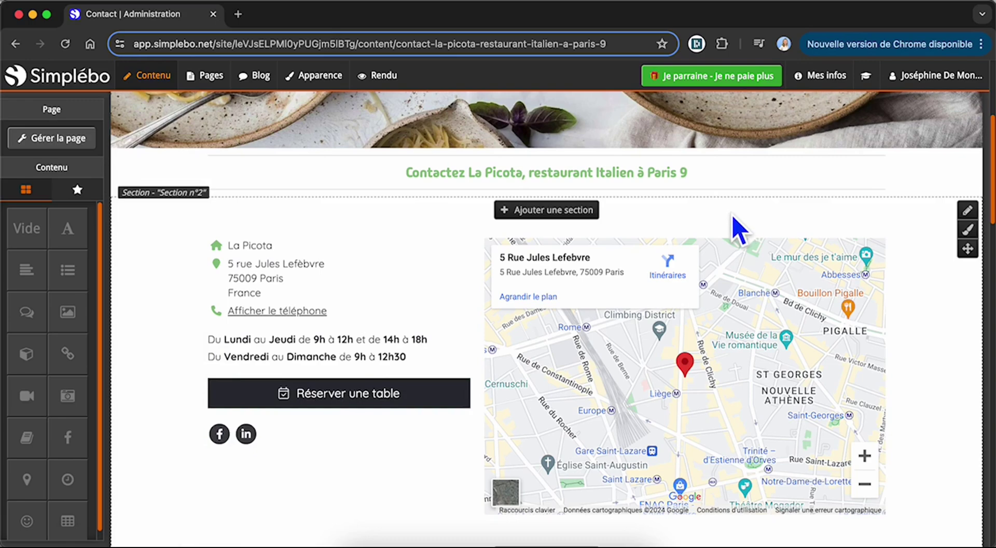
Move the Réserver une table button from beneath the opening hours to directly below the map.
scroll(171, 379, "down", 2)
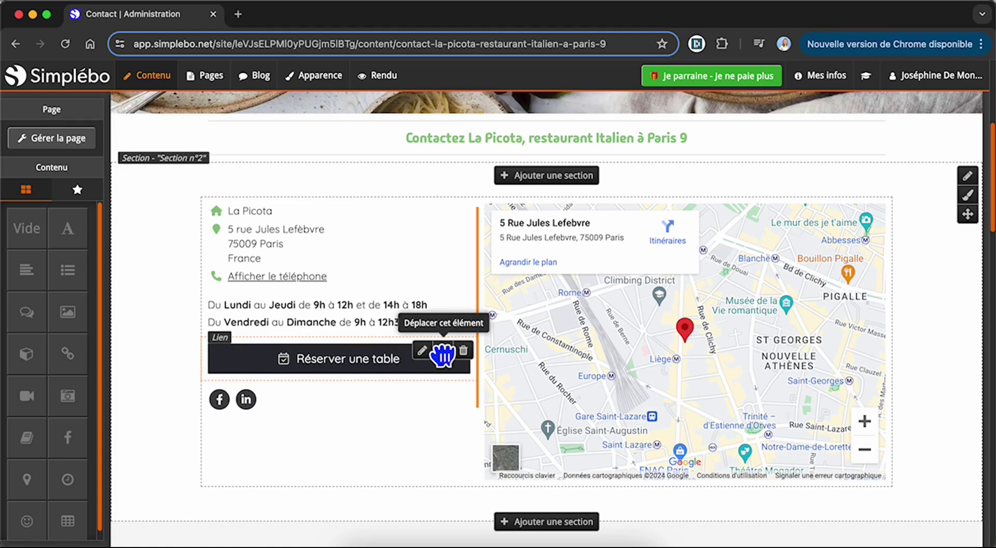
left_click_drag(442, 355, 544, 475)
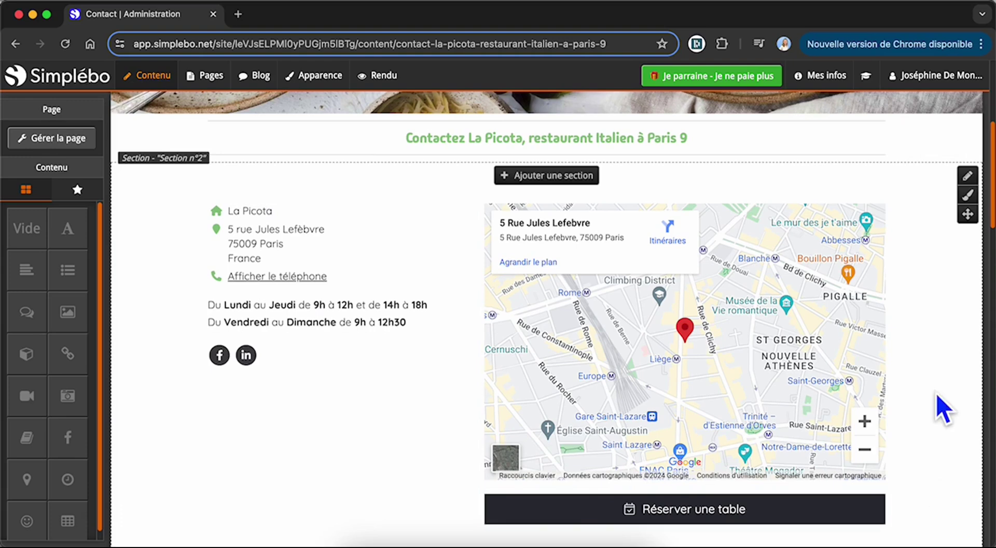
Reduce the map's height and widen the contact details column slightly, narrowing the column with the map and button.
mouse_move(782, 396)
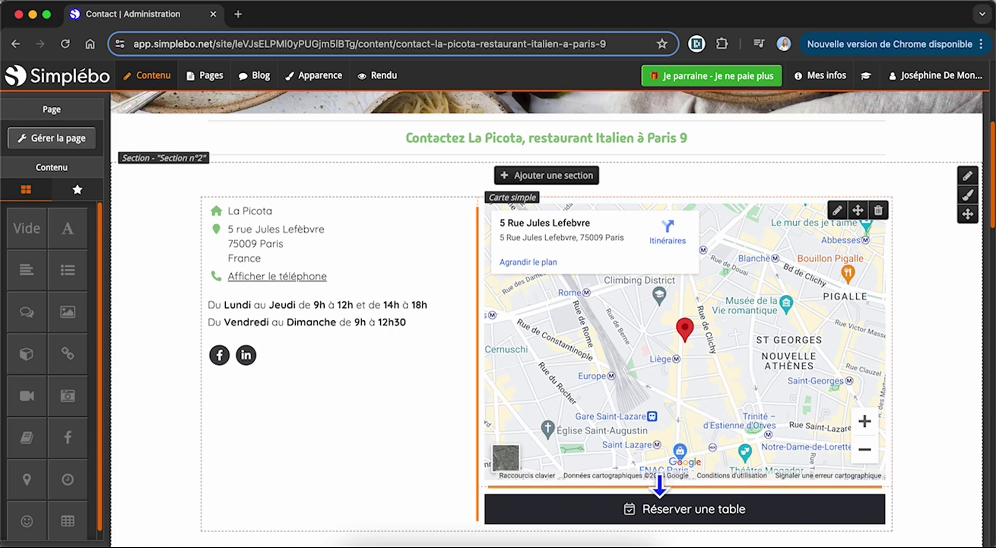
left_click_drag(659, 482, 674, 452)
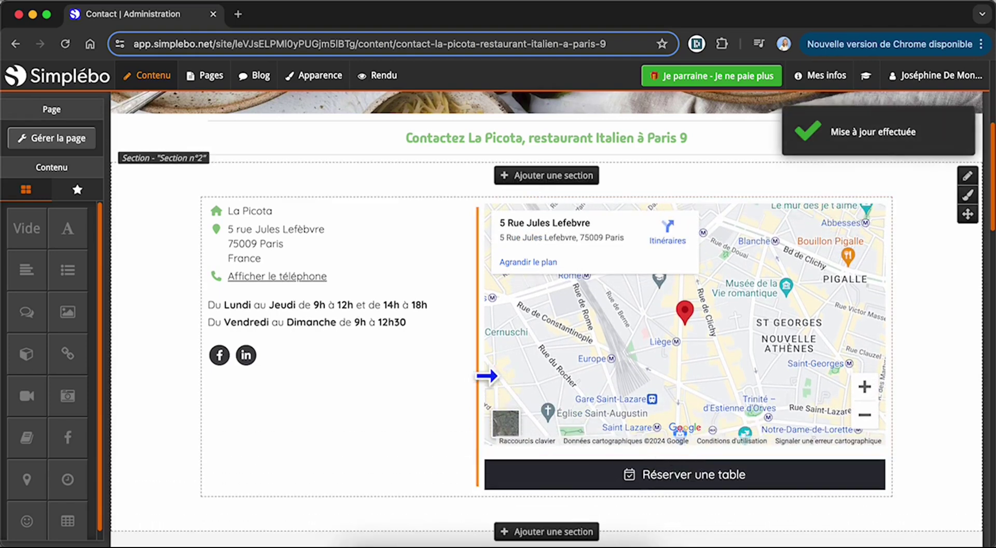
left_click_drag(486, 372, 508, 373)
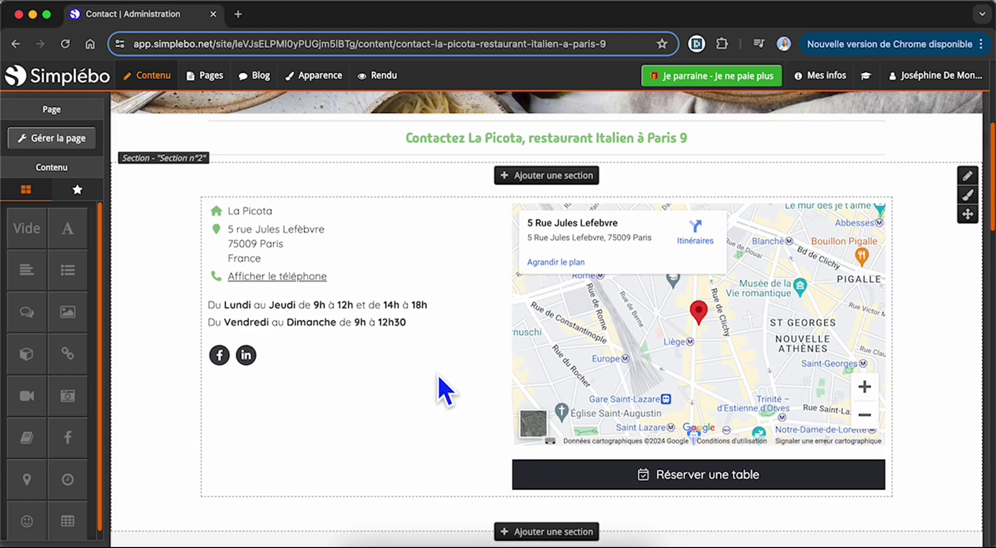
Delete the Horaires element above the social network links and confirm its removal.
mouse_move(464, 335)
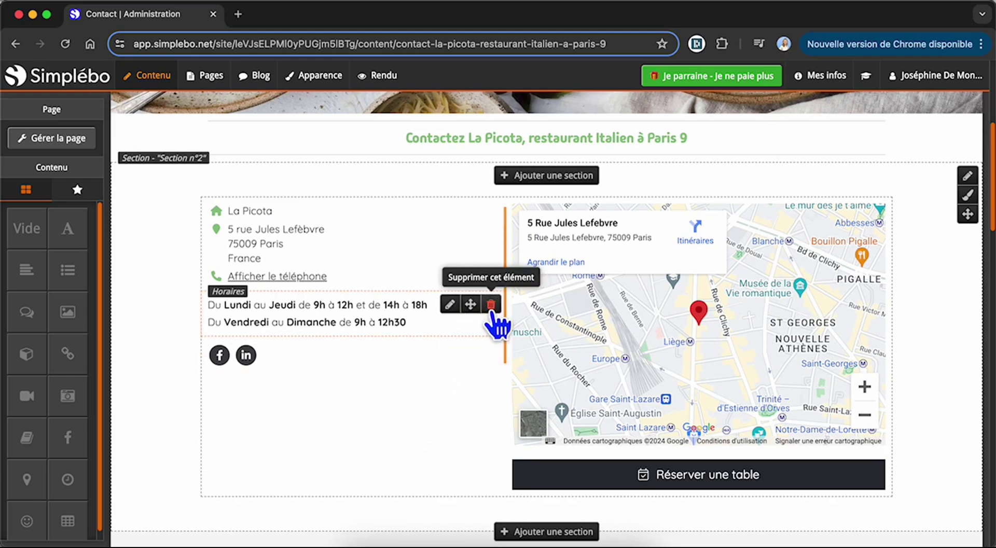
left_click(491, 310)
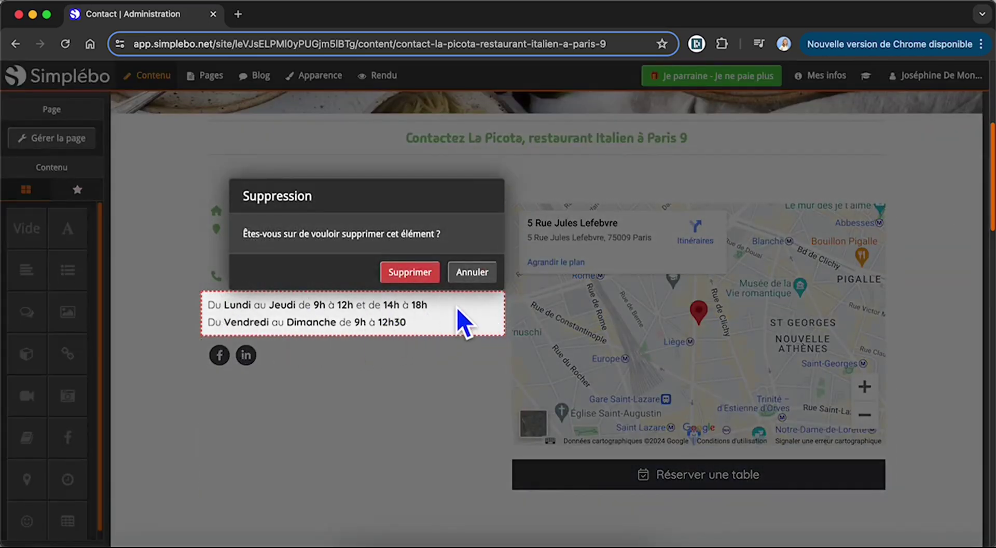
left_click(423, 280)
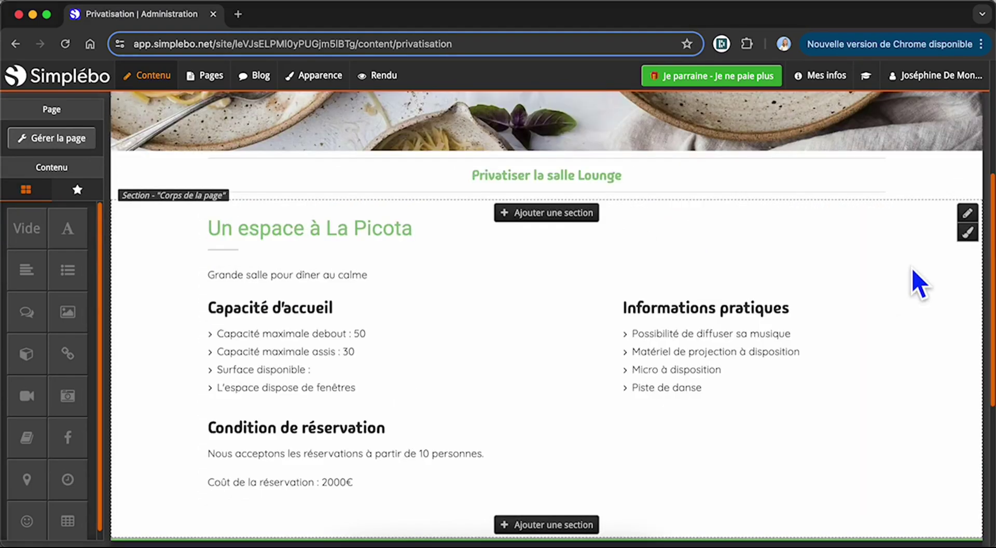
On the Privatisation page, add the title "Nos atouts" below the Informations pratiques list as a Sous-titre <h3>.
mouse_move(862, 251)
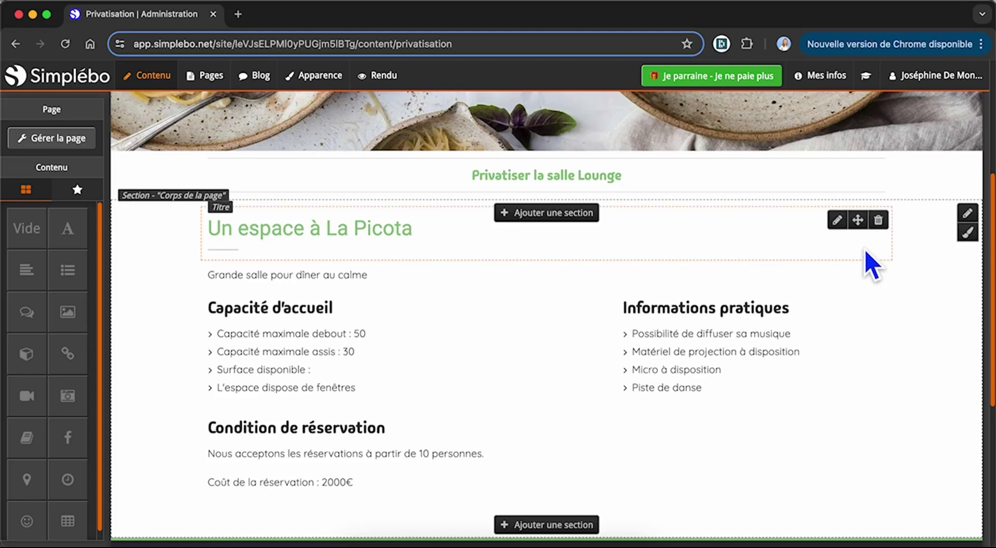
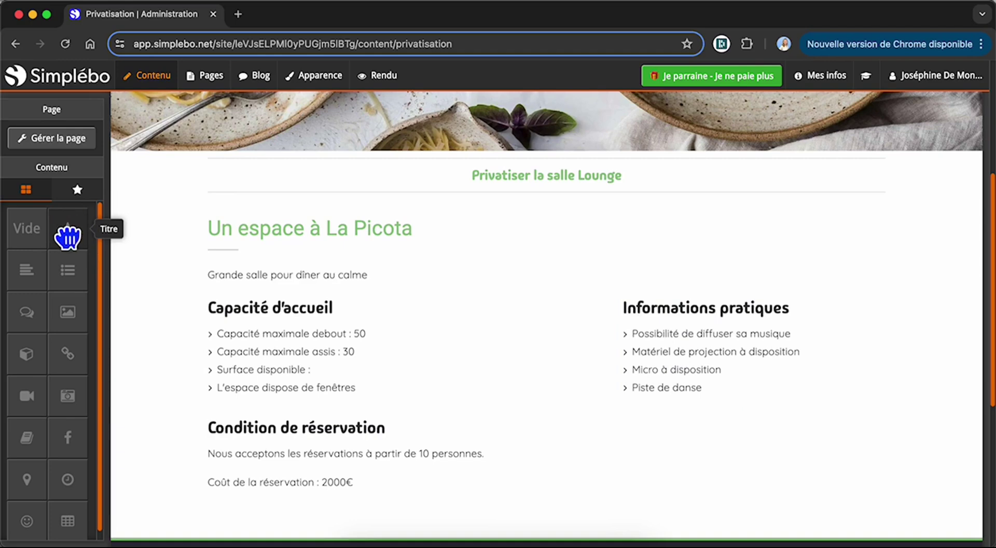
left_click_drag(68, 238, 693, 394)
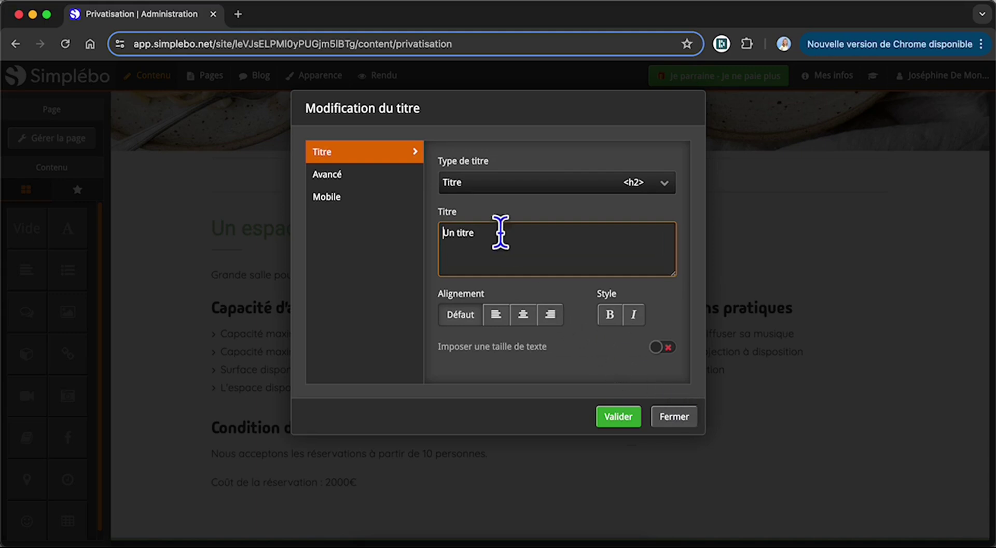
double_click(458, 232)
type("Nos atouts")
left_click(474, 181)
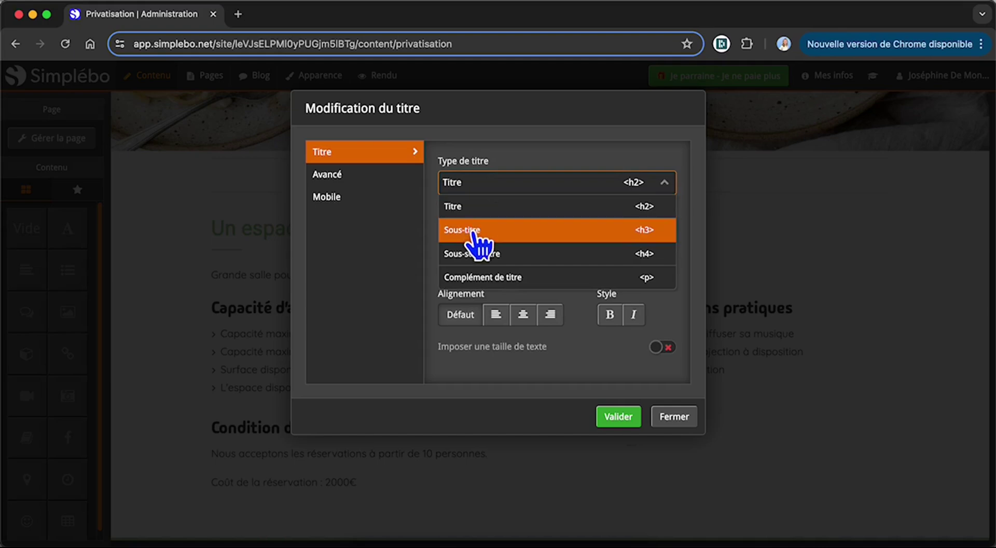
left_click(505, 233)
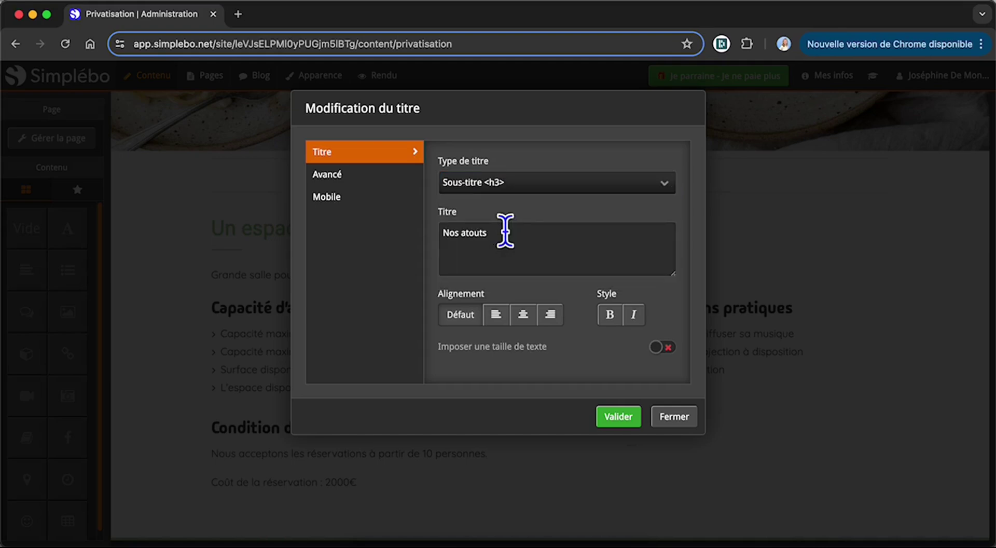
left_click(617, 416)
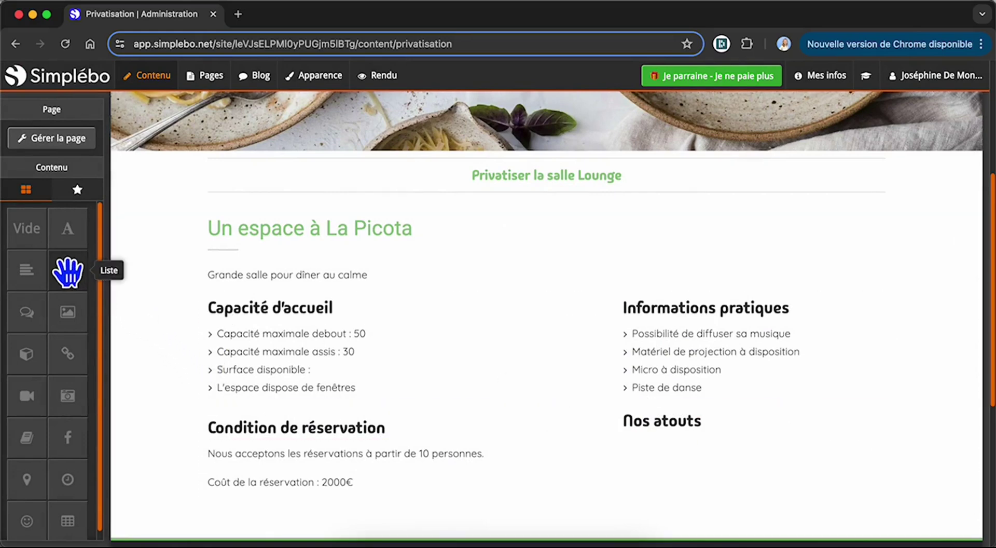
Add a list under Nos atouts with the lines "Terrasse" and "Réservation possible", plus an empty third line.
left_click_drag(68, 273, 697, 444)
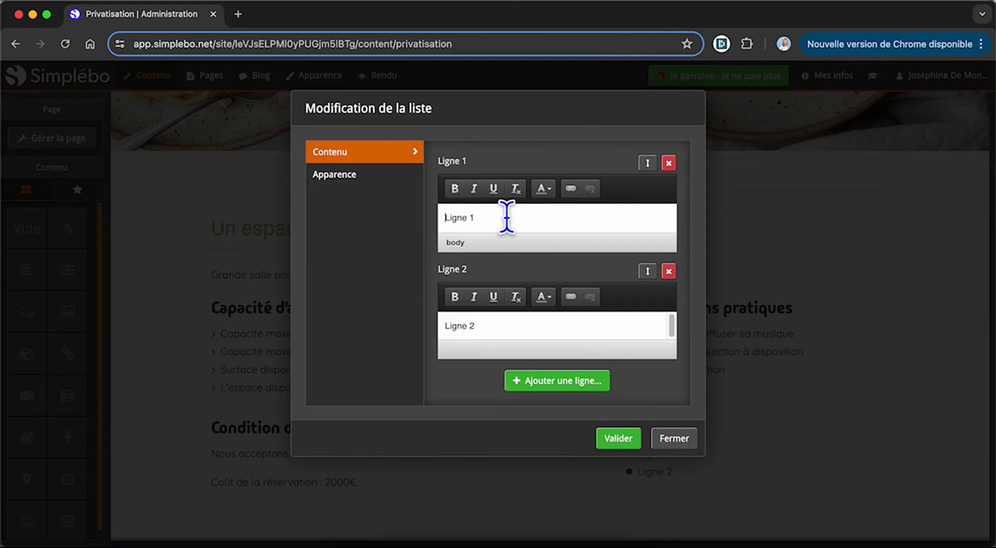
left_click_drag(507, 216, 435, 214)
type("Terrass")
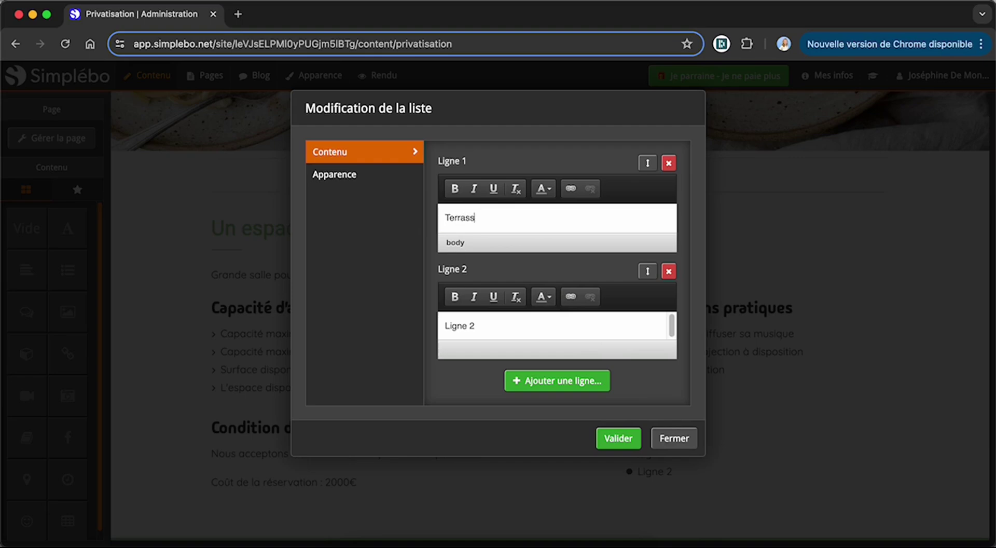
type("e")
left_click_drag(482, 324, 436, 325)
type("R")
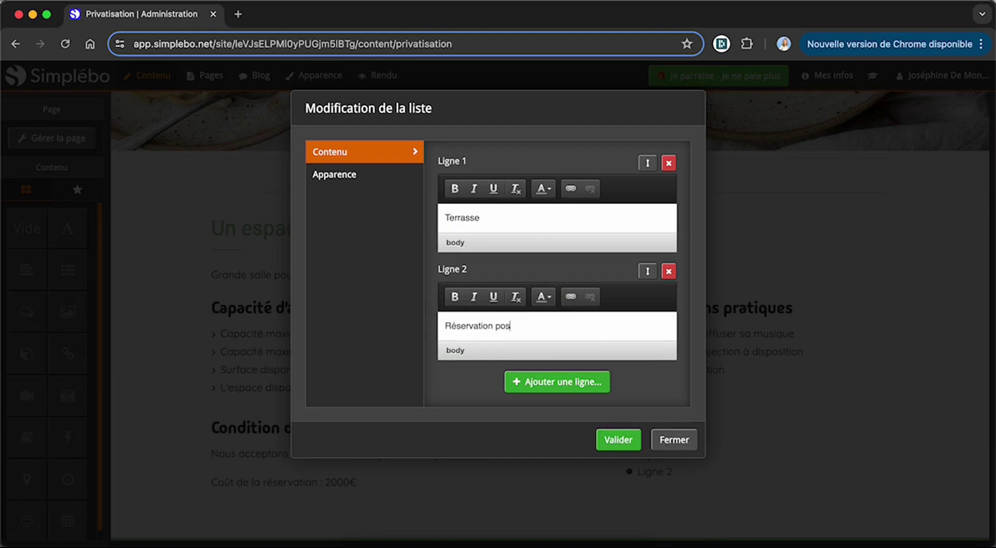
left_click(545, 382)
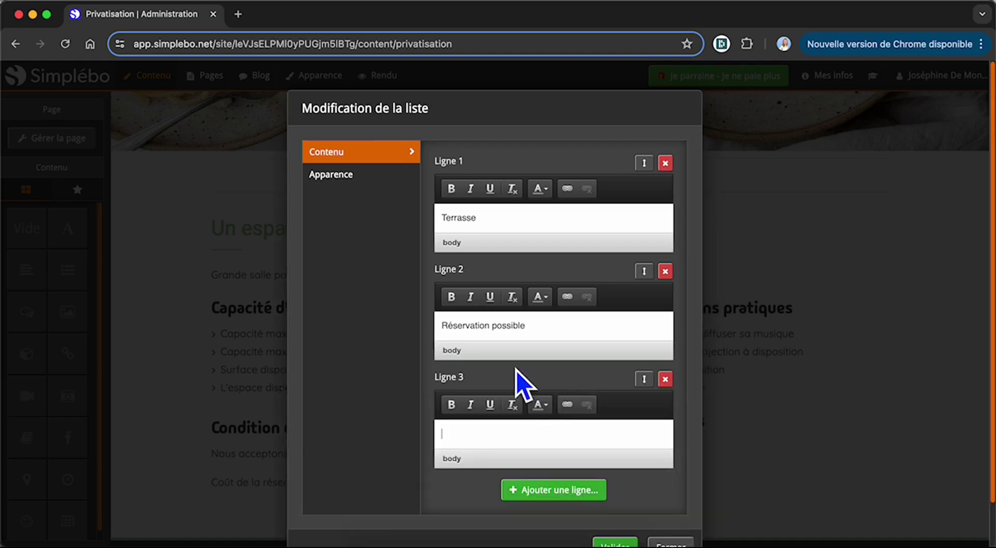
Force the circled check mark as the list's icon and give it a dark magenta colour.
left_click(367, 175)
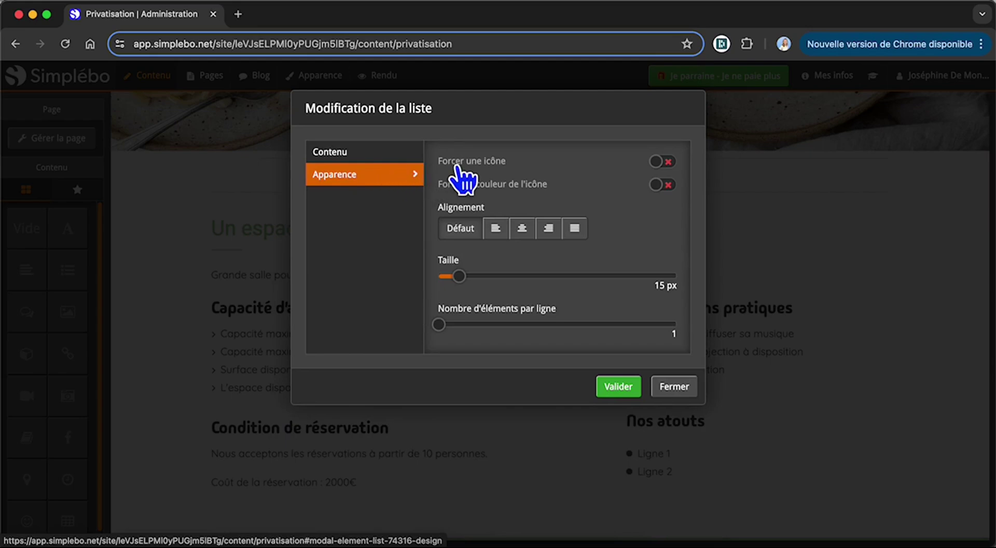
left_click(482, 162)
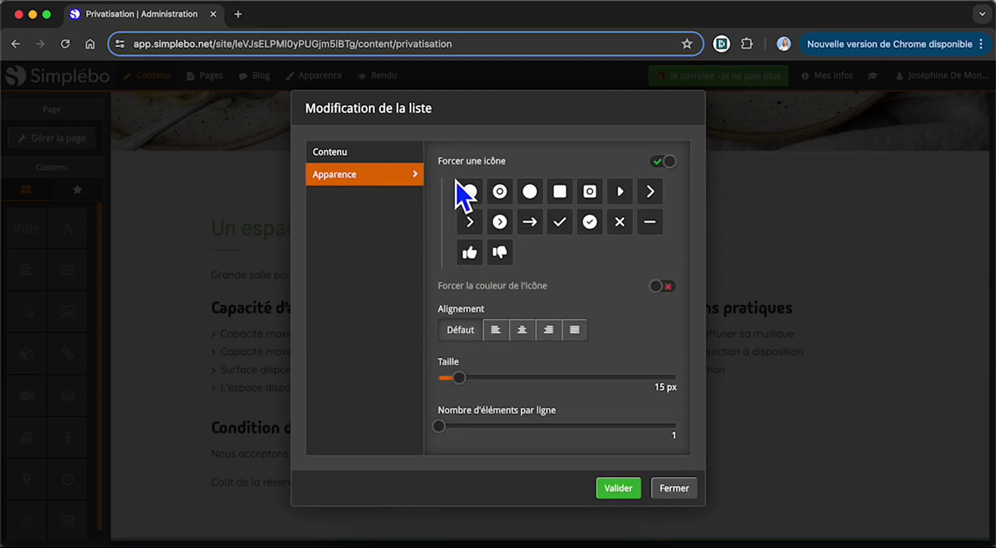
left_click(590, 225)
left_click(498, 286)
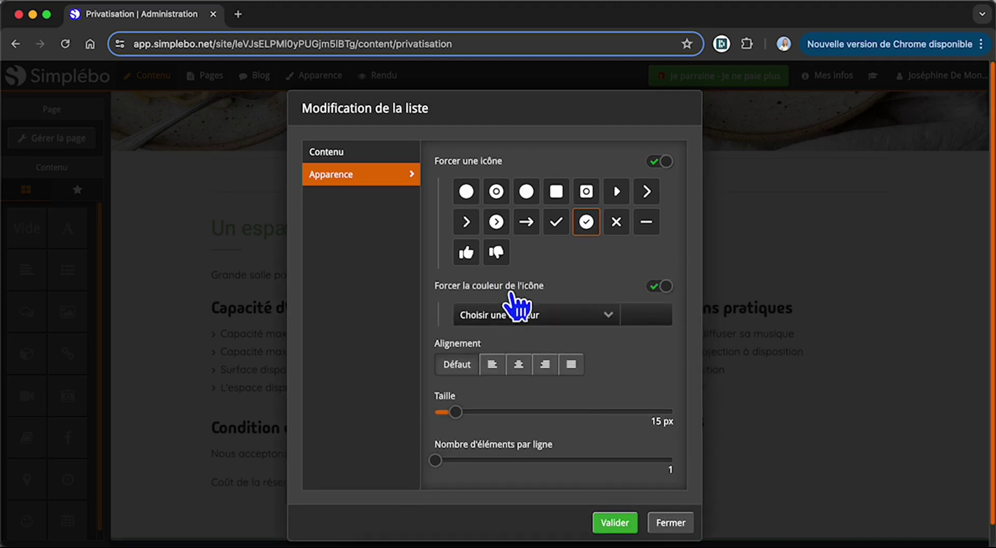
left_click(610, 316)
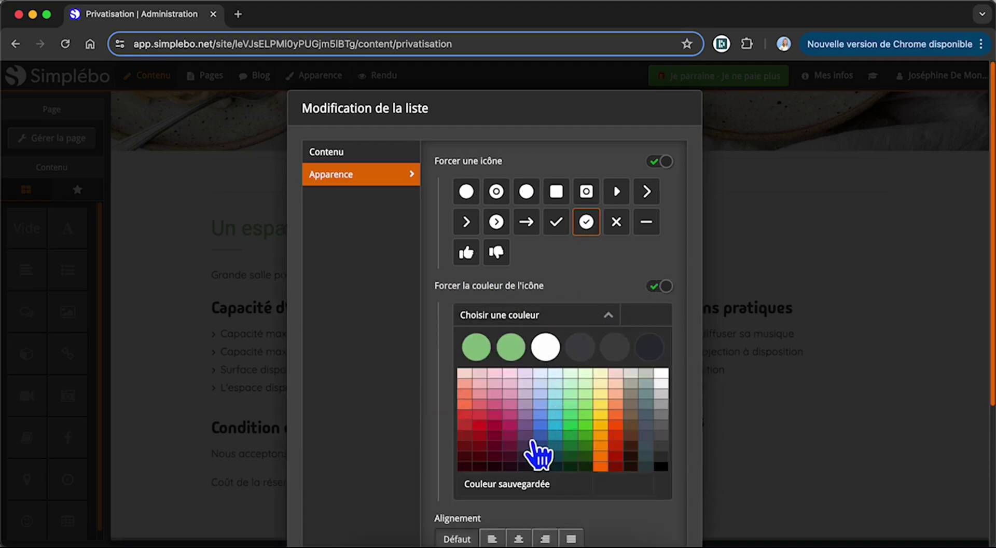
left_click(510, 435)
Set the list's size to 40 px and save the list.
scroll(396, 439, "down", 4)
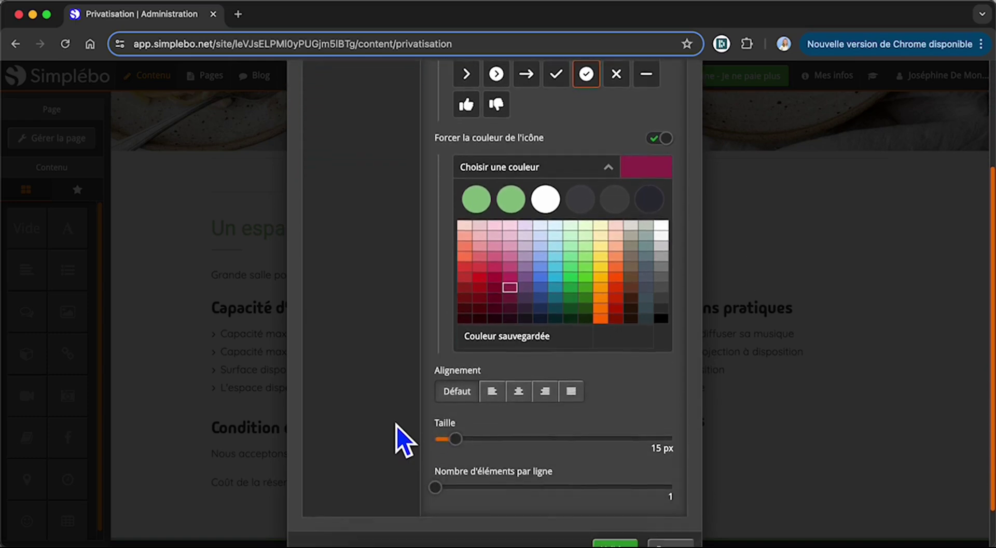
left_click_drag(455, 391, 537, 393)
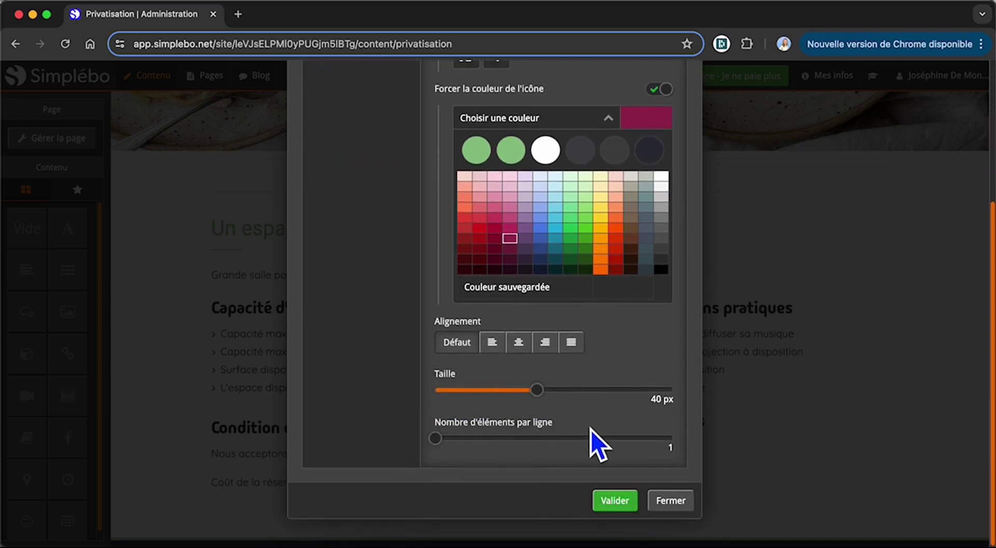
left_click(613, 501)
Add a full-width text element reading "A bientôt !" below both columns of the section and save it.
scroll(696, 500, "down", 3)
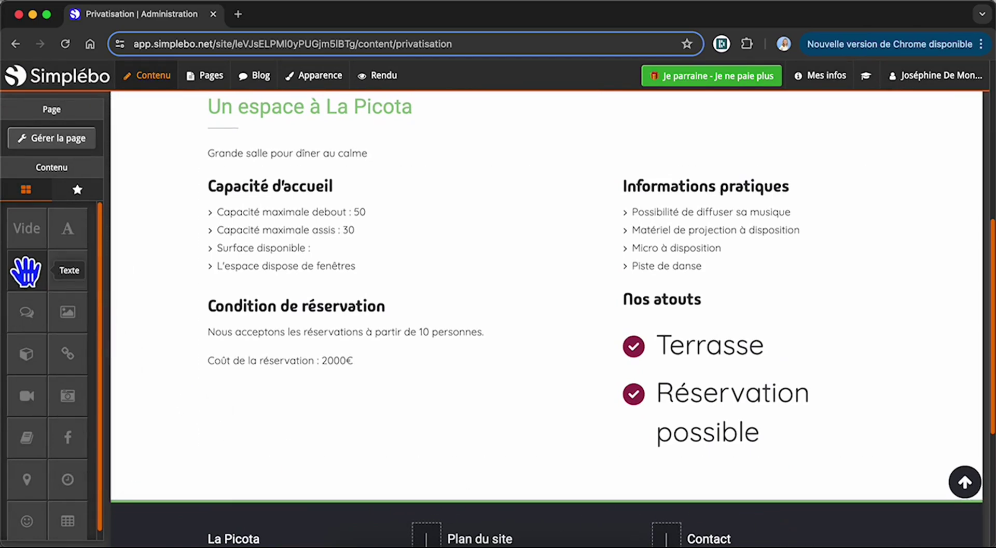
left_click_drag(25, 270, 267, 456)
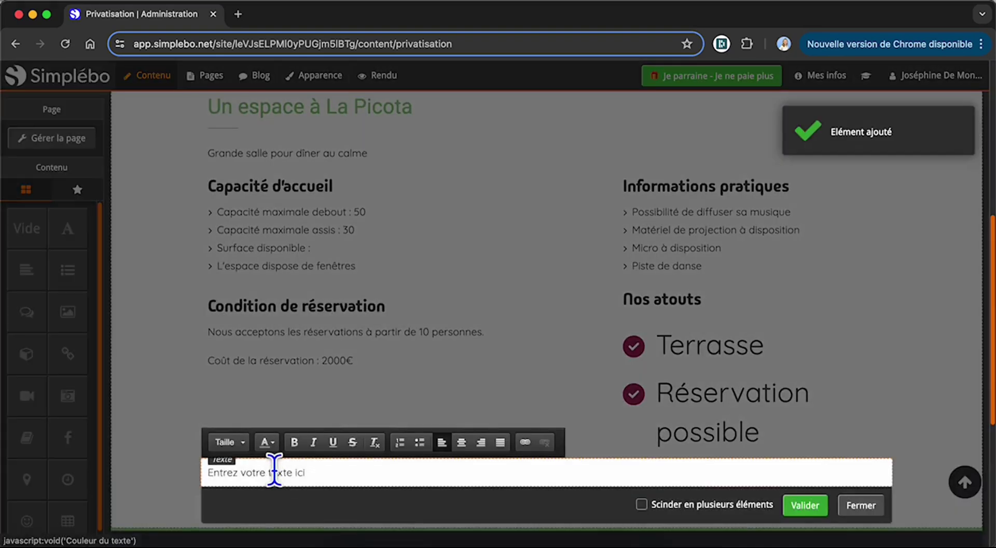
triple_click(274, 472)
type("A bientôt !")
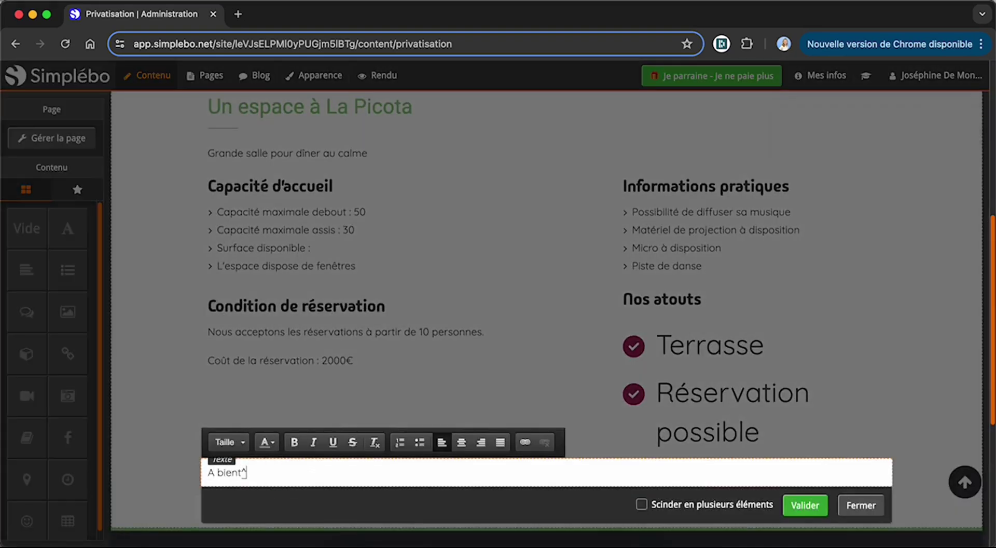
left_click(805, 505)
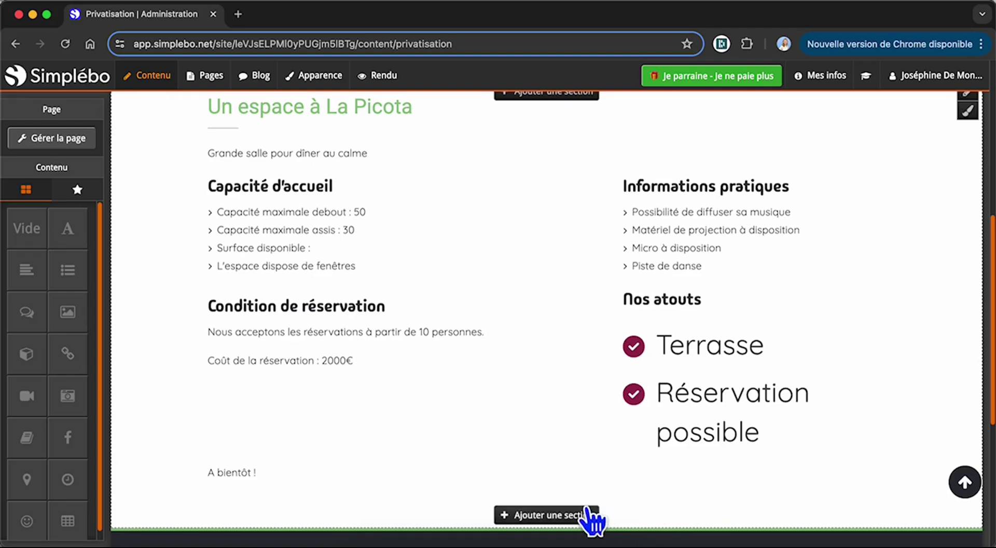
Add a new section below "A bientôt !" from the "Nos spécialités" template (Modèle #154) and look through its content.
left_click(534, 515)
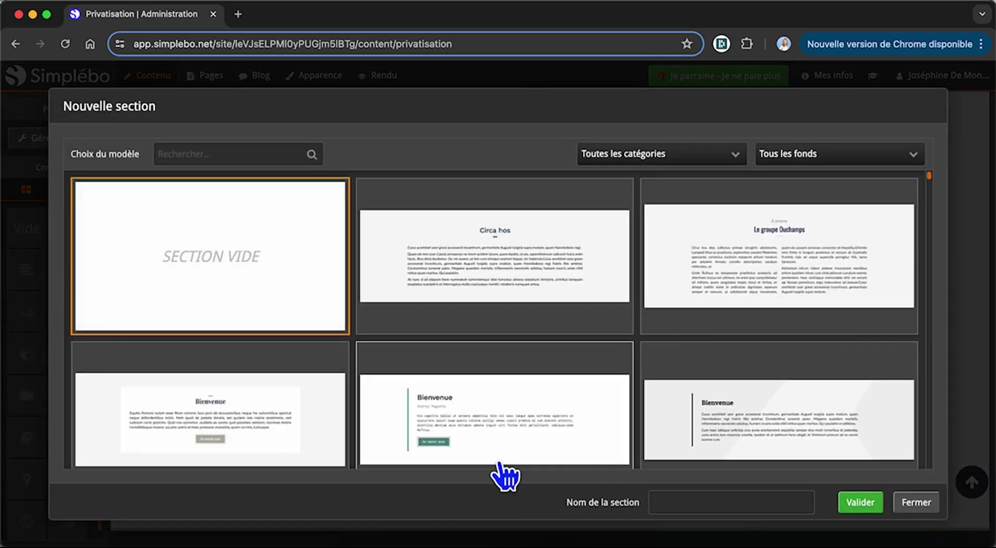
scroll(500, 472, "down", 5)
scroll(503, 475, "down", 9)
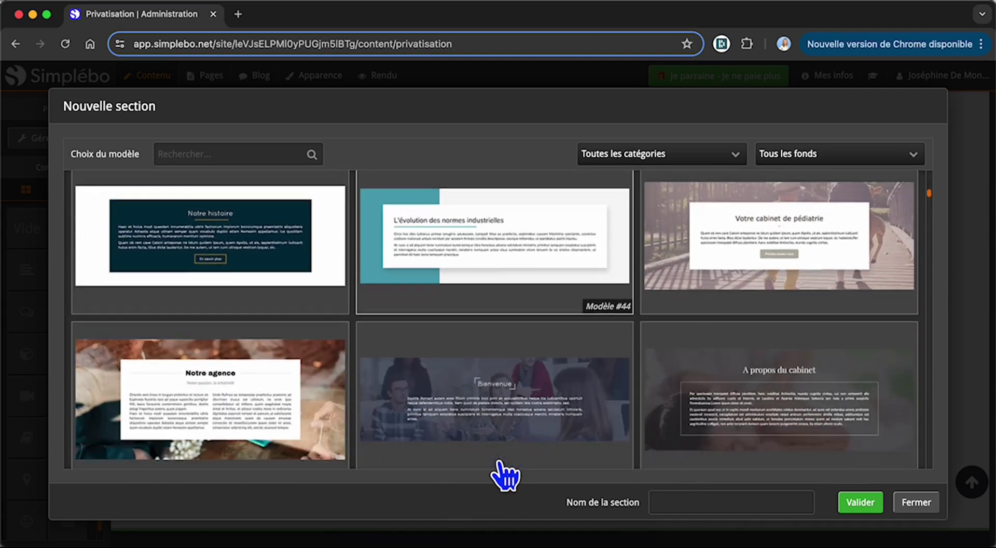
scroll(504, 474, "down", 8)
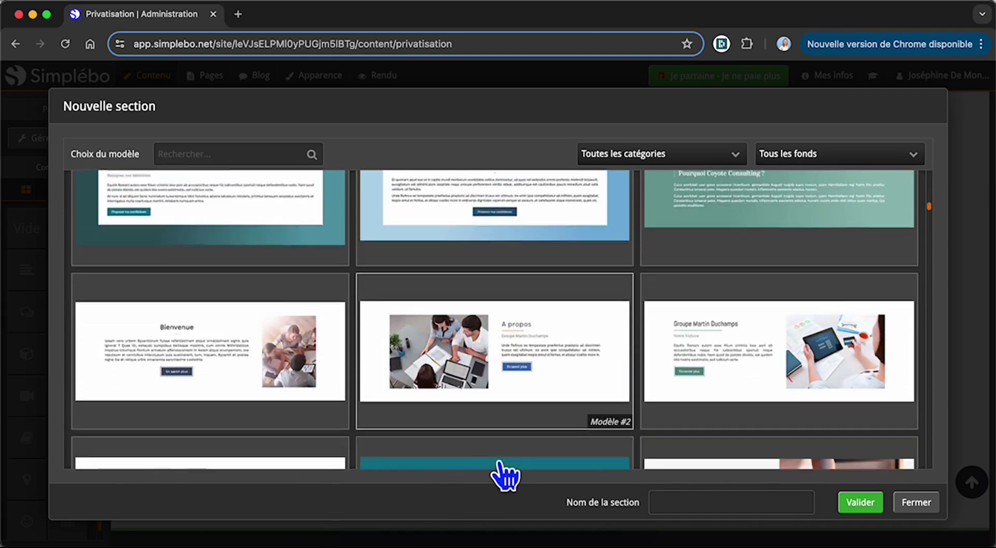
scroll(504, 474, "down", 7)
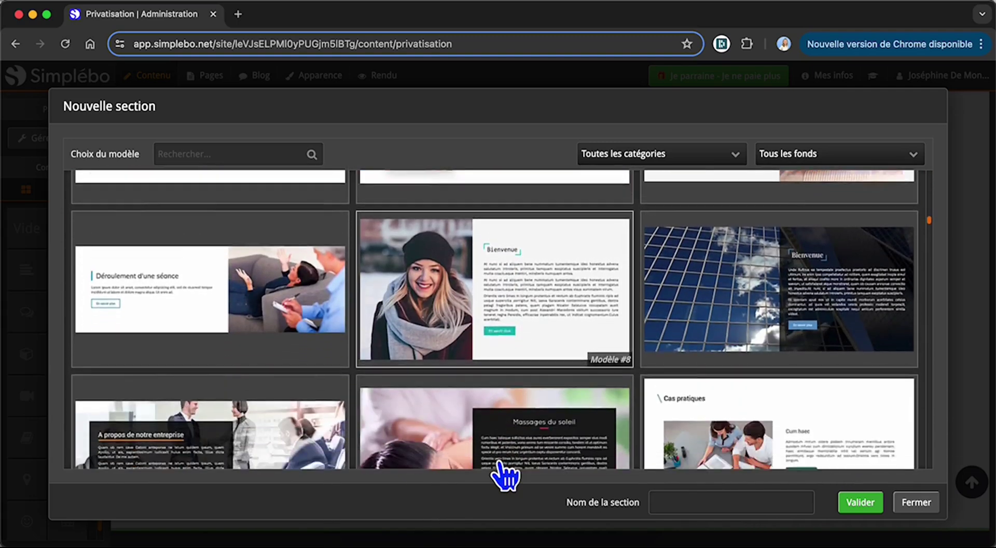
scroll(504, 474, "down", 2)
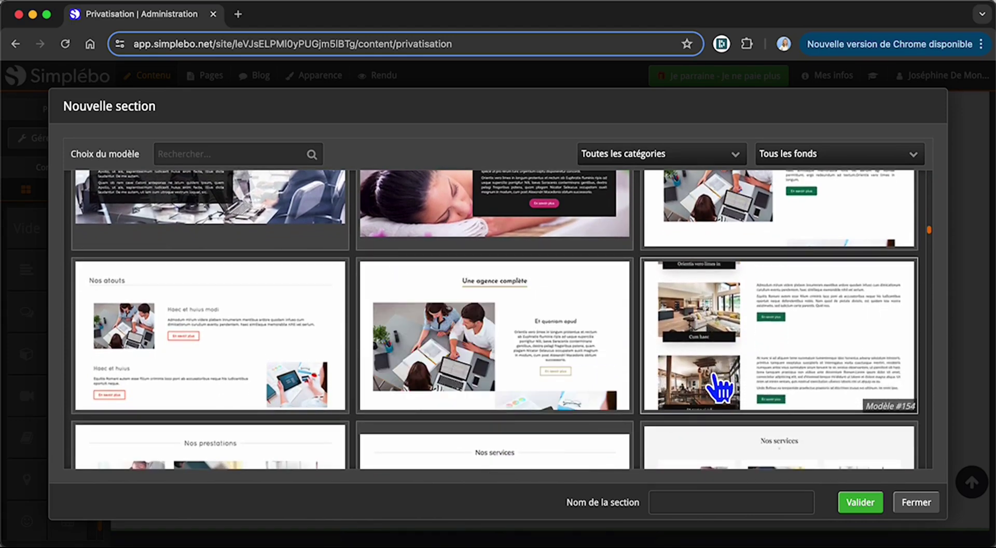
left_click(716, 376)
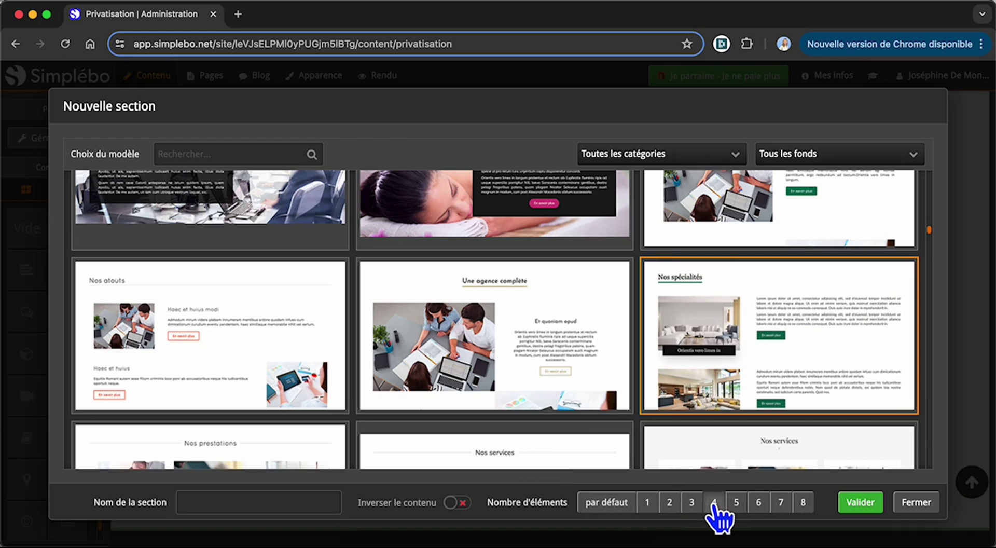
left_click(858, 501)
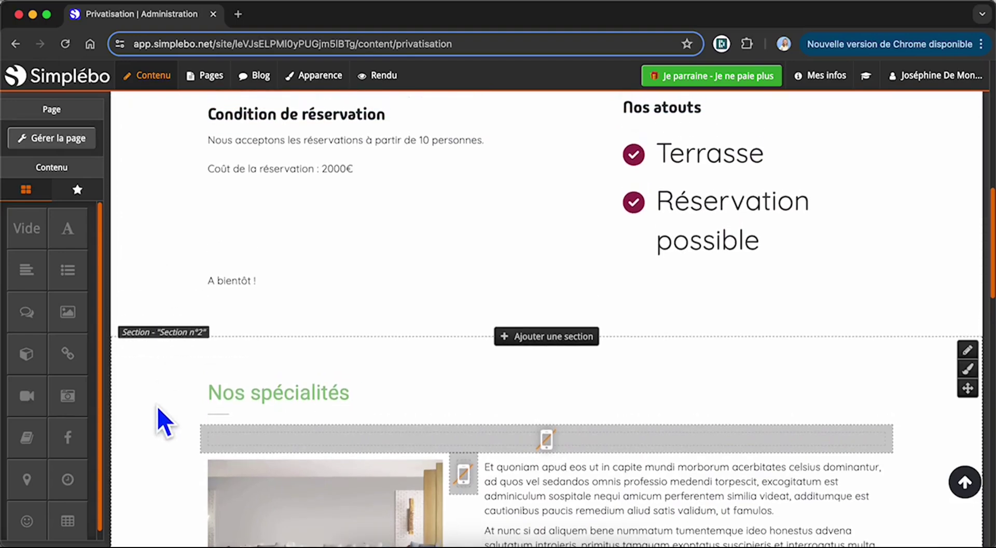
scroll(163, 421, "down", 15)
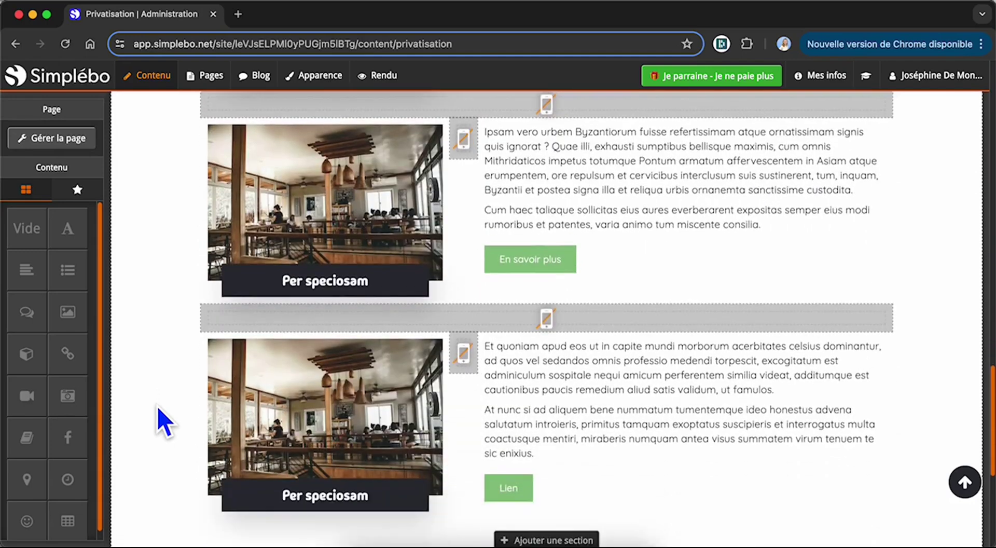
scroll(163, 421, "down", 2)
mouse_move(253, 379)
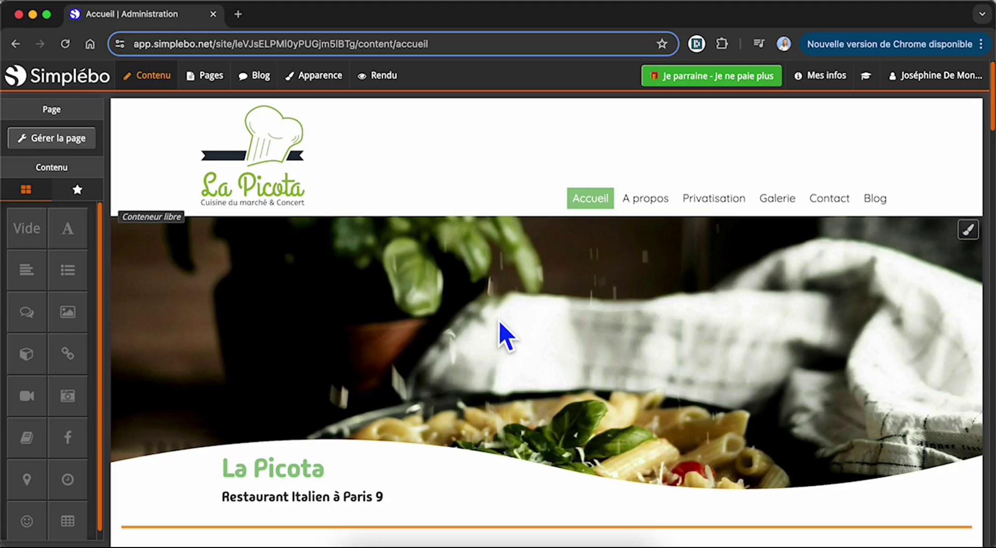
Open the site's A propos page and look through its content.
left_click(649, 198)
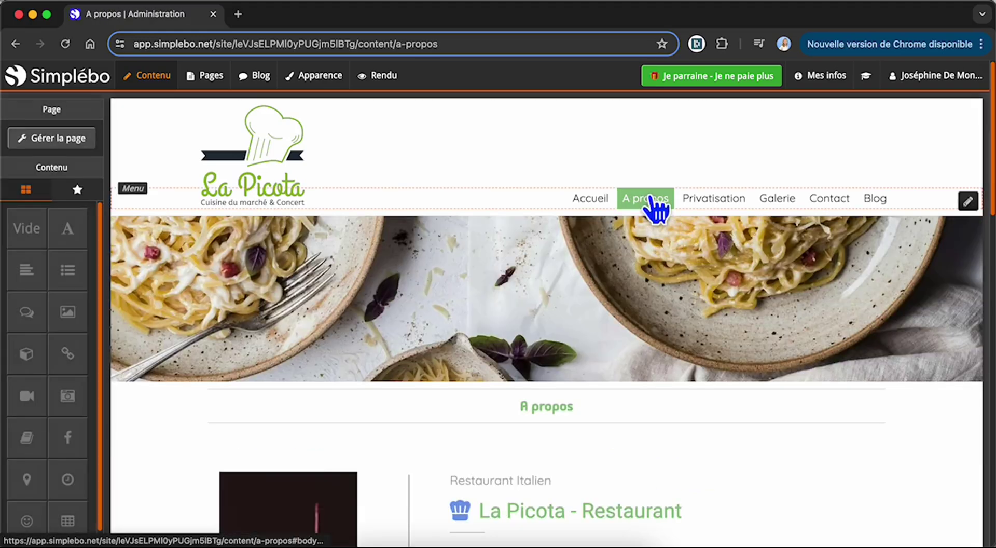
scroll(640, 445, "down", 3)
scroll(640, 445, "down", 3)
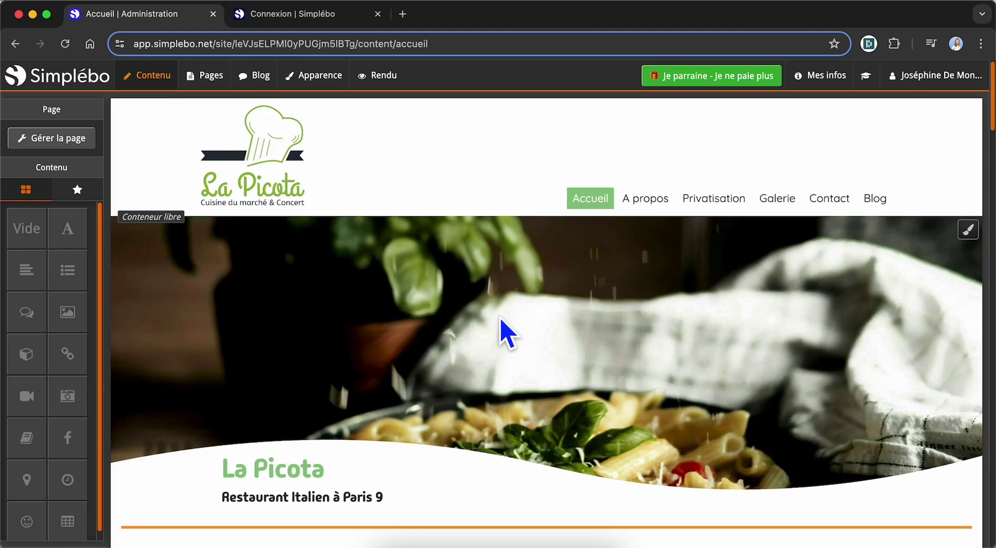
Open the Simplébo customer space from the administration account, and its login page from the simplebo.fr website.
left_click(905, 78)
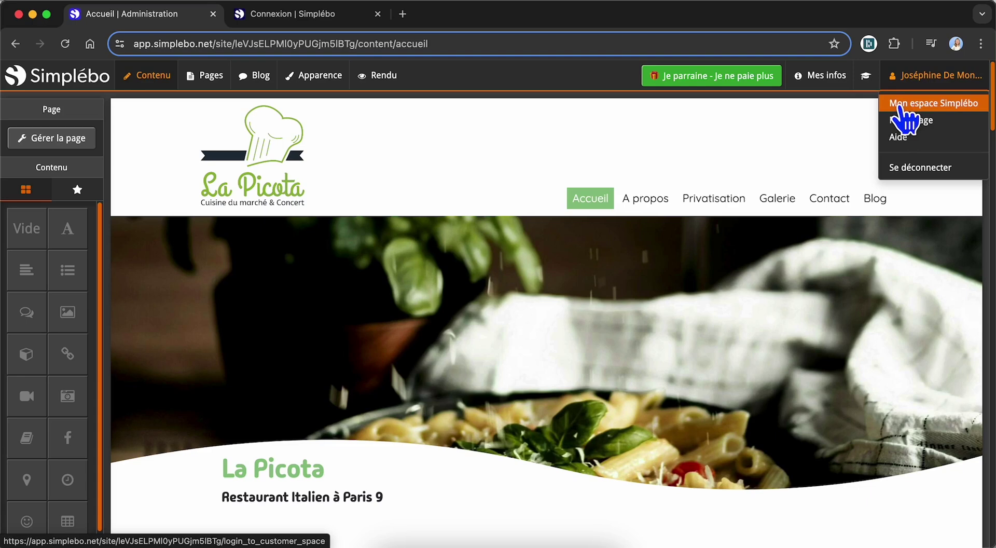
left_click(900, 106)
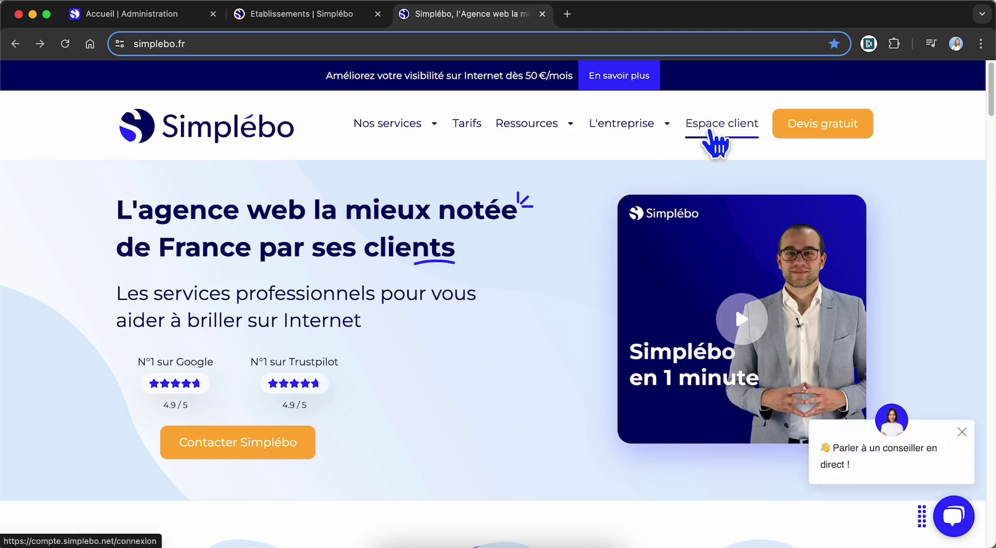
left_click(709, 134)
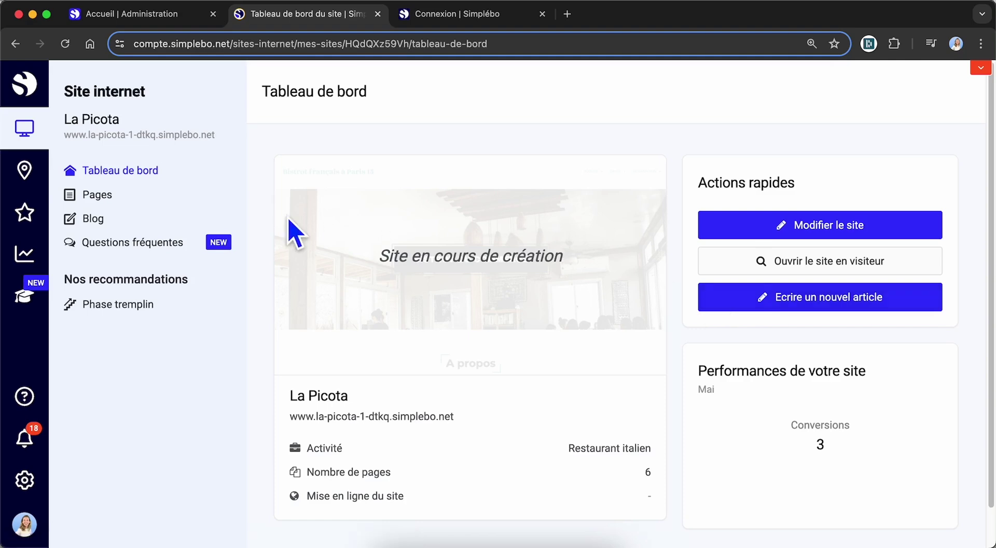
View the list of La Picota's standard pages in the customer space.
left_click(123, 206)
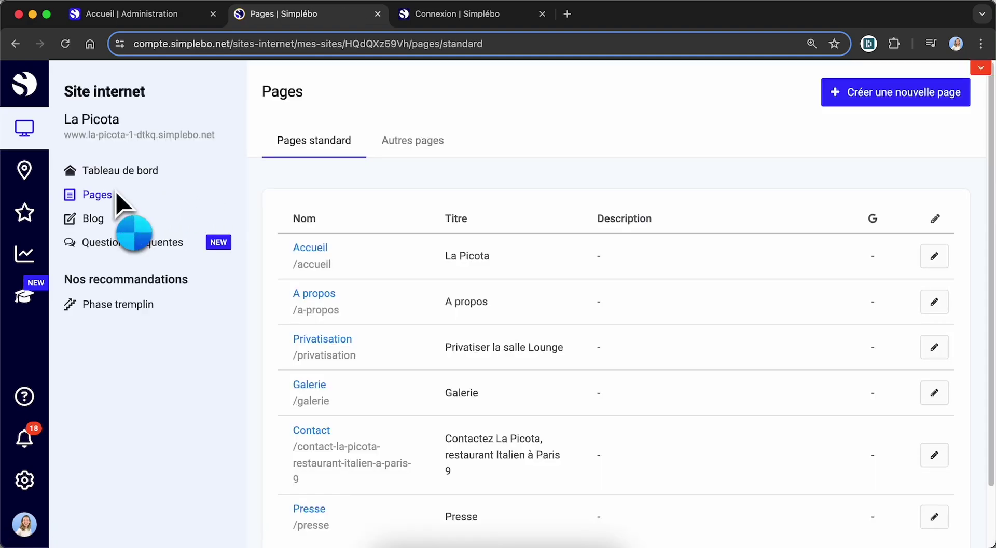
scroll(256, 374, "down", 3)
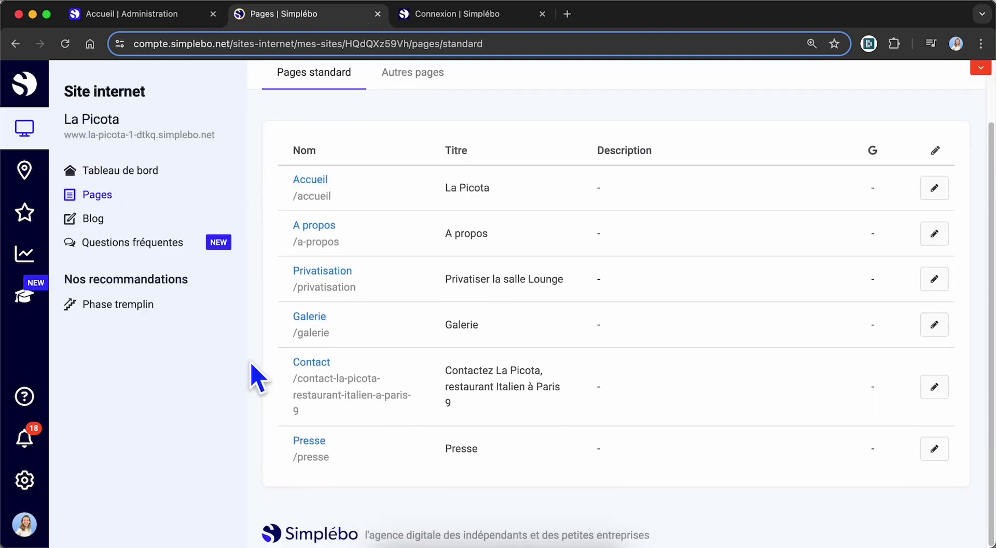
scroll(256, 374, "up", 3)
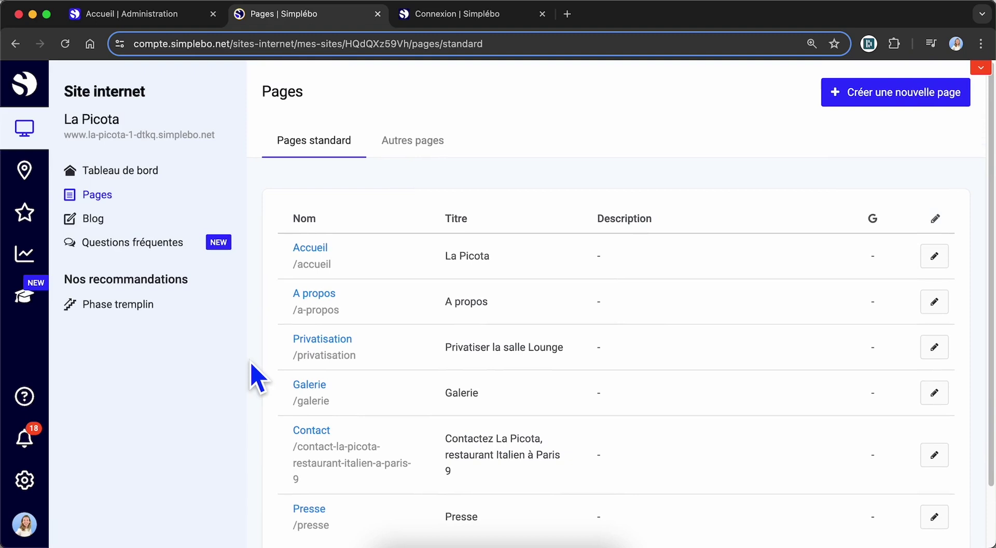
Examine La Picota's blog articles, likes, comments and category structure.
left_click(93, 218)
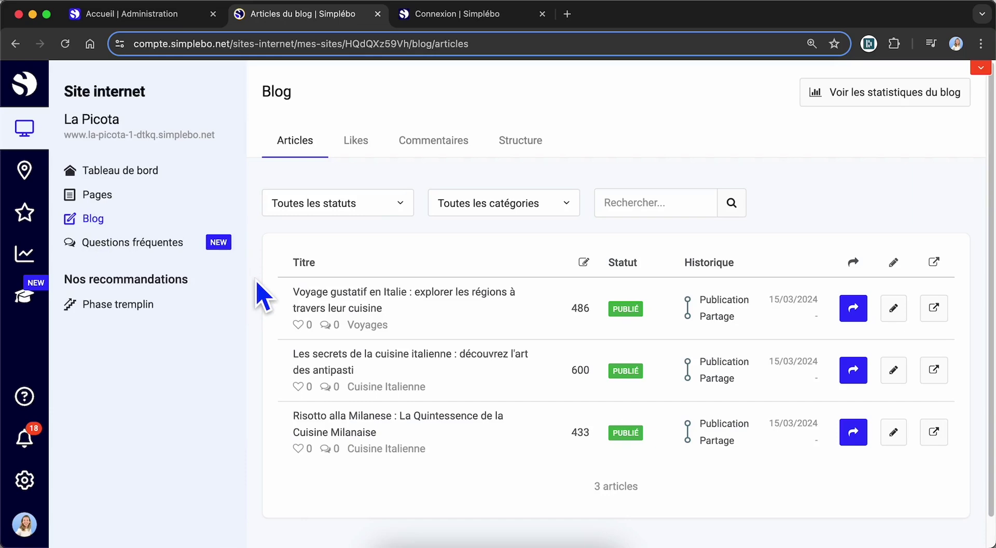
left_click(355, 148)
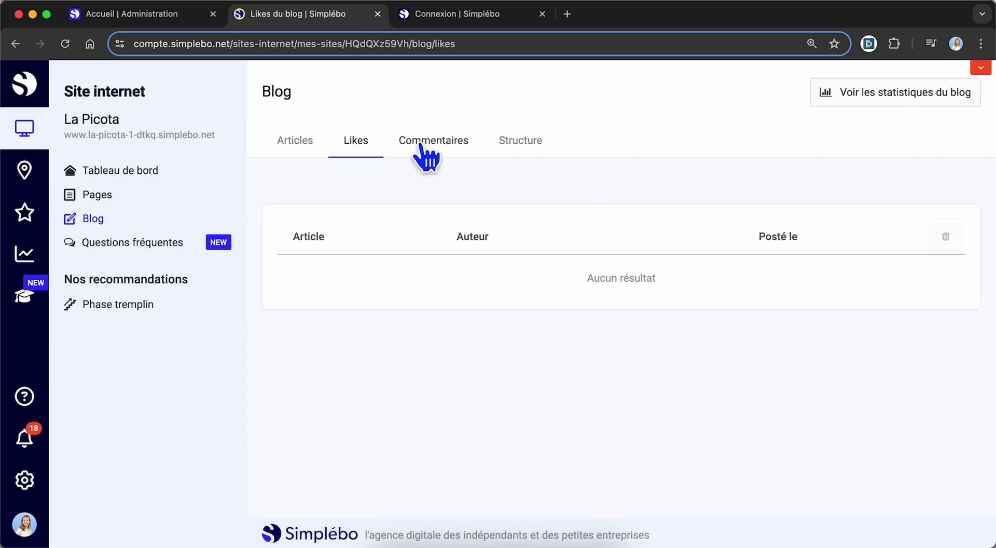
left_click(452, 148)
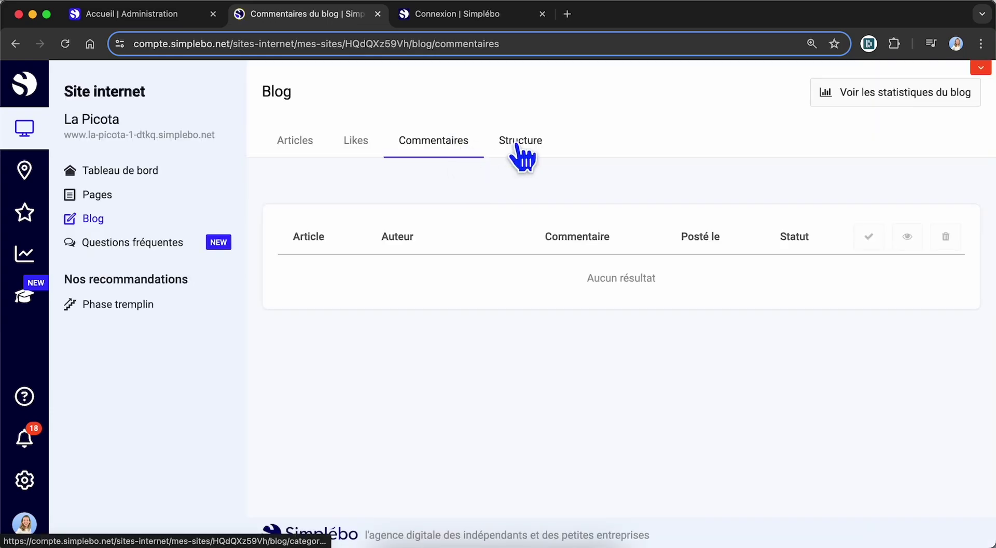
left_click(519, 150)
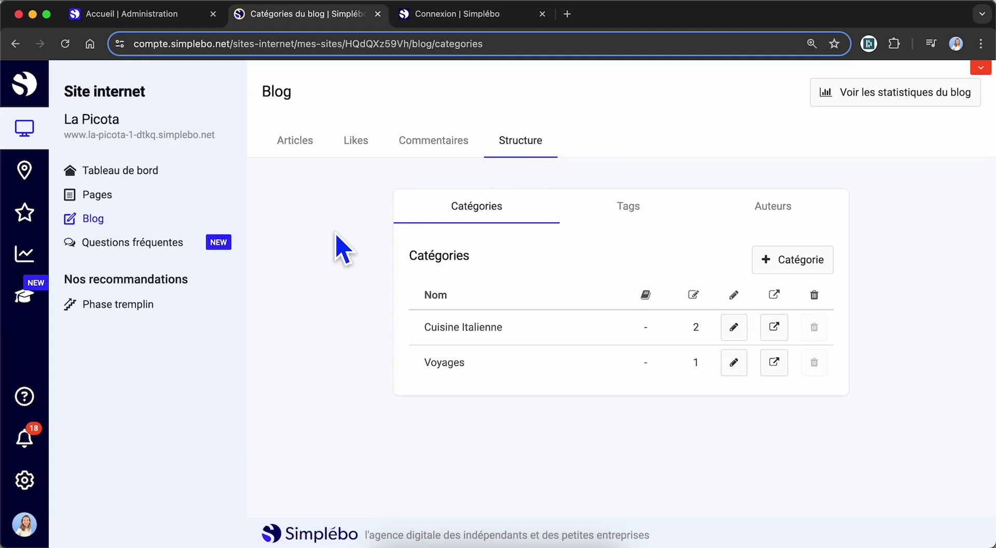
Look through La Picota's frequently asked questions and Phase tremplin recommendations, and return to the website dashboard.
left_click(163, 248)
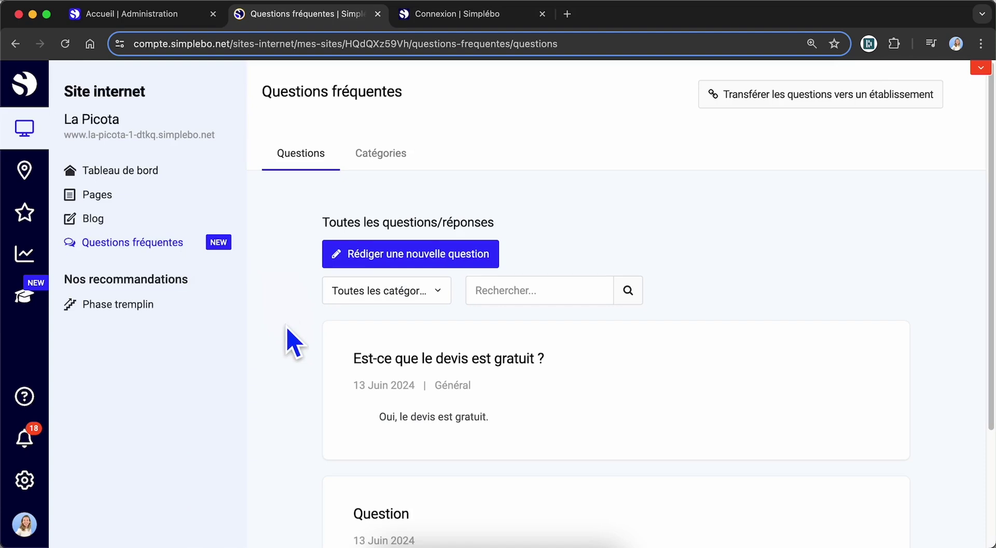
scroll(290, 340, "down", 1)
scroll(287, 328, "down", 5)
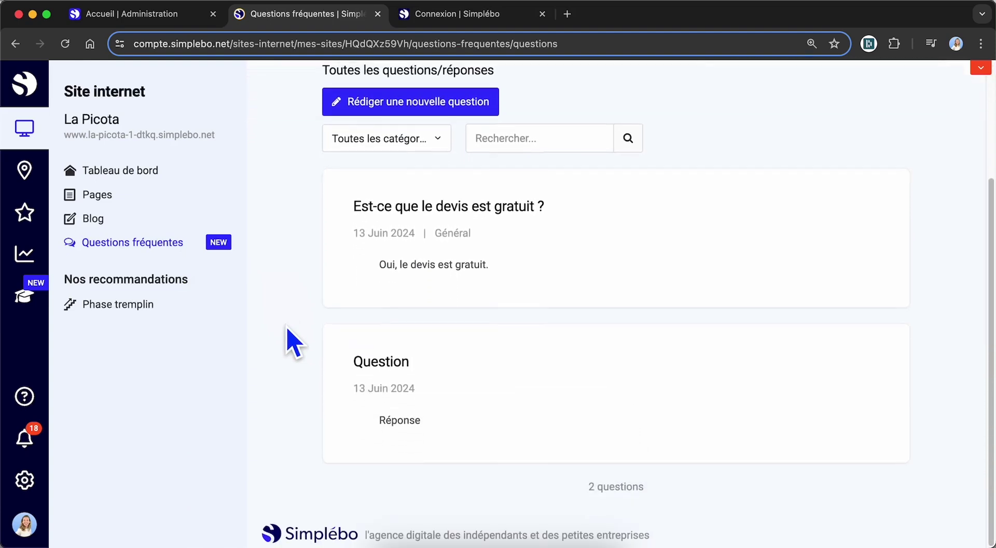
scroll(293, 342, "up", 5)
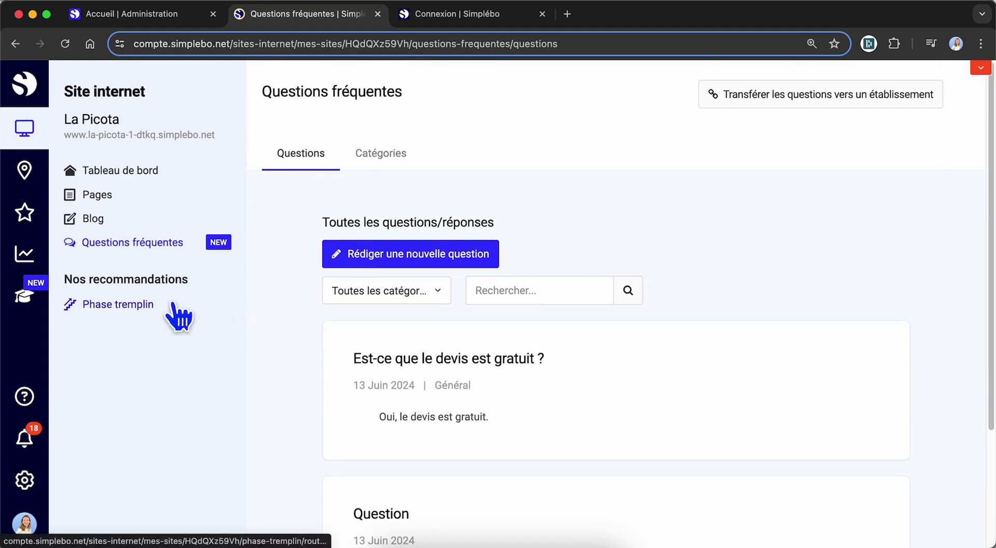
left_click(117, 309)
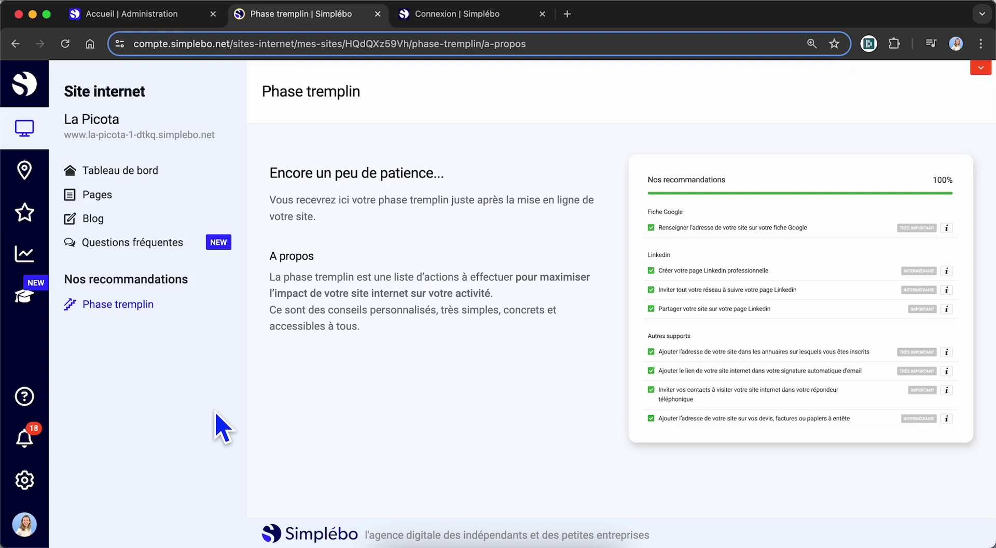
left_click(44, 130)
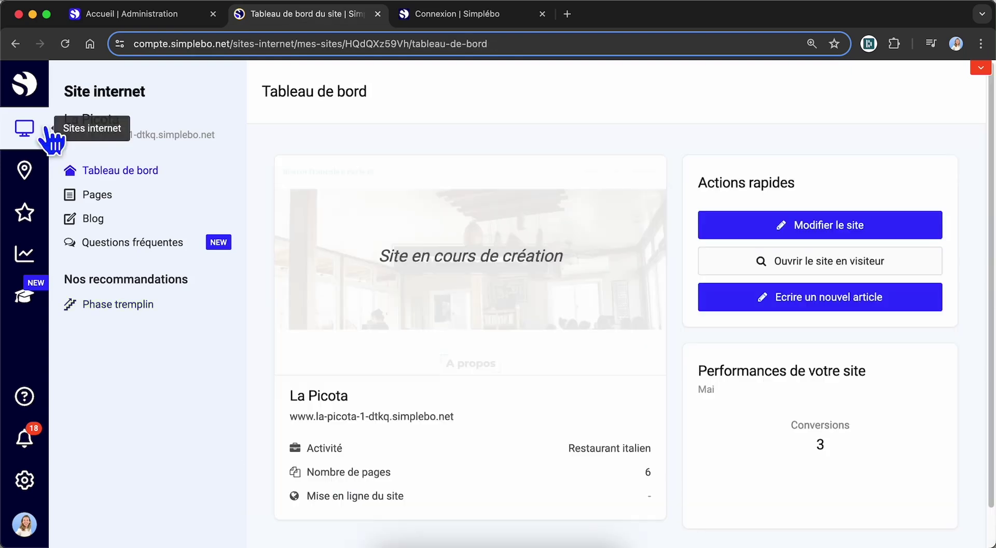
Open the La Picota establishment in the local presence area and view its general information.
left_click(23, 176)
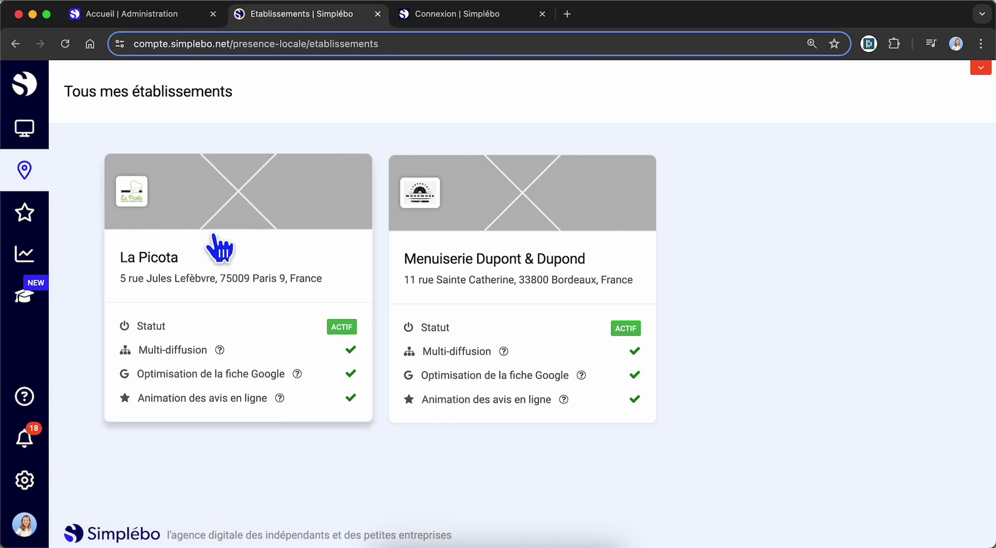
left_click(234, 255)
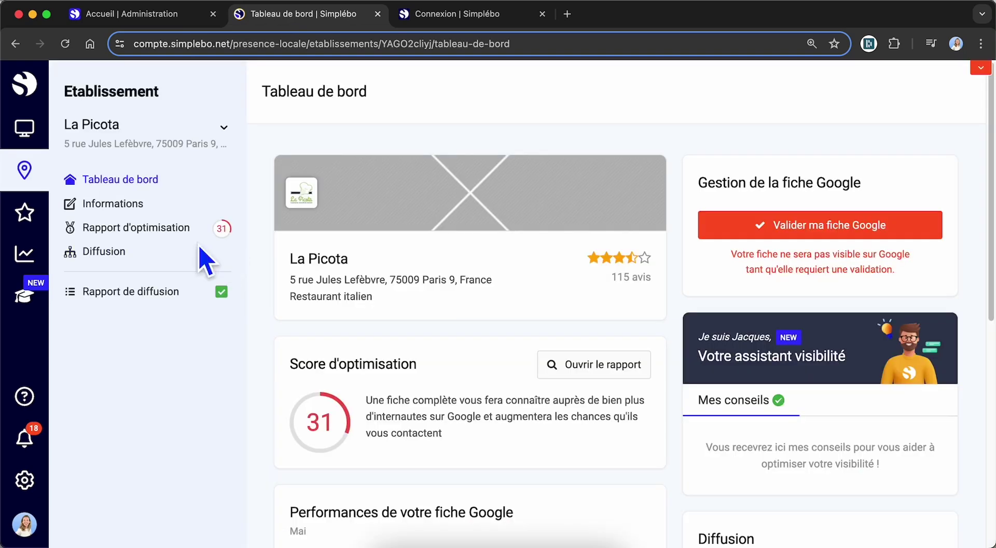
left_click(148, 204)
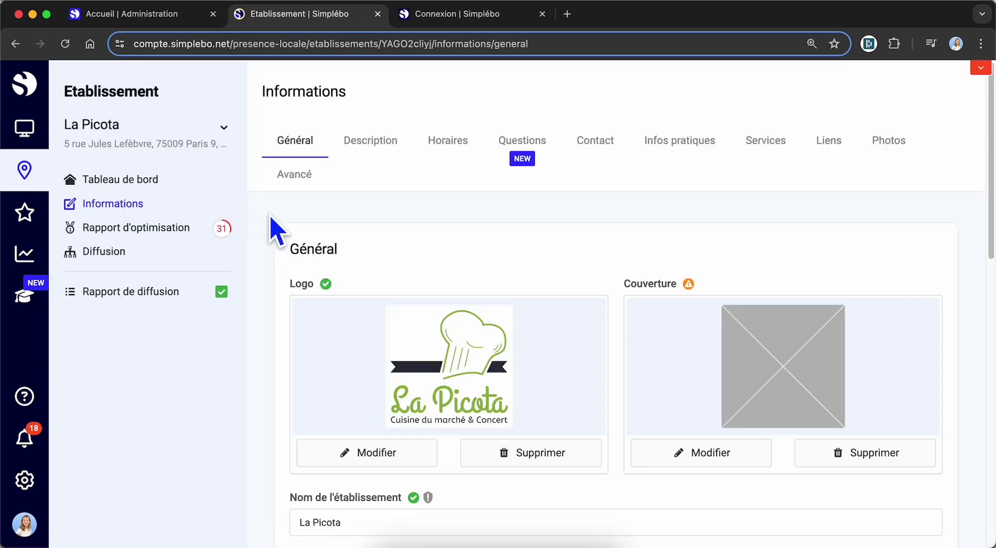
Examine the optimisation report with its public holiday hours criterion expanded, and view the establishment's diffusion platforms.
left_click(166, 231)
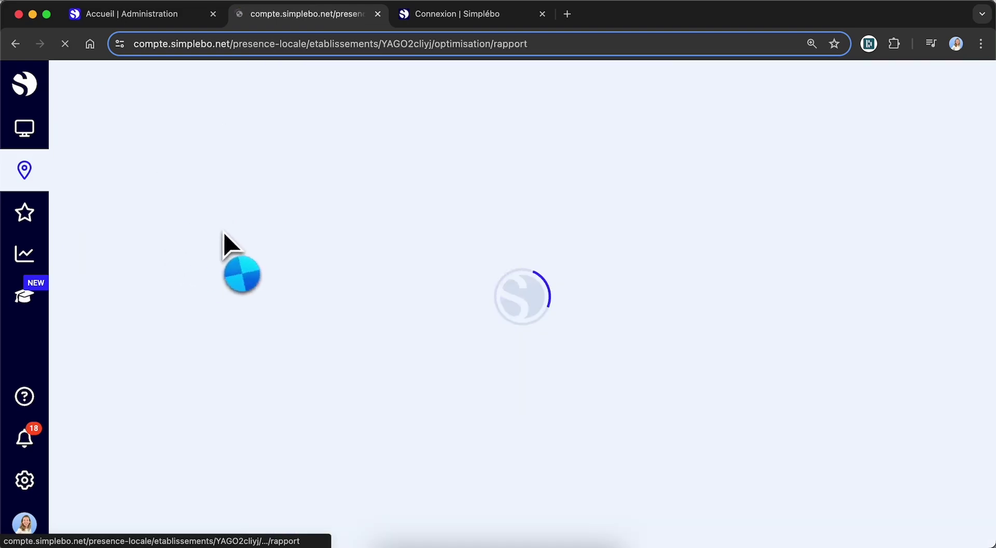
scroll(285, 323, "down", 3)
left_click(337, 282)
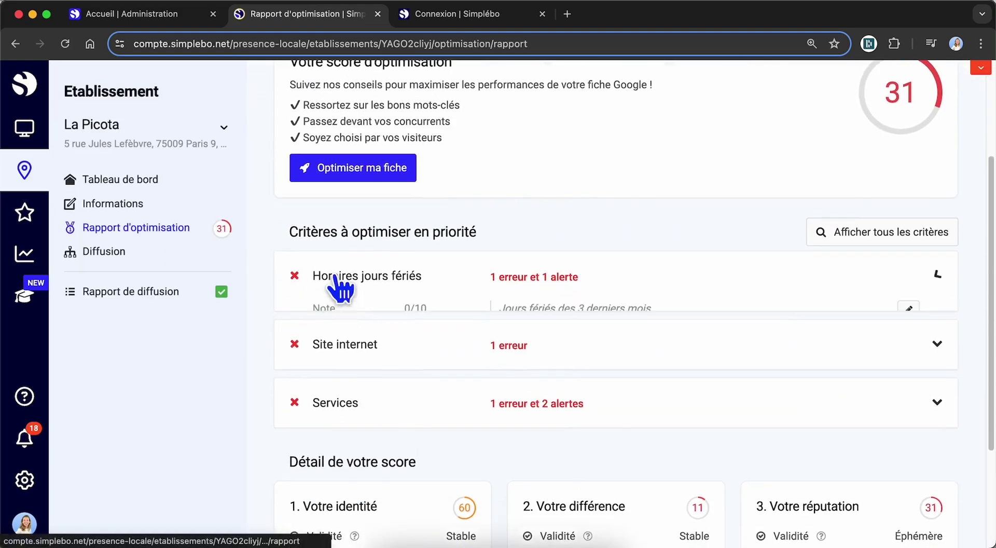
scroll(255, 363, "down", 4)
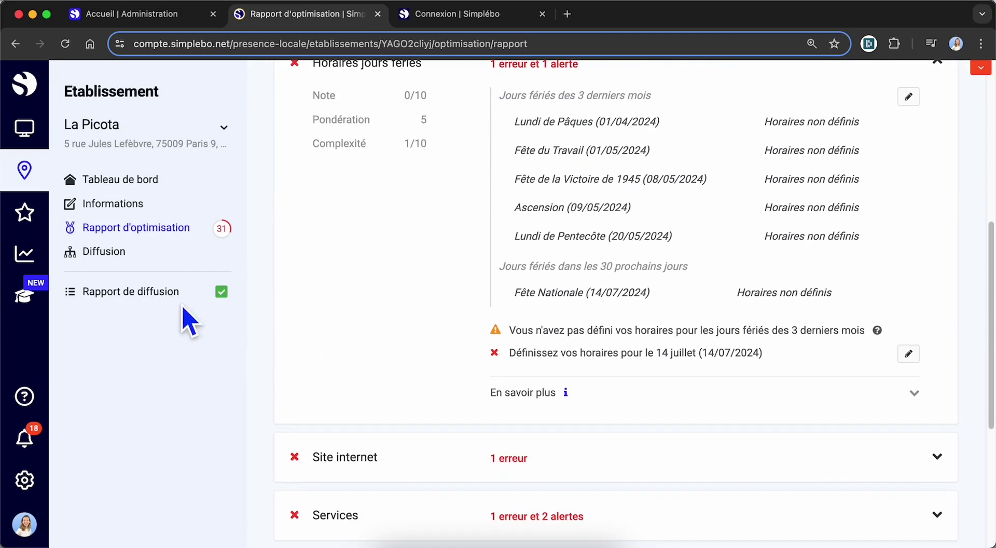
left_click(132, 255)
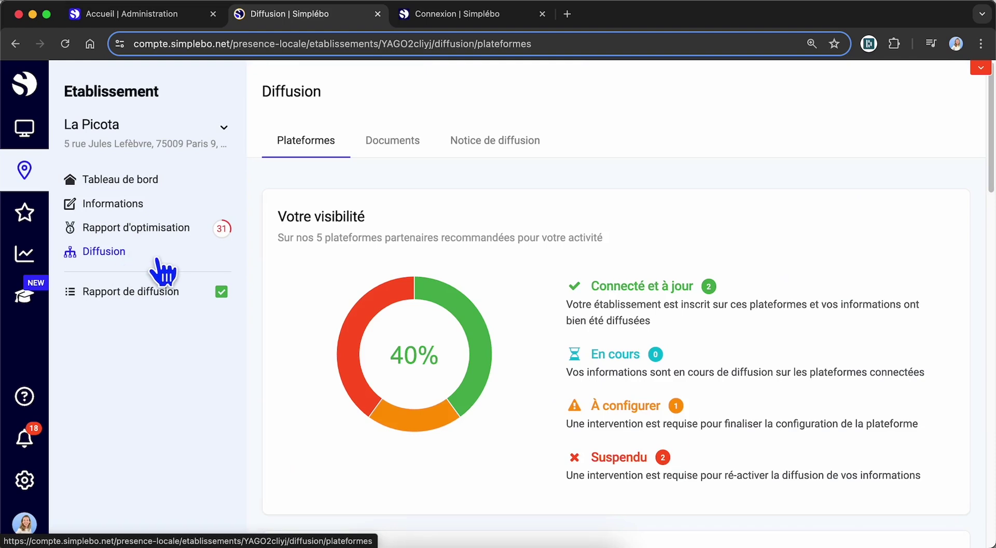
Open the online reviews and view those awaiting moderation.
left_click(24, 213)
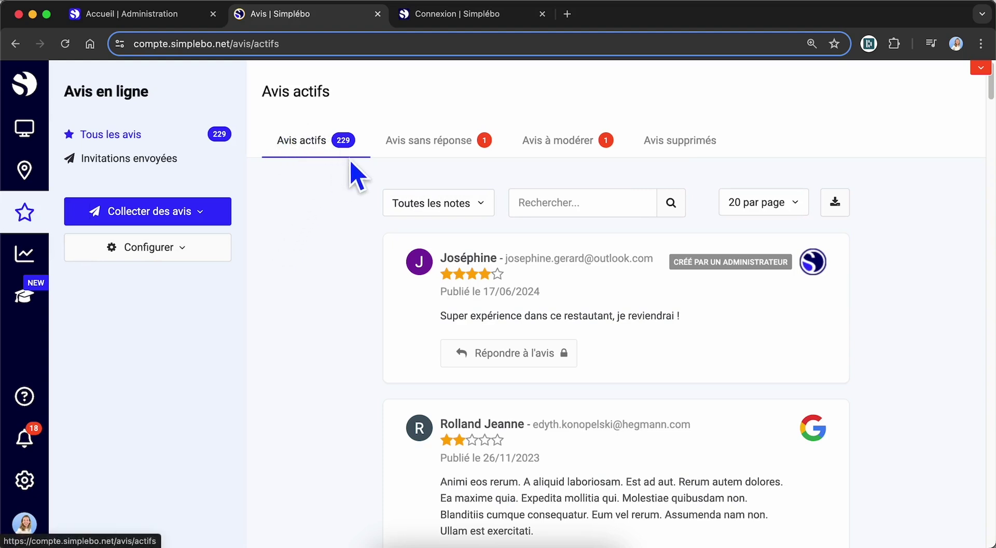
left_click(581, 155)
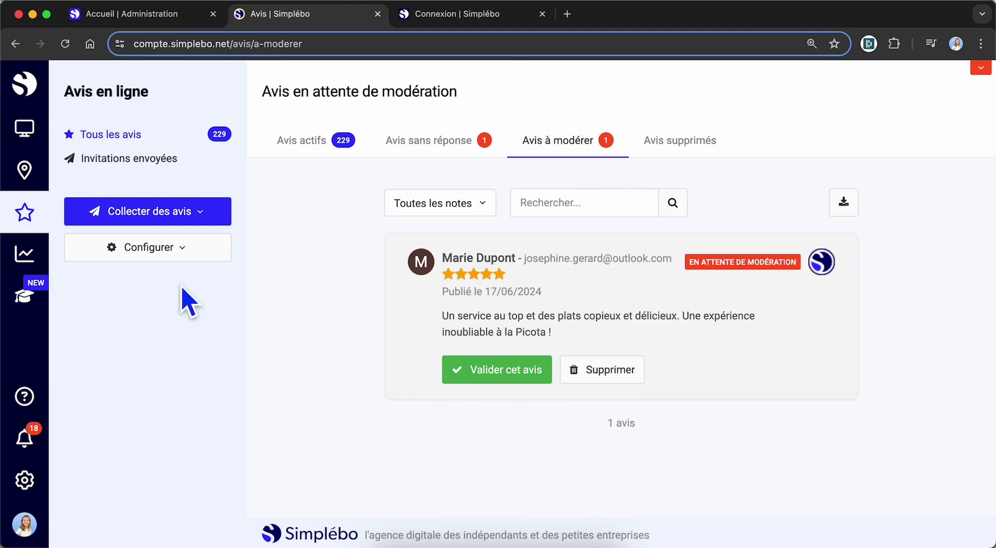
Examine La Picota's Google listing performance statistics and view the introduction to the Cap sur le Web training.
left_click(32, 253)
left_click(35, 254)
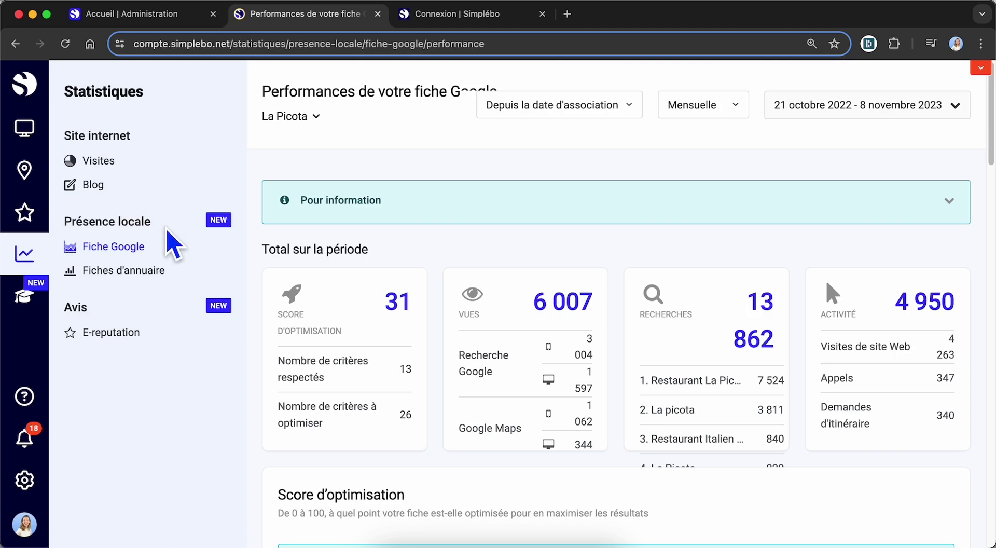
scroll(268, 482, "down", 3)
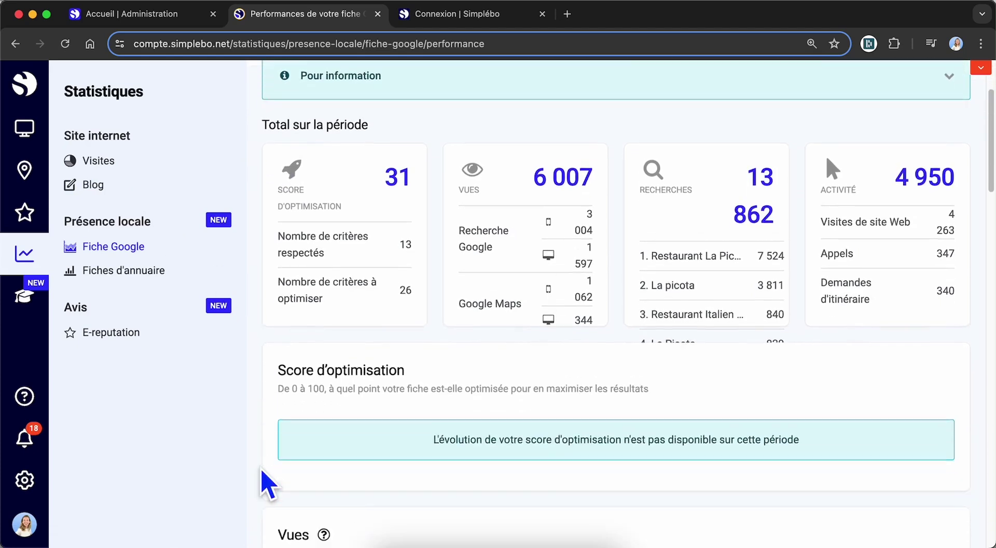
scroll(268, 484, "down", 2)
scroll(269, 485, "up", 5)
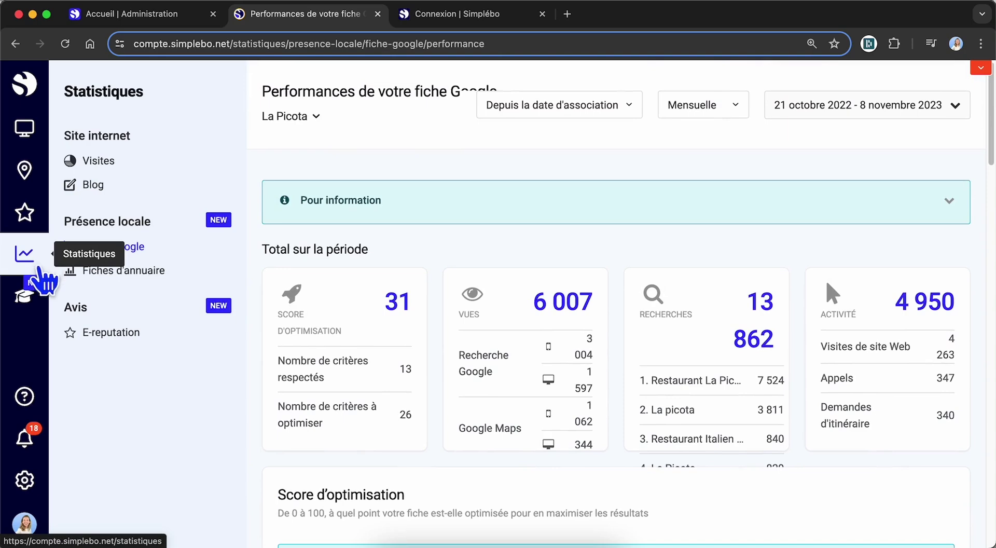
left_click(31, 303)
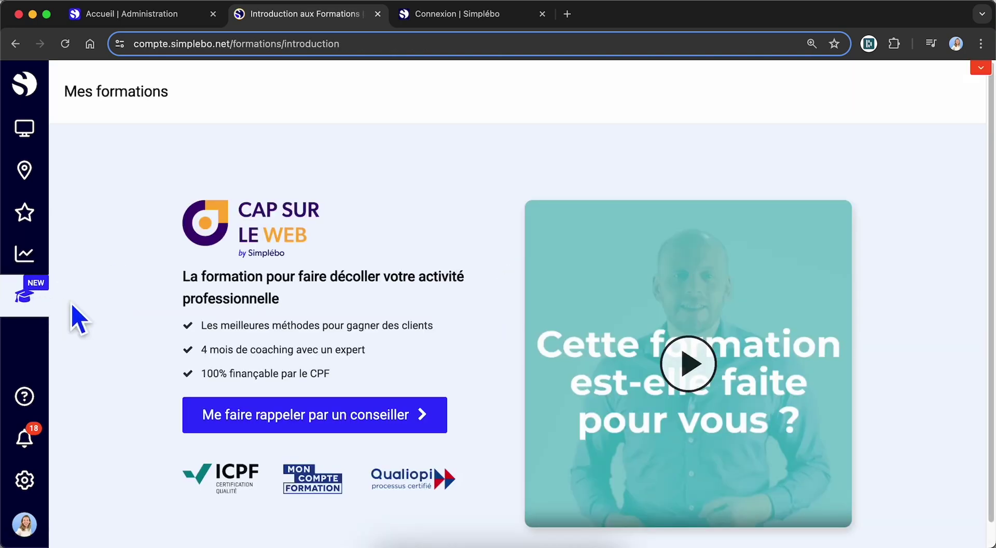
scroll(133, 376, "down", 1)
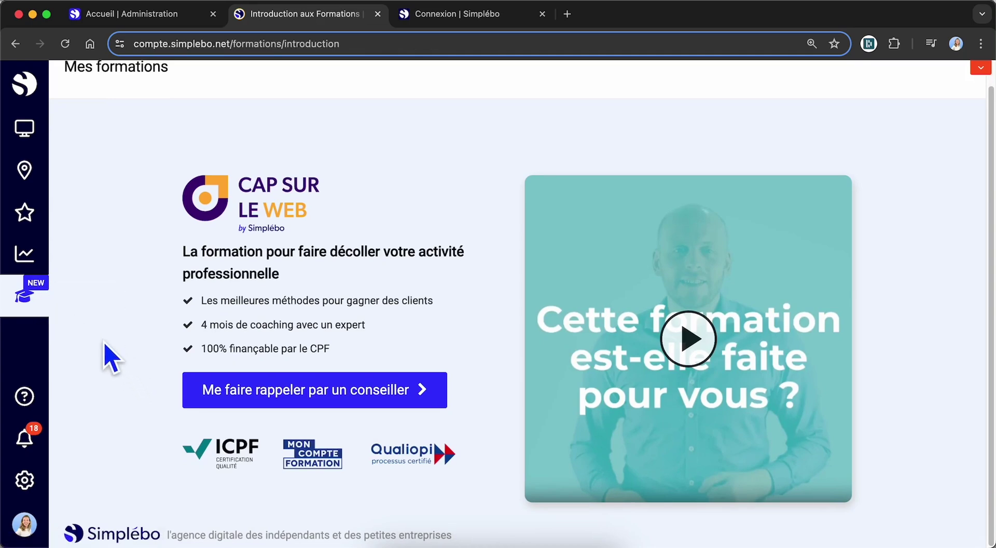
Open the Simplébo support page and look through its contact options, key figures, help centre and upcoming webinars.
left_click(30, 401)
scroll(179, 459, "down", 2)
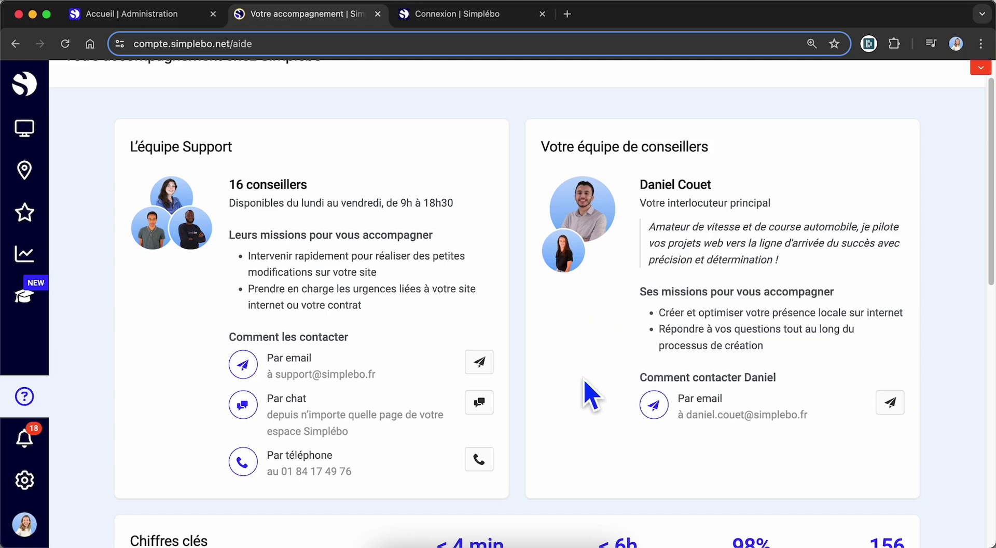
scroll(585, 457, "down", 1)
scroll(586, 472, "down", 10)
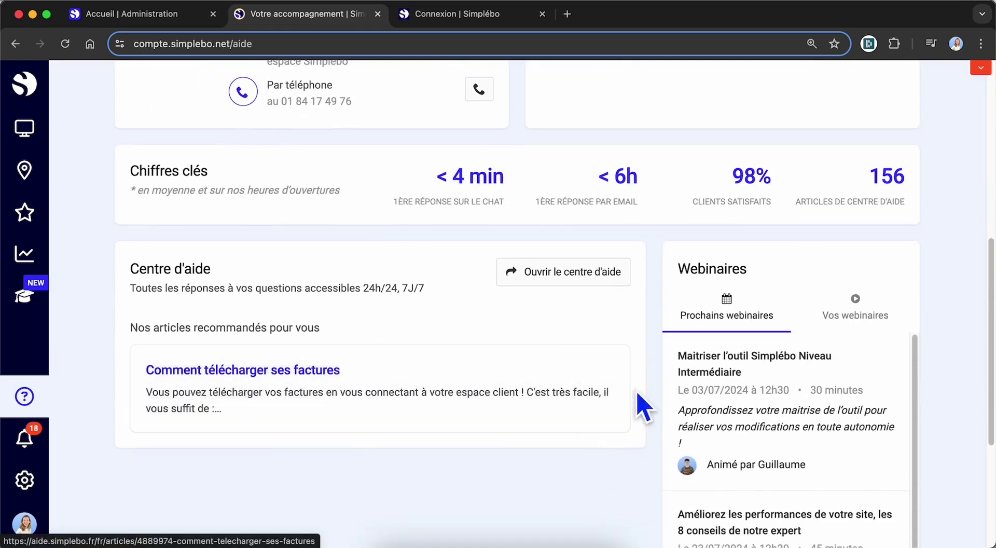
scroll(656, 459, "down", 4)
scroll(718, 436, "down", 3)
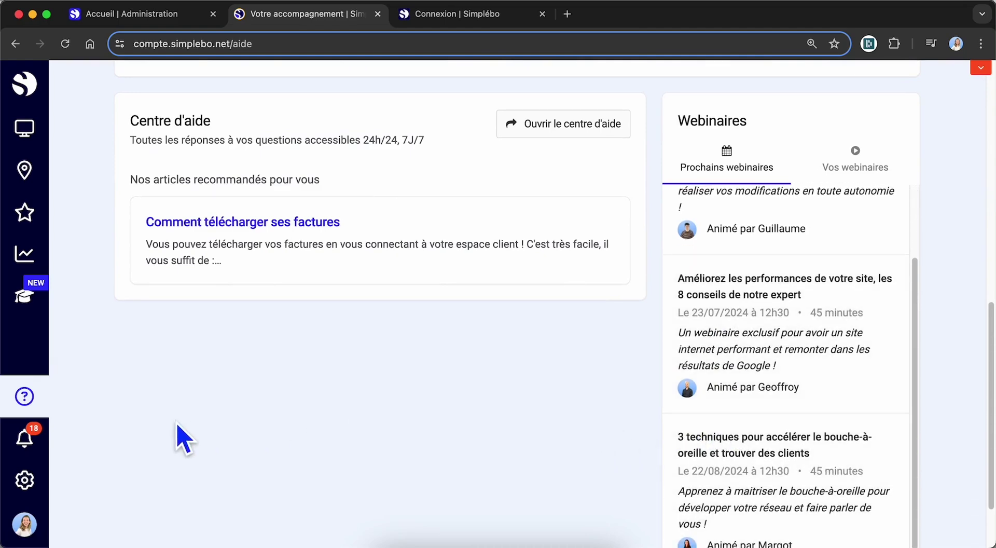
Open the notifications and look back through them to the most recent entries.
left_click(29, 438)
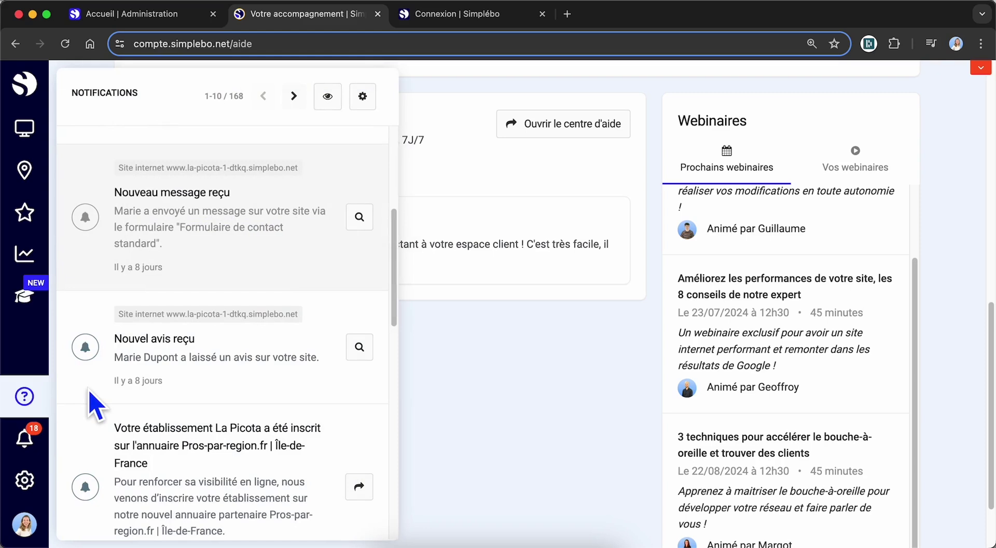
scroll(96, 405, "up", 4)
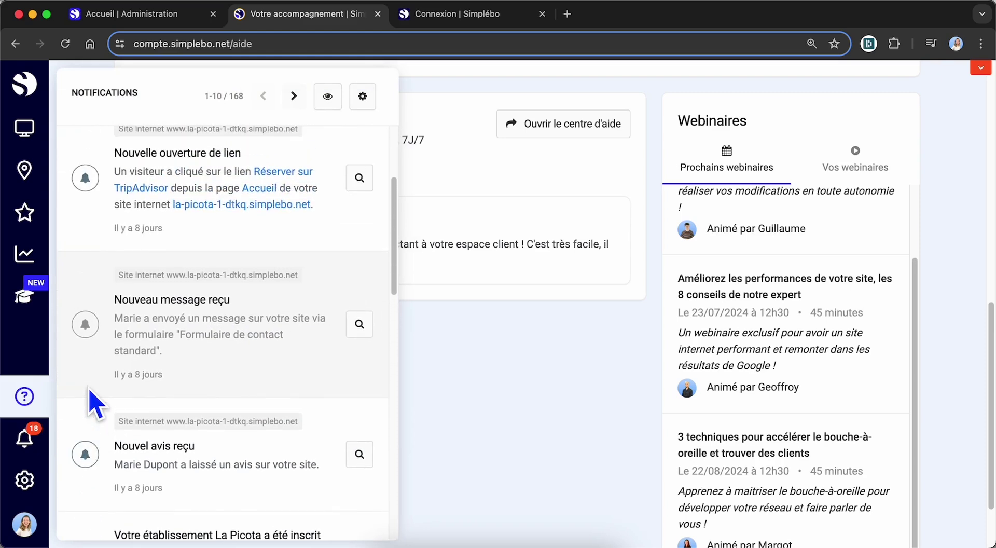
scroll(111, 311, "up", 4)
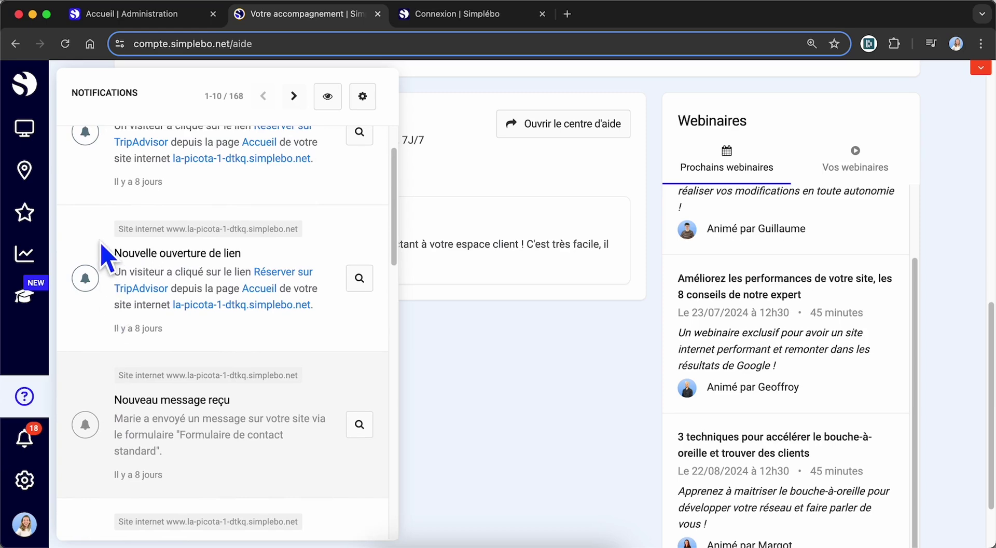
scroll(107, 257, "up", 3)
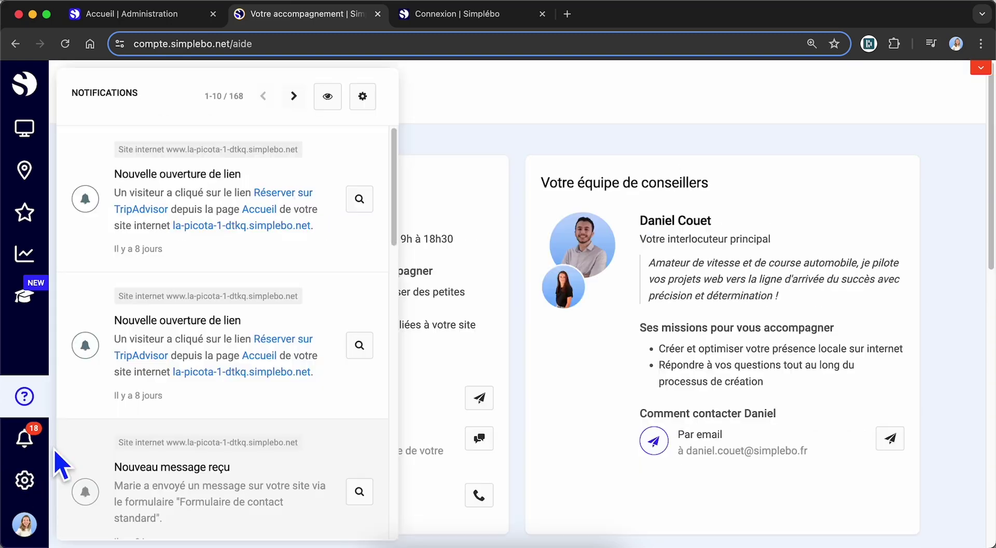
View the image library in the configuration area, and open the account's referral programme page.
left_click(25, 479)
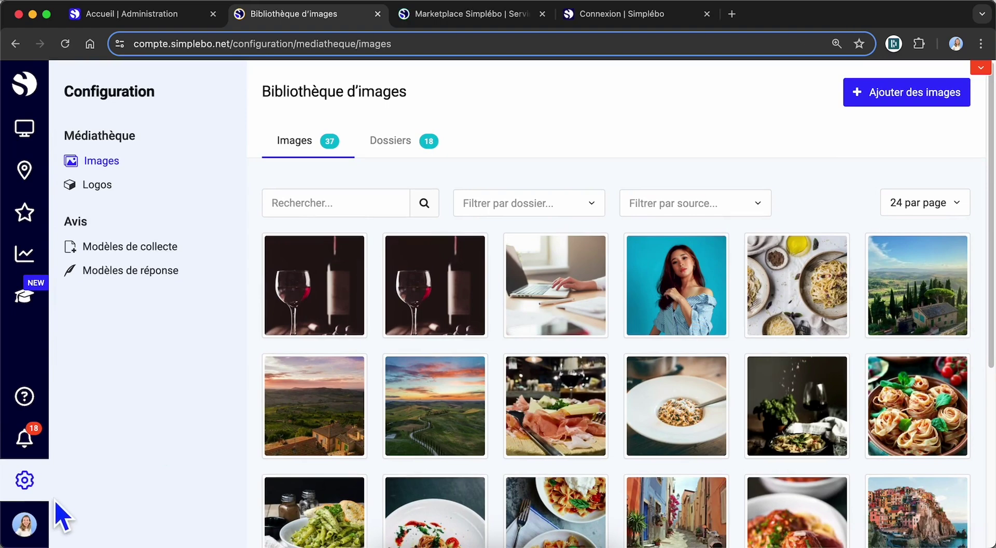
mouse_move(27, 529)
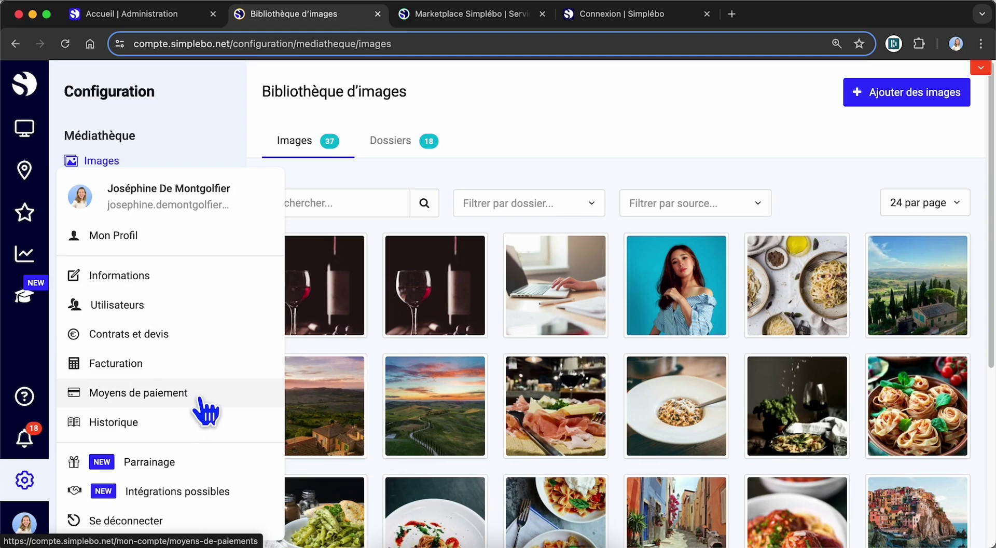
left_click(202, 472)
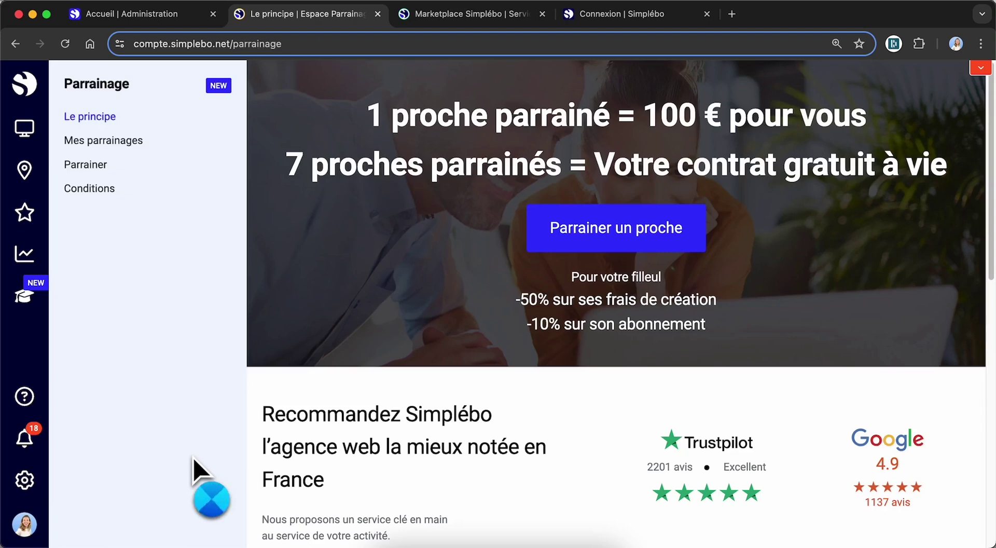
Open the possible integrations in the Simplébo marketplace and browse the solutions in the Paiement en ligne category.
left_click(25, 524)
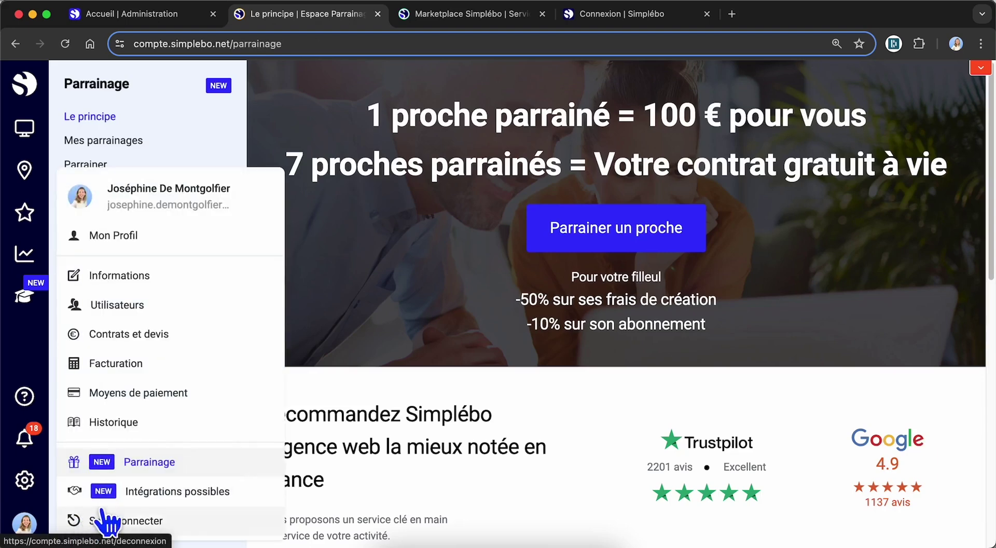
left_click(138, 496)
scroll(249, 477, "down", 5)
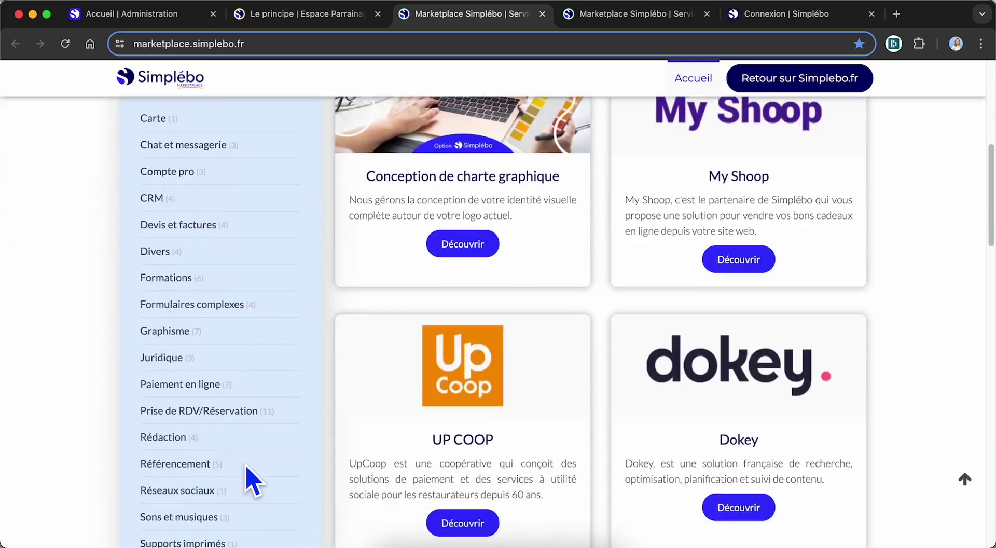
scroll(252, 479, "down", 2)
left_click(210, 341)
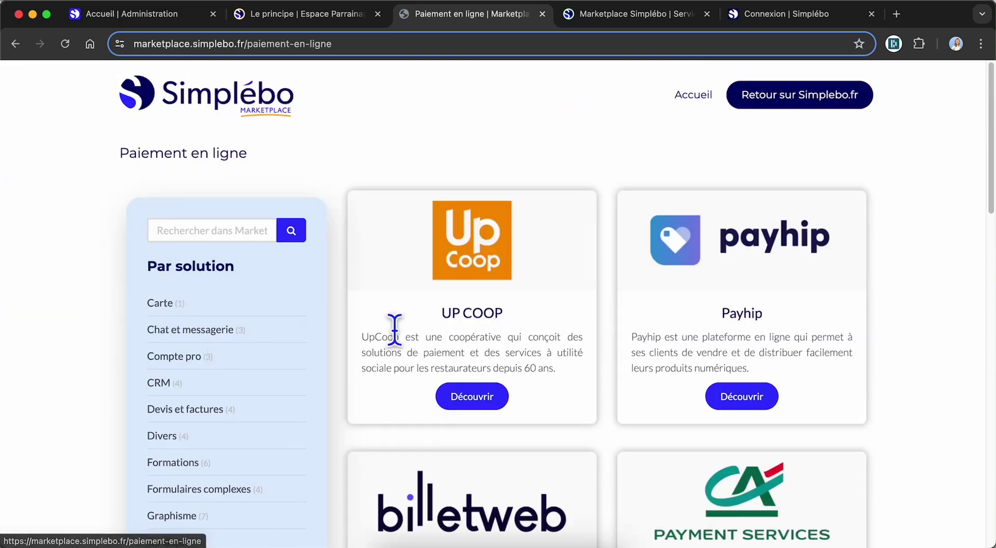
scroll(973, 395, "down", 6)
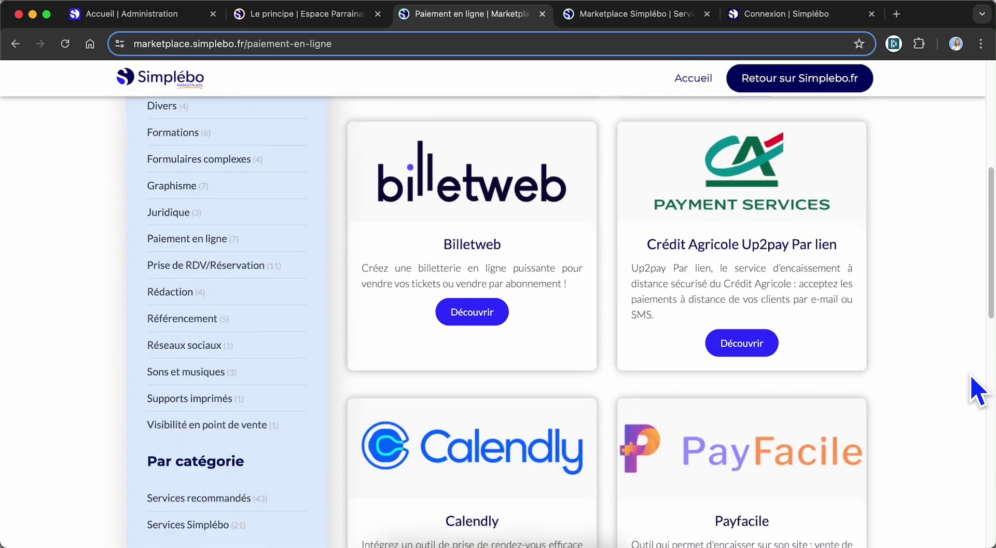
scroll(977, 391, "down", 5)
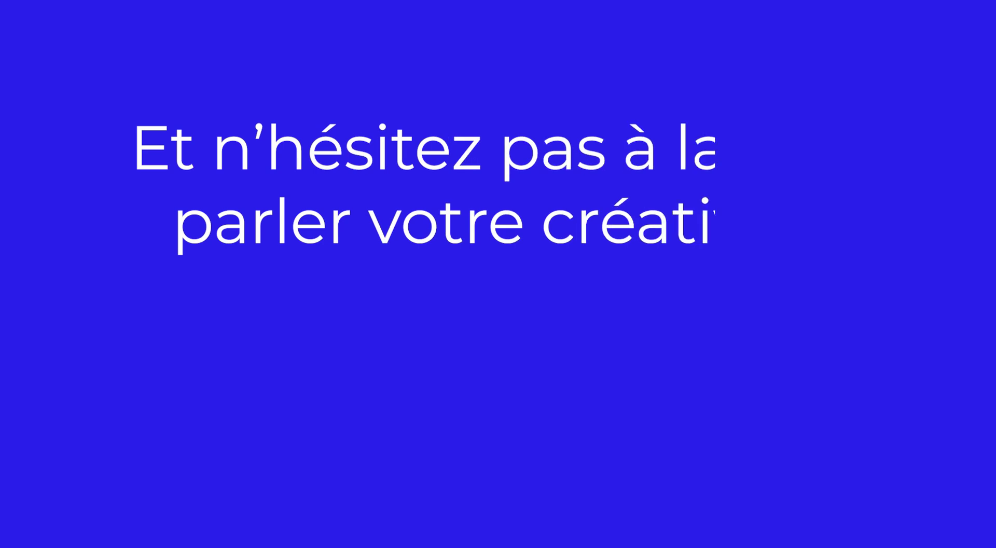